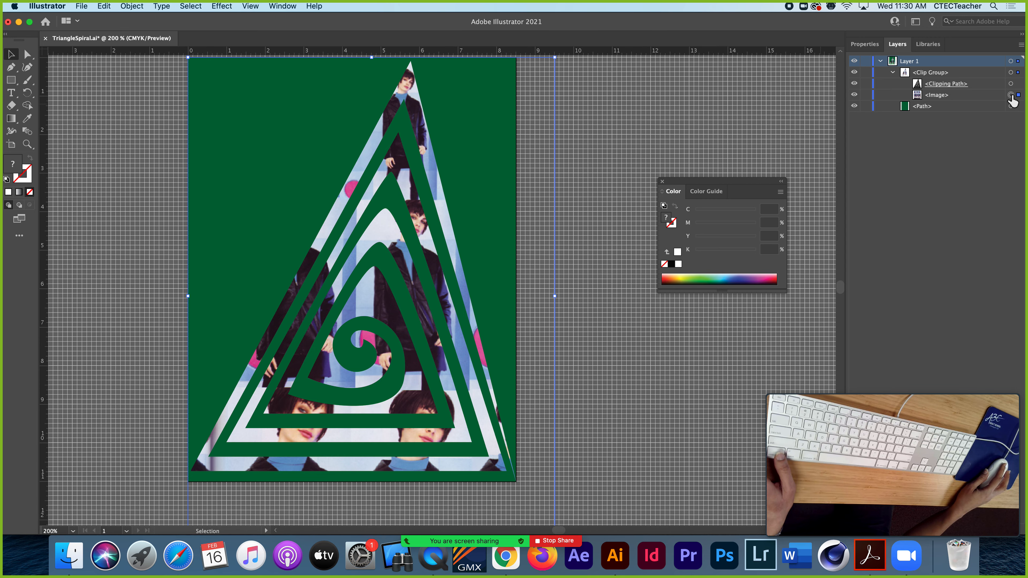
Shift the image slightly inside the triangle spiral mask and release the spiral's clipping mask
mouse_move(380, 227)
mouse_down()
mouse_move(388, 236)
mouse_move(379, 216)
mouse_move(383, 226)
mouse_up()
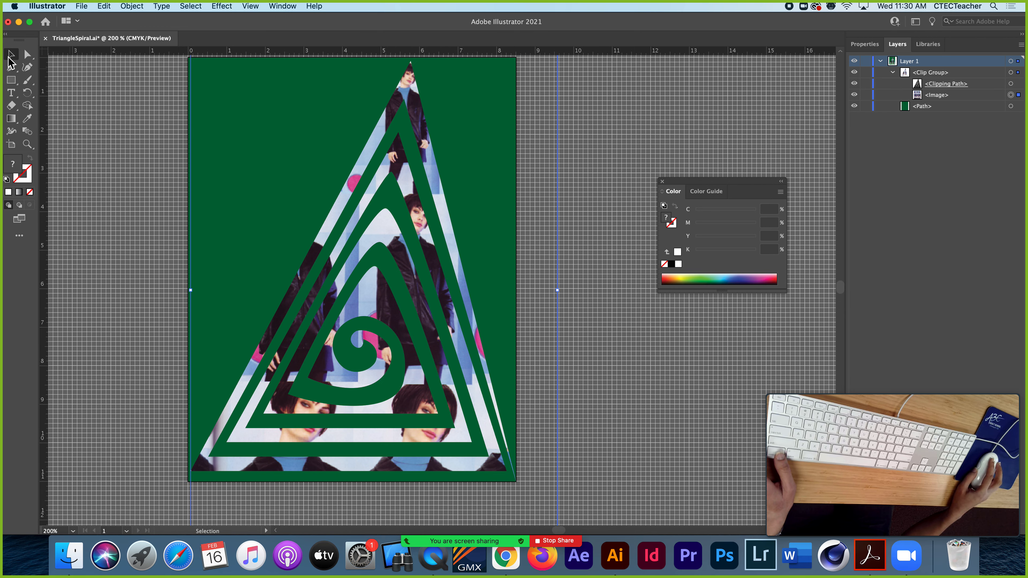
click(742, 93)
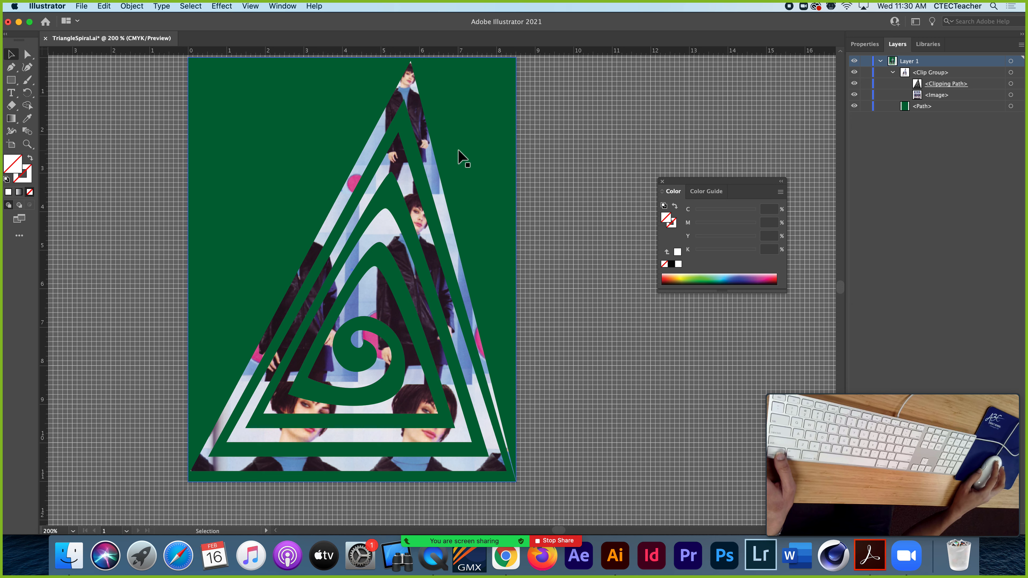
click(364, 128)
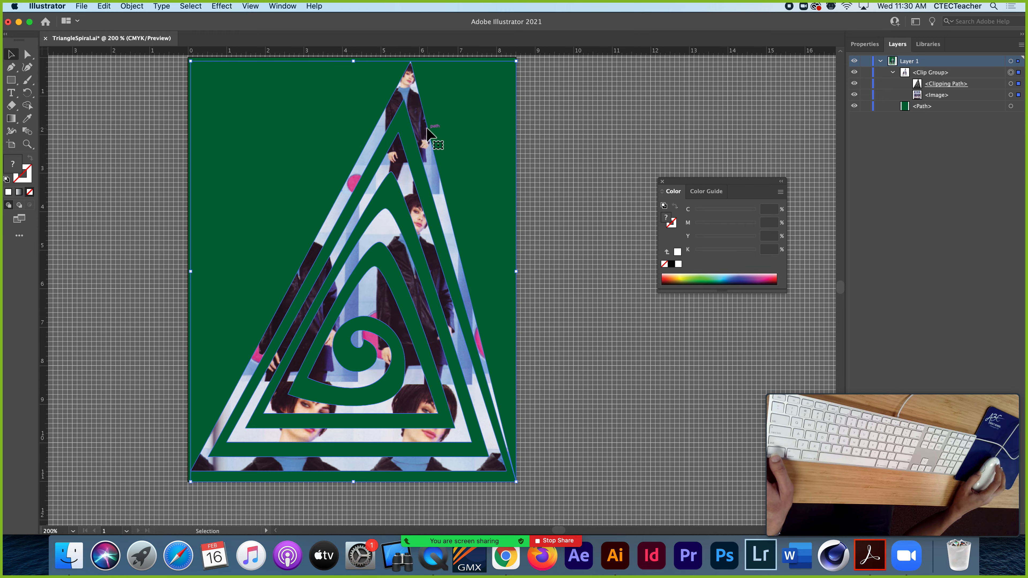
right_click(411, 140)
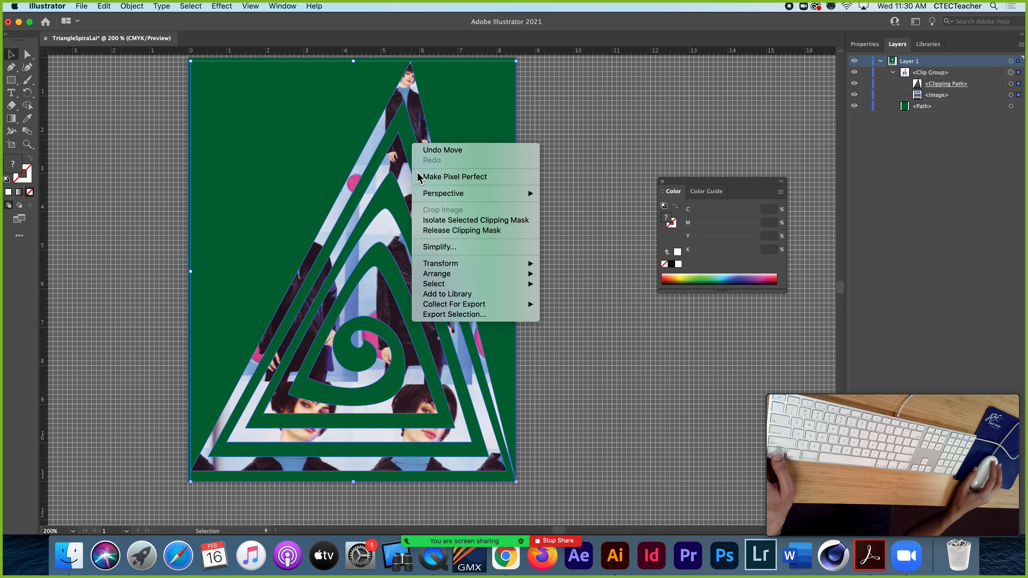
click(442, 231)
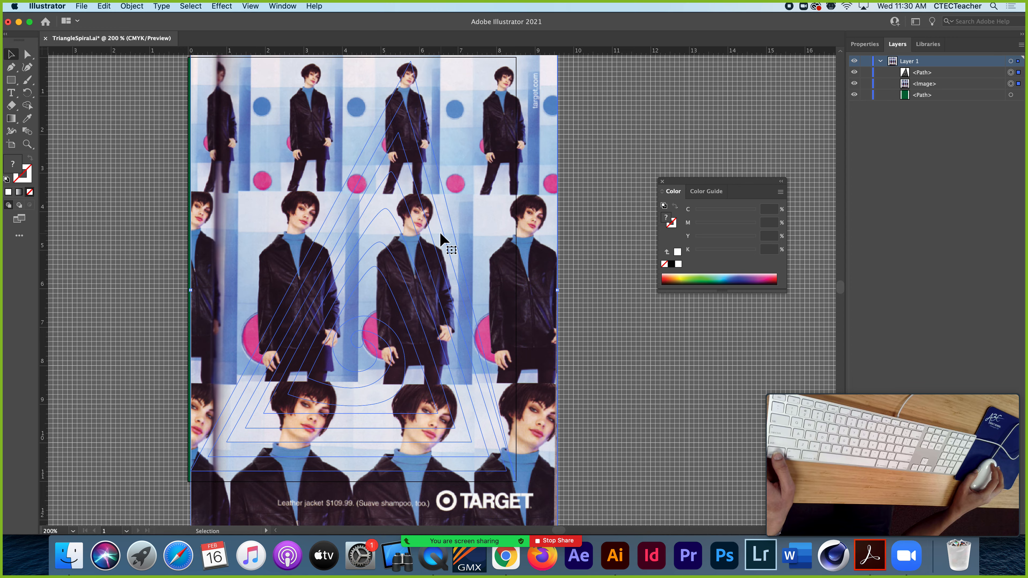
click(611, 132)
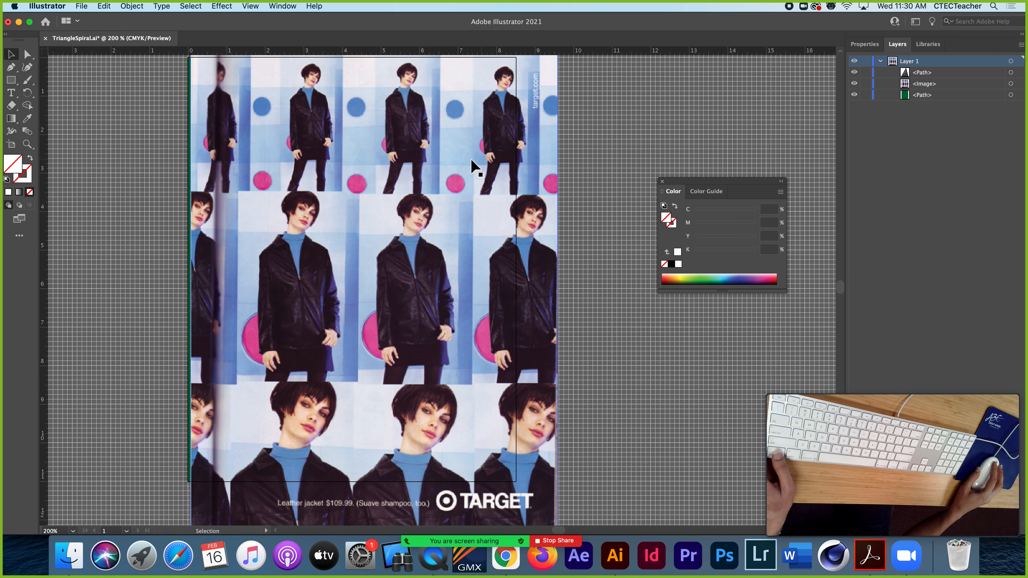
Make a clipping mask from the triangle spiral path and the green background path
click(424, 173)
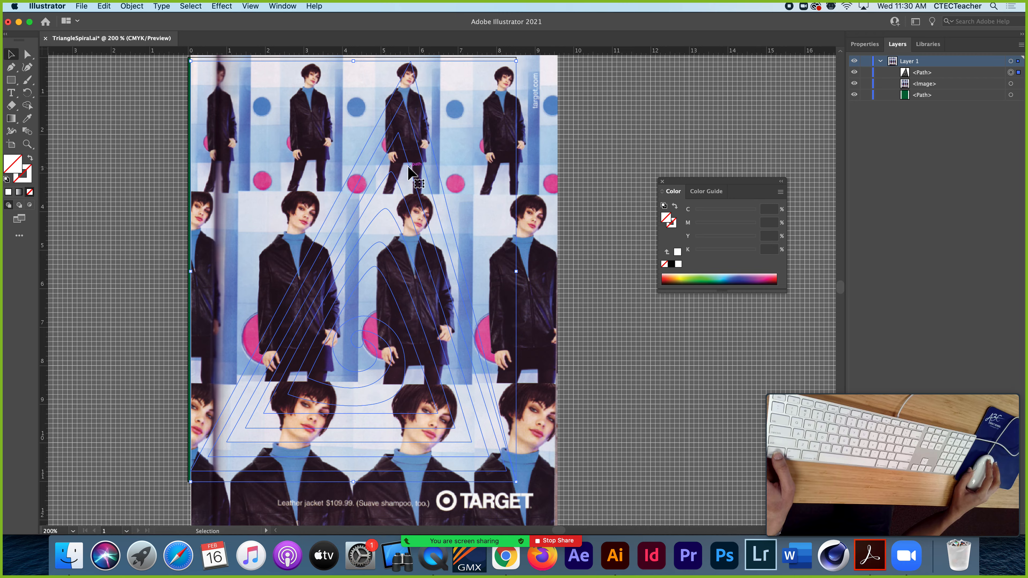
click(623, 164)
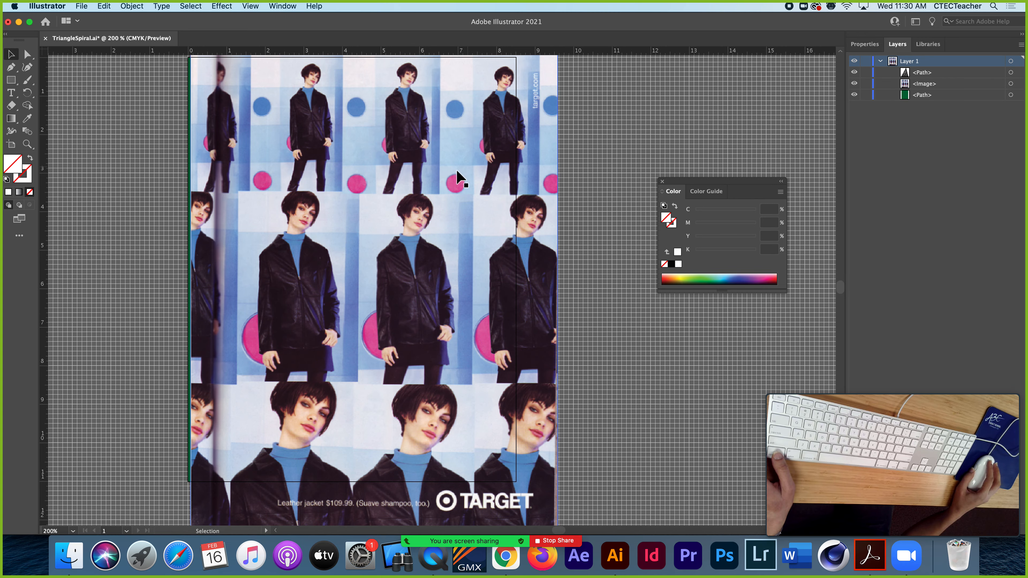
click(430, 186)
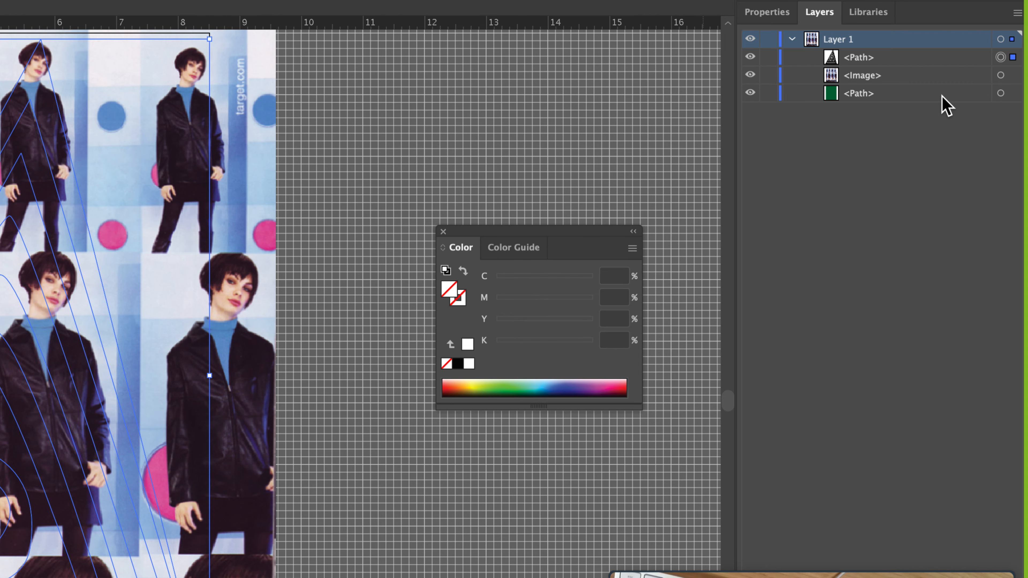
click(1000, 94)
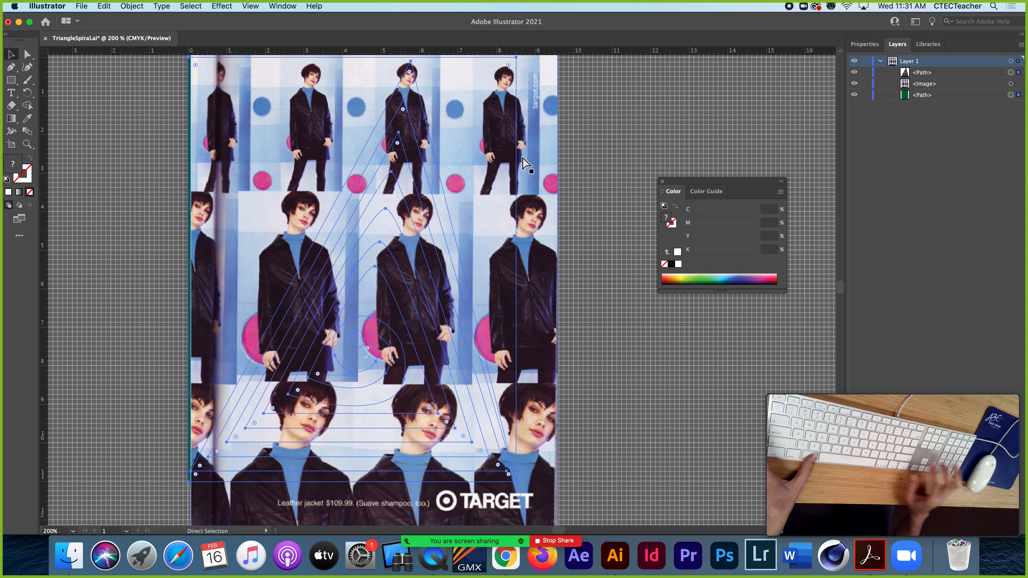
key(super+7)
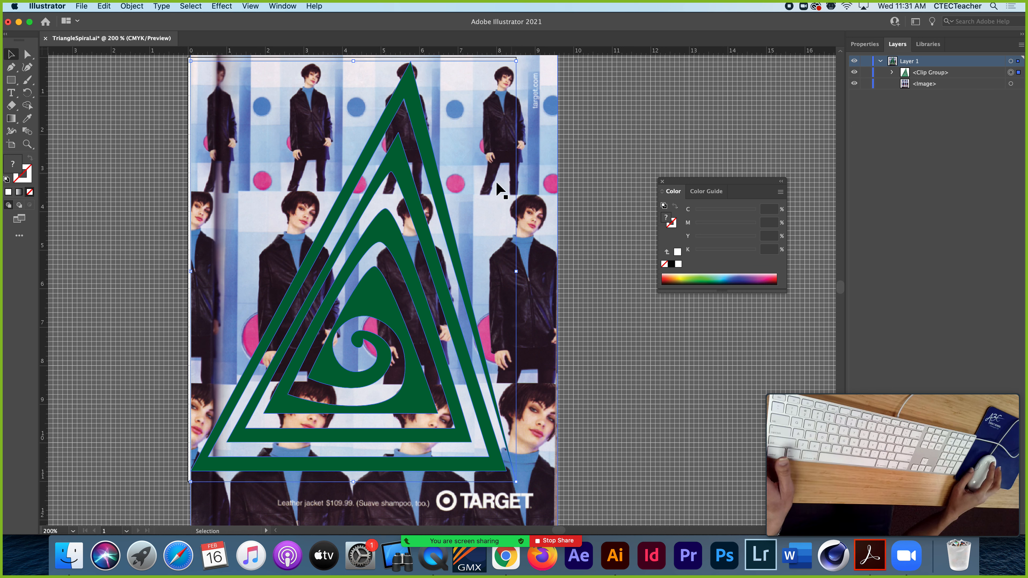
click(597, 248)
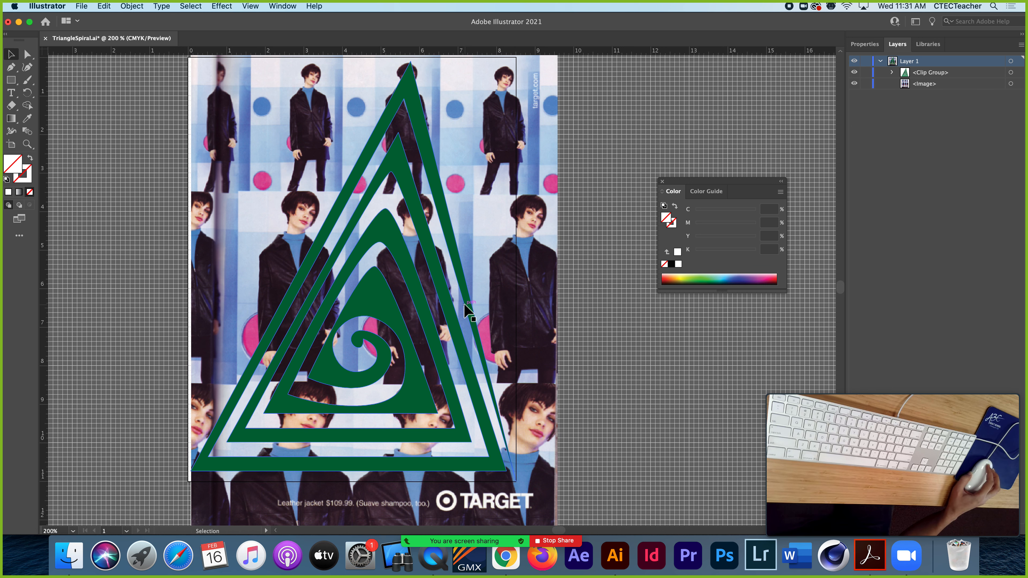
Release the clipping mask that combines the spiral path and the green background
click(438, 296)
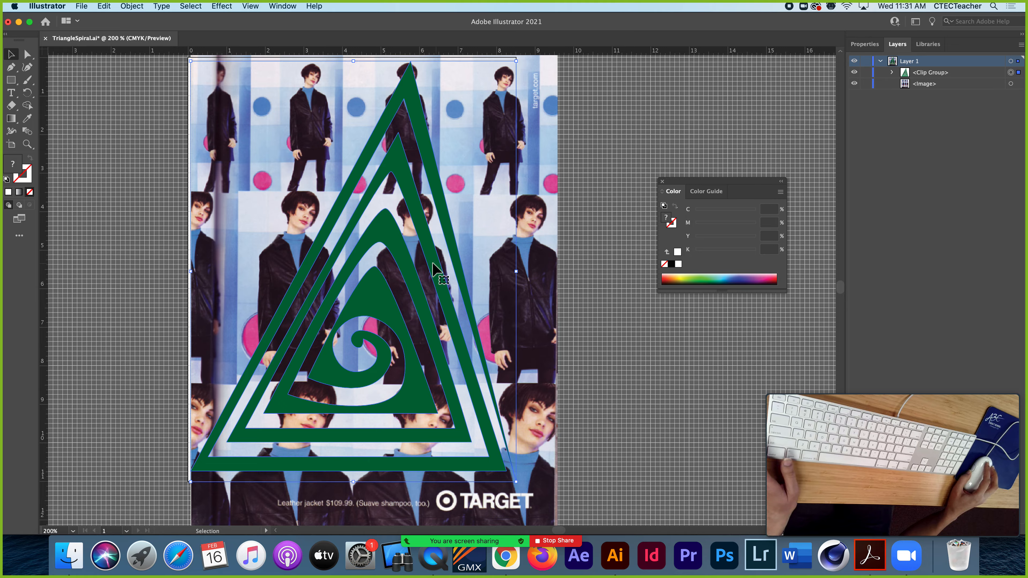
right_click(425, 240)
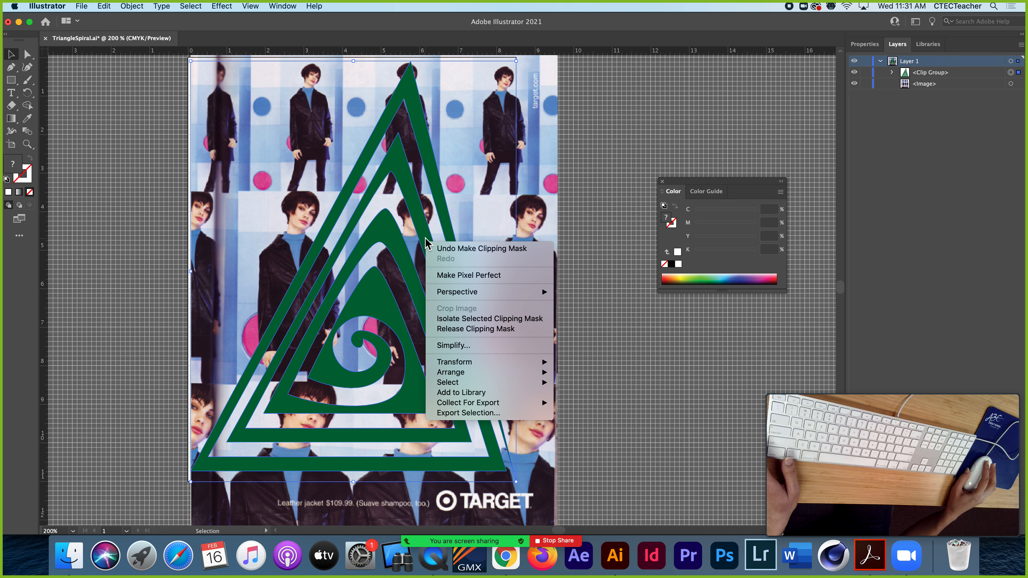
click(468, 331)
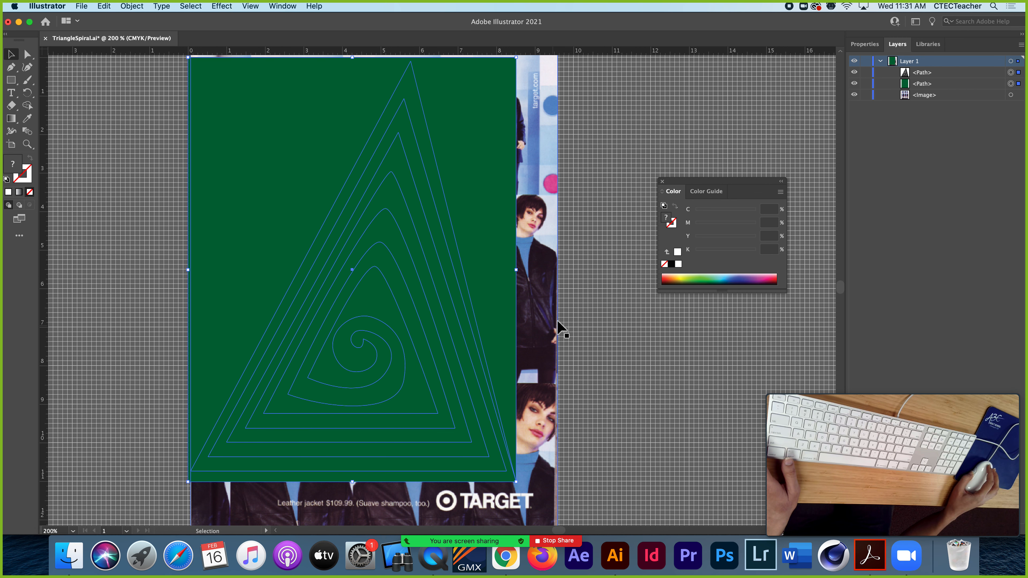
click(606, 291)
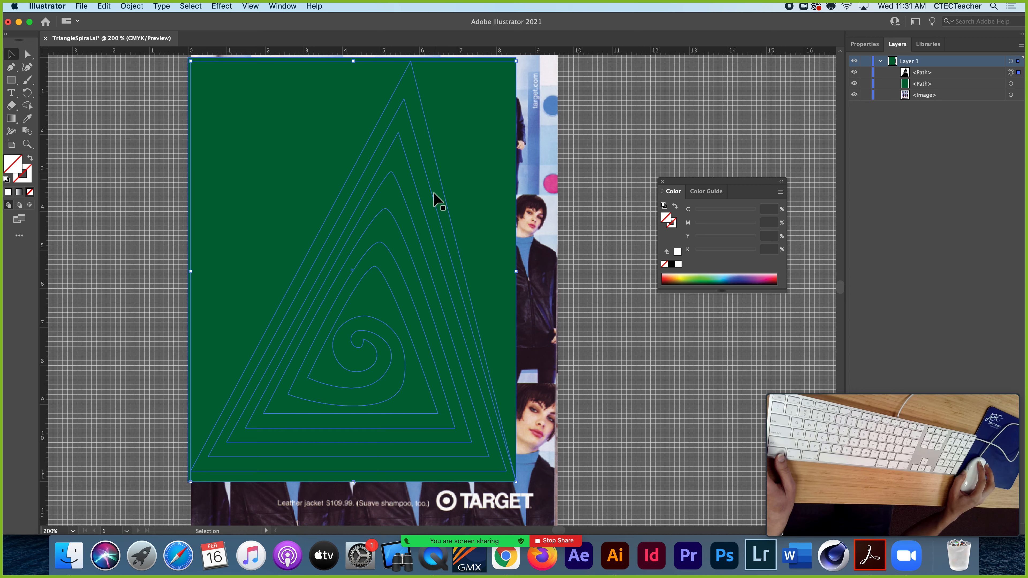
Select the triangle spiral path together with the image and make them into a clipping mask
click(414, 211)
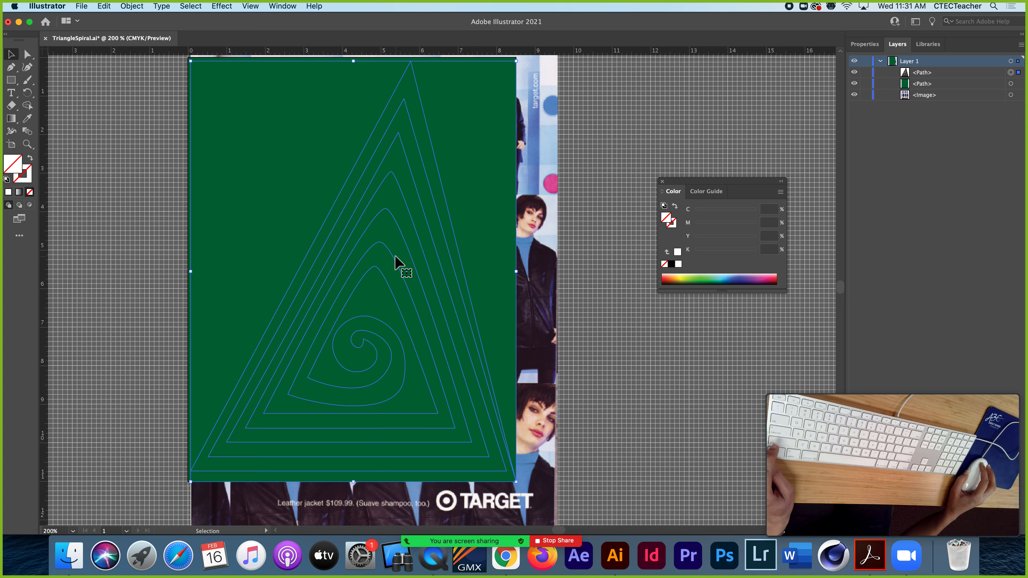
shift+click(546, 204)
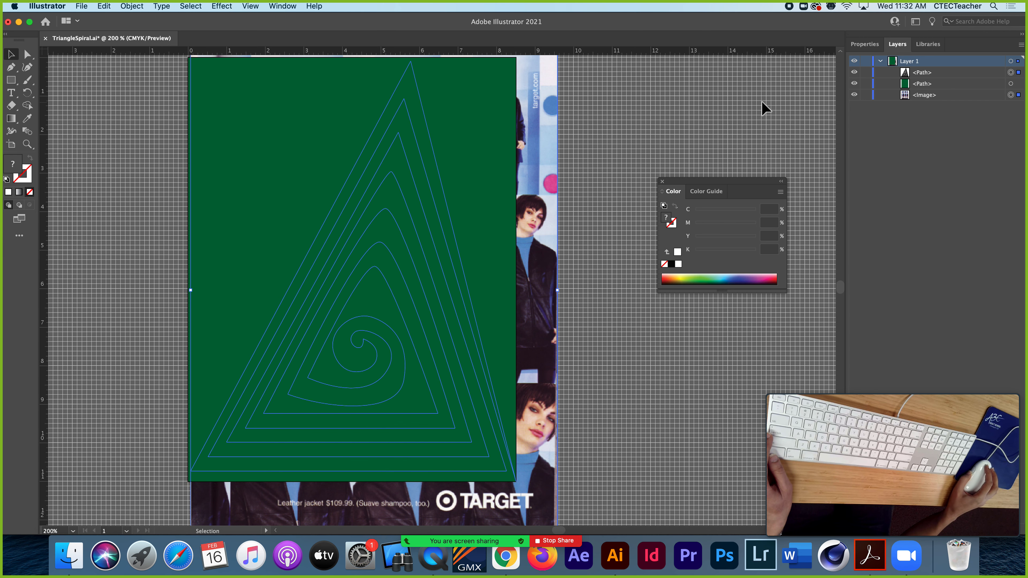
key(a)
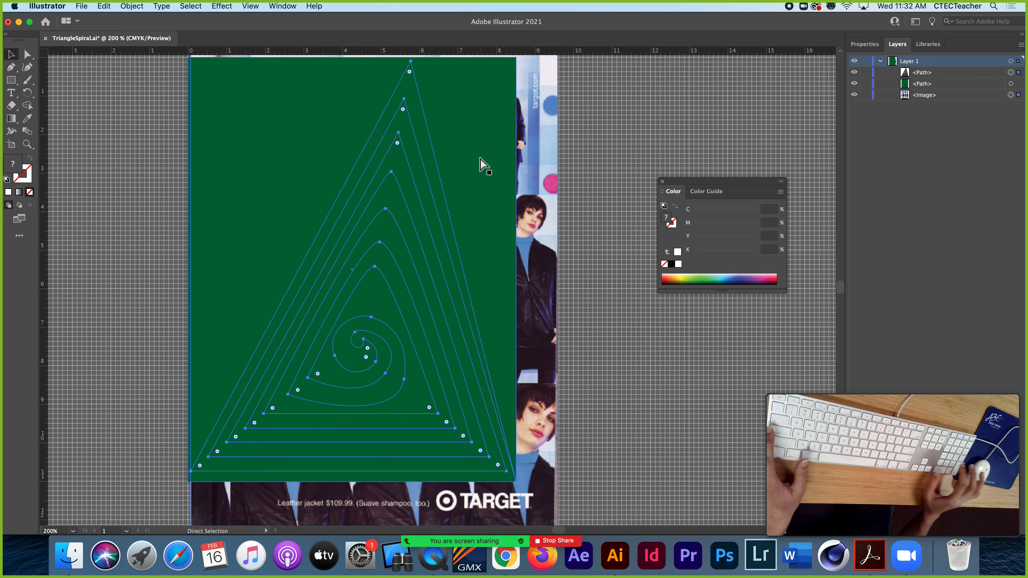
key(super+7)
key(v)
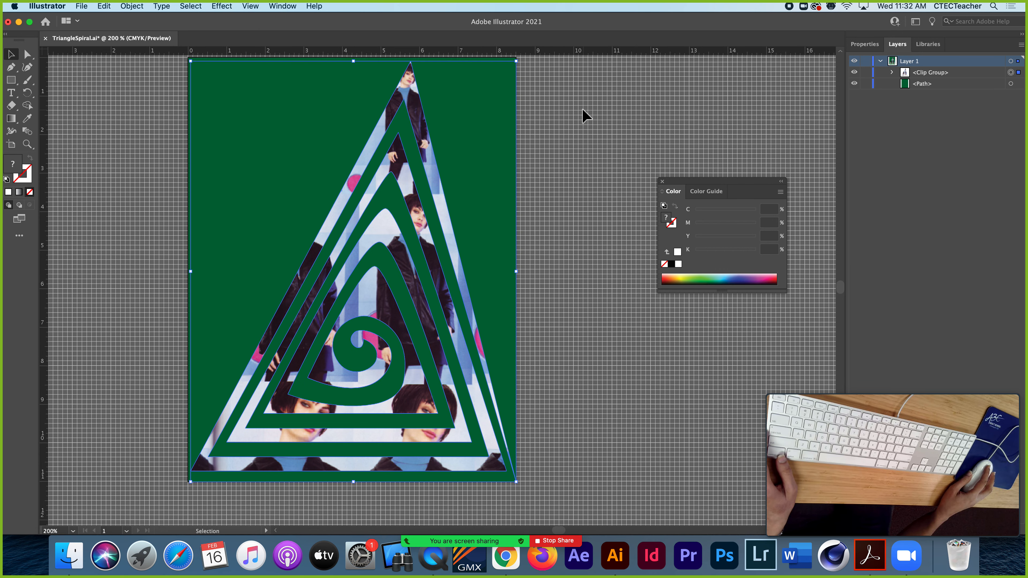
click(588, 126)
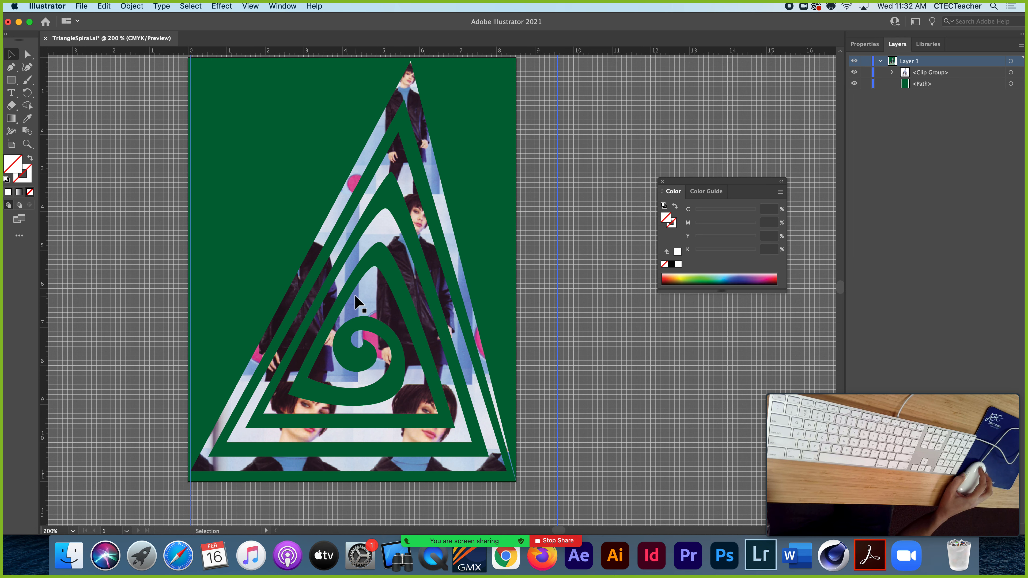
Switch to Acrobat to read Step 6 on saving and naming in Pen Tool Exercises Instructions.pdf, and return to Illustrator
click(81, 7)
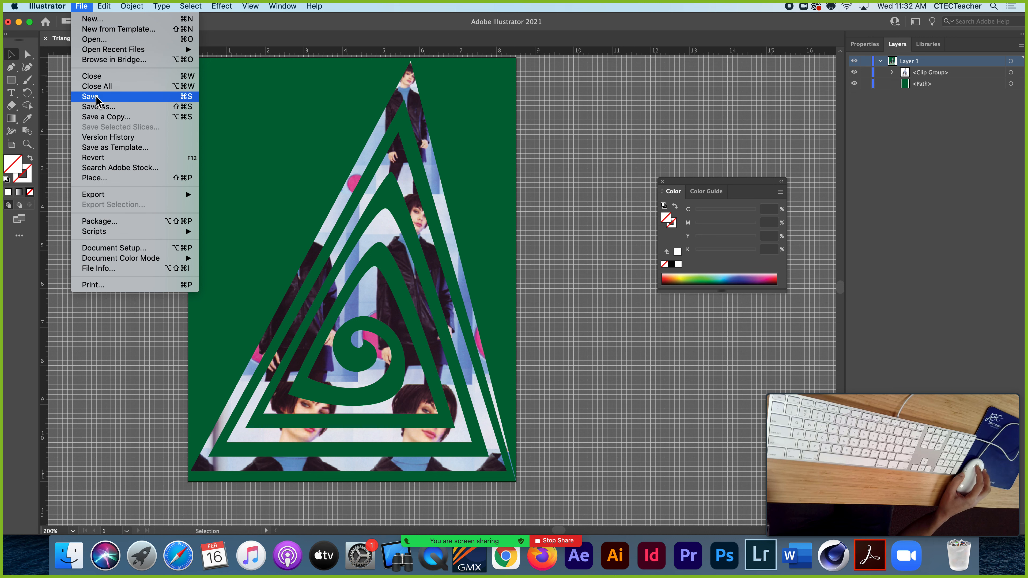
click(870, 555)
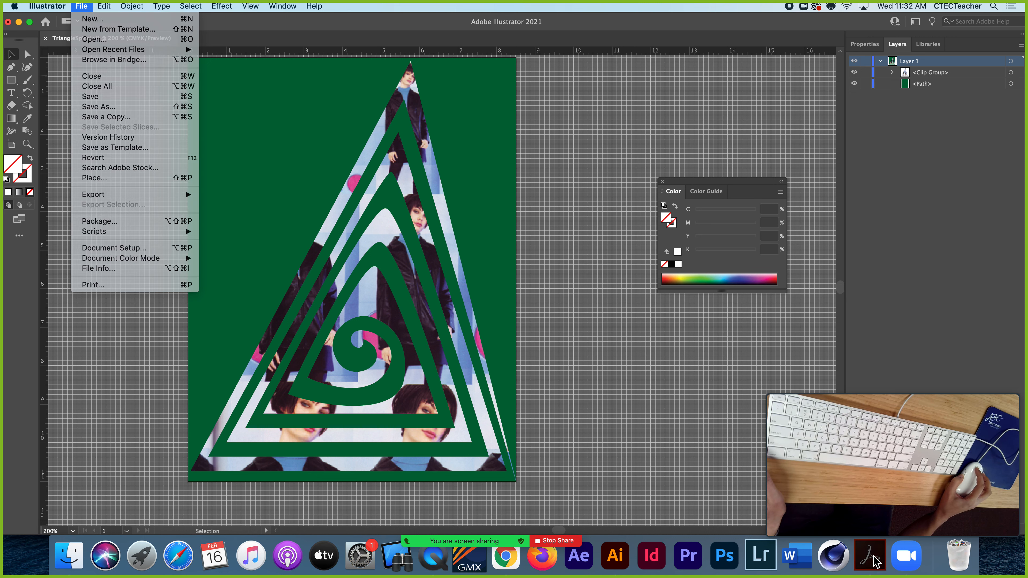
drag(865, 392, 930, 484)
scroll(247, 312, down, 10)
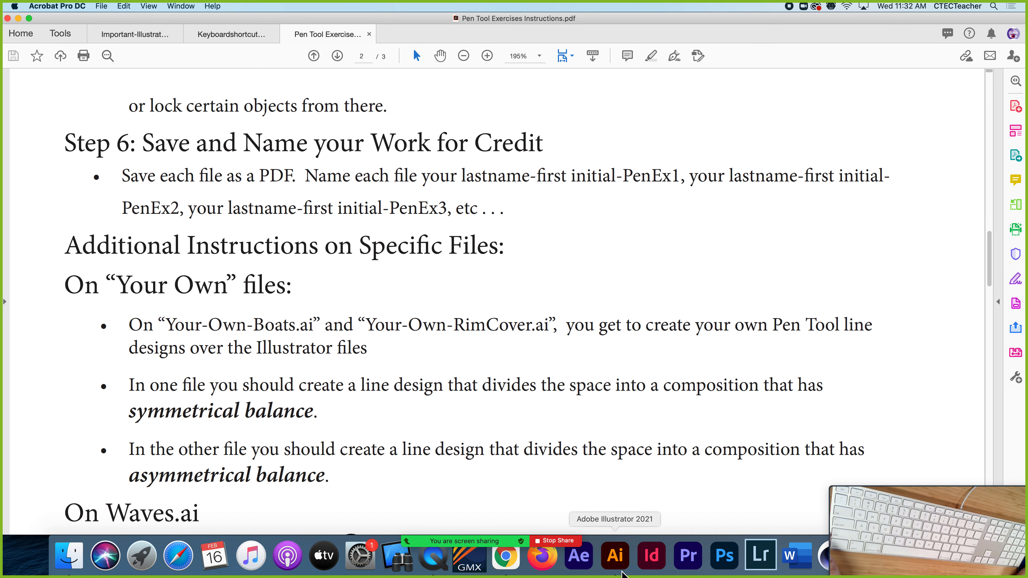
click(622, 573)
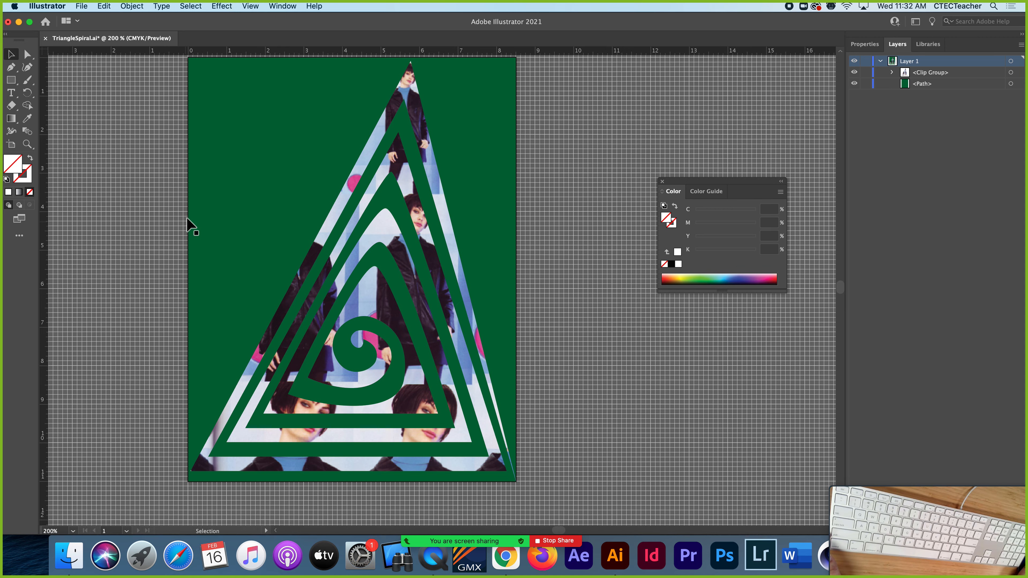
Start a Save As of the triangle spiral artwork and recheck the file-naming instructions in the Acrobat PDF
click(83, 6)
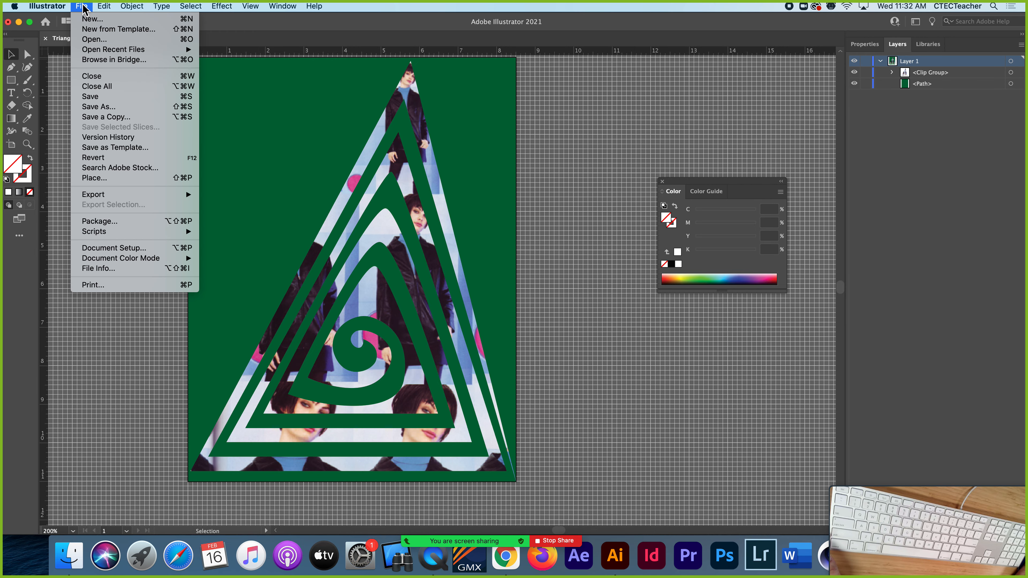
click(107, 107)
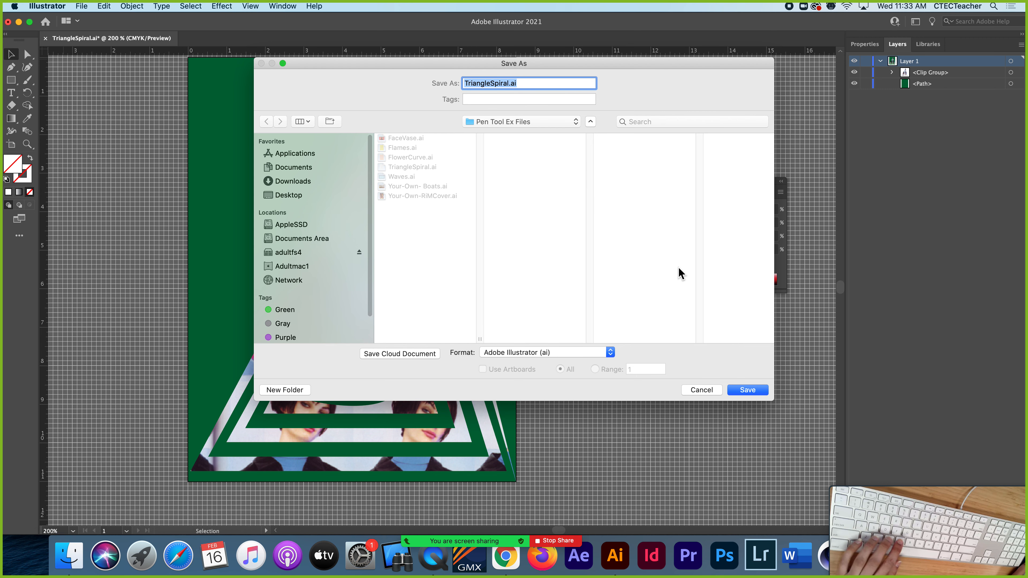
mouse_move(917, 479)
drag(917, 478, 930, 341)
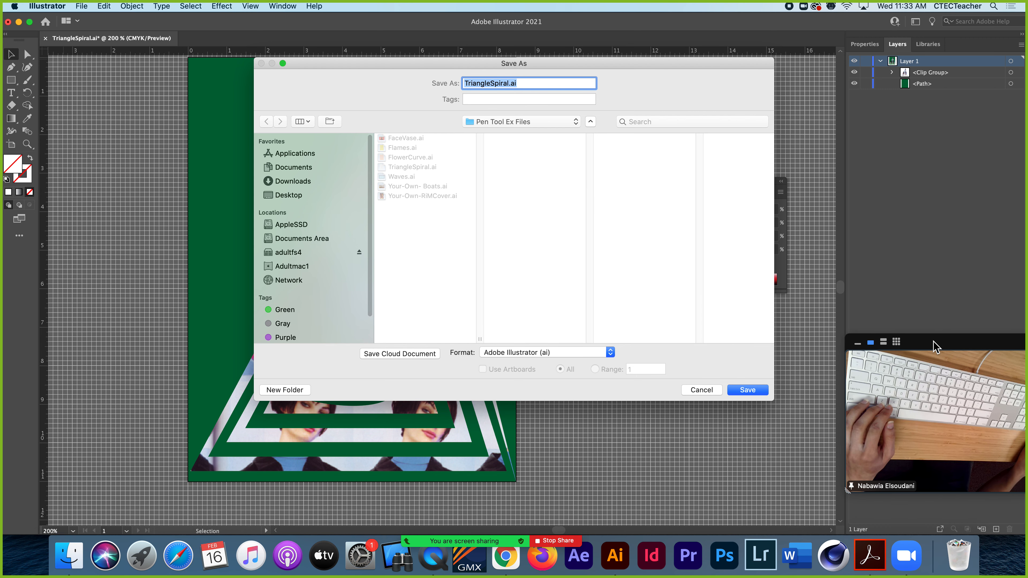
click(855, 339)
click(861, 543)
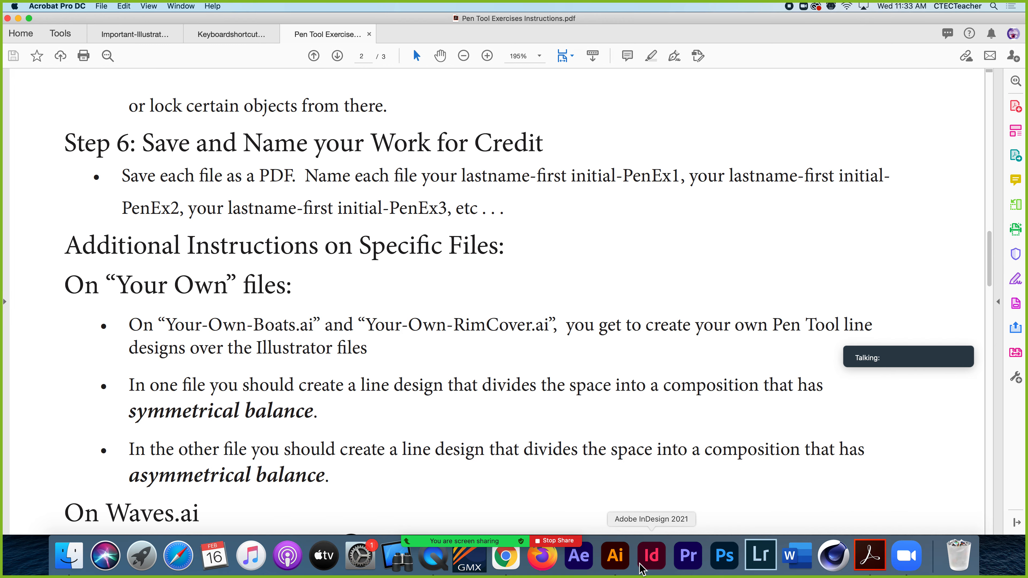
click(615, 565)
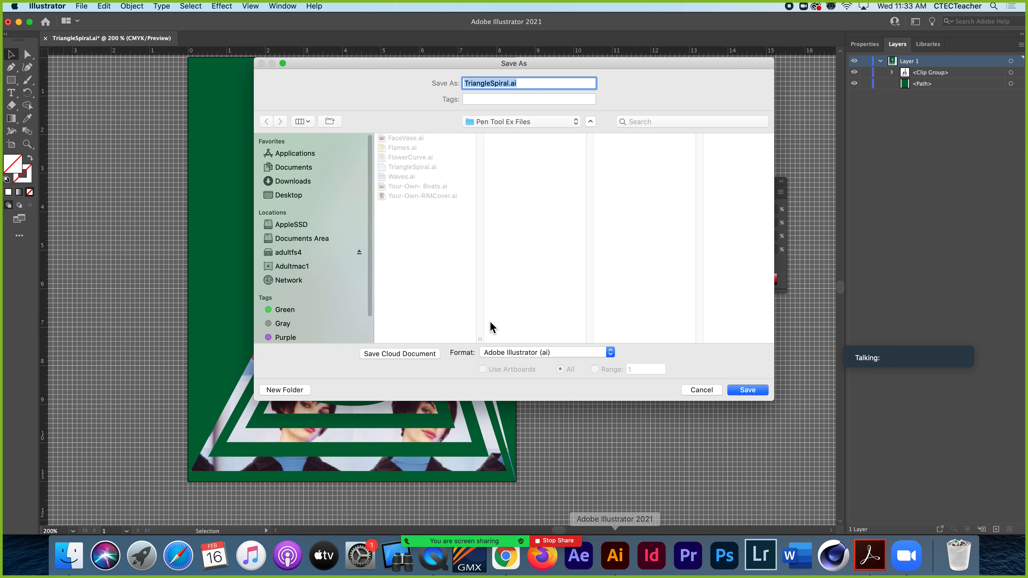
Choose the PenTool Finals folder within Nabby-Ai-Intro-3rd Qrt as the save location
click(576, 122)
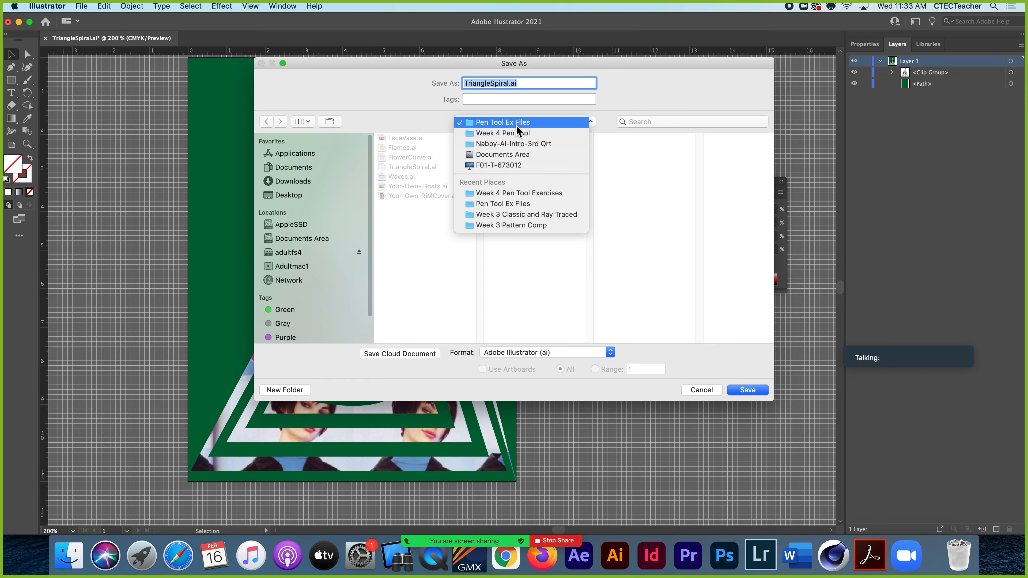
click(481, 133)
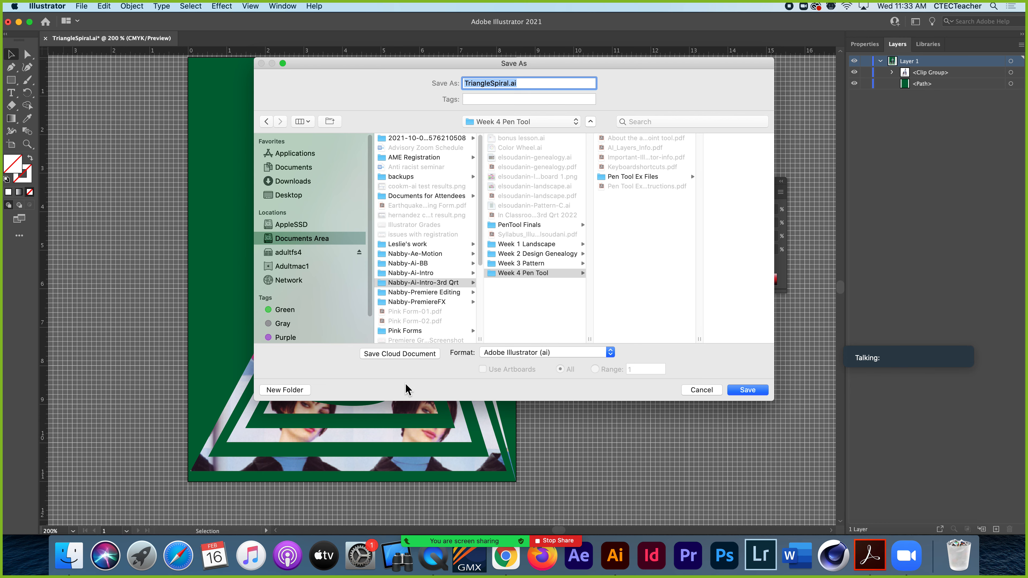
click(503, 225)
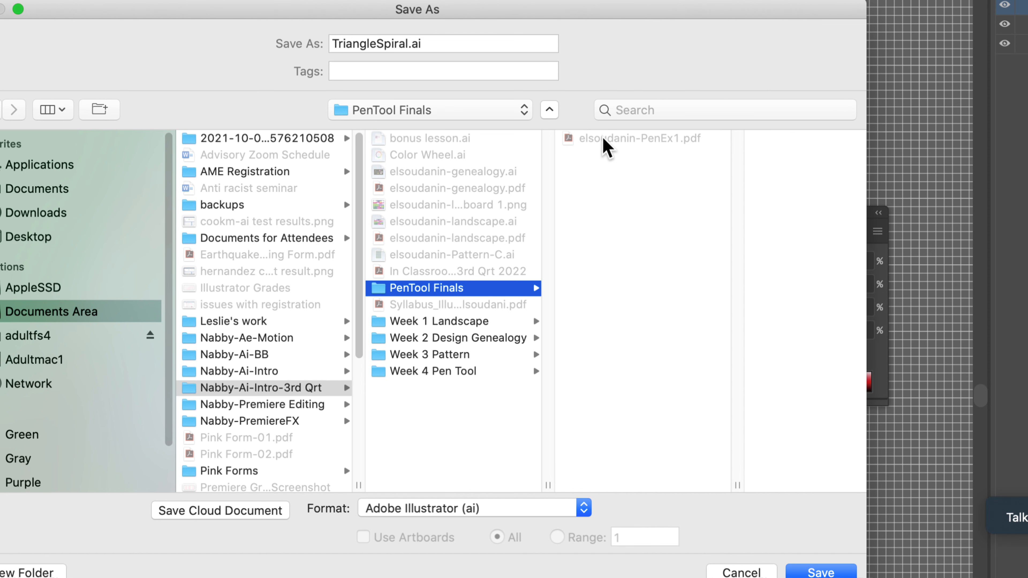
Save the artwork as an Adobe PDF, reusing the existing PDF's name with its ending changed to PenEx2, and close the document
click(603, 138)
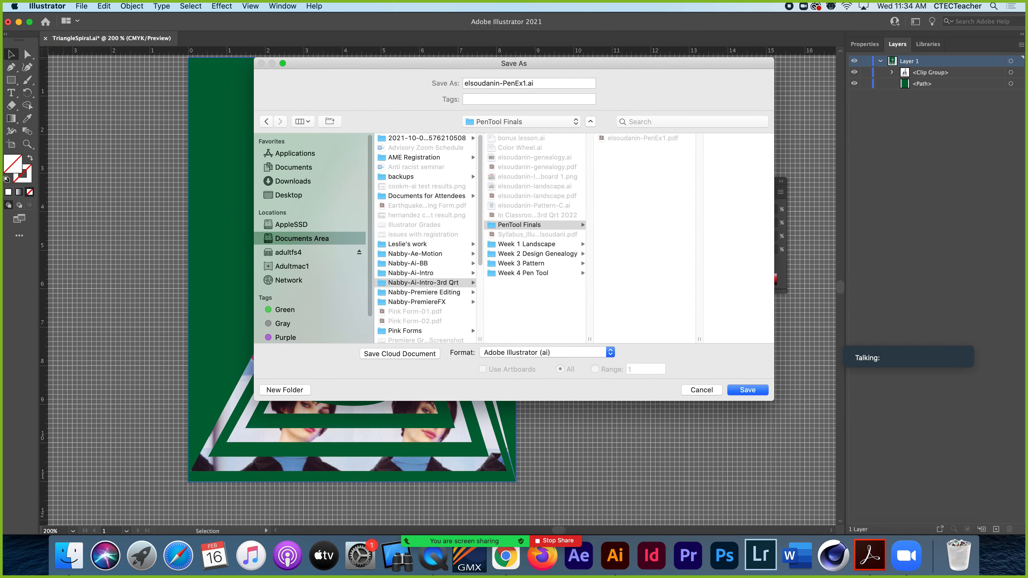
click(526, 84)
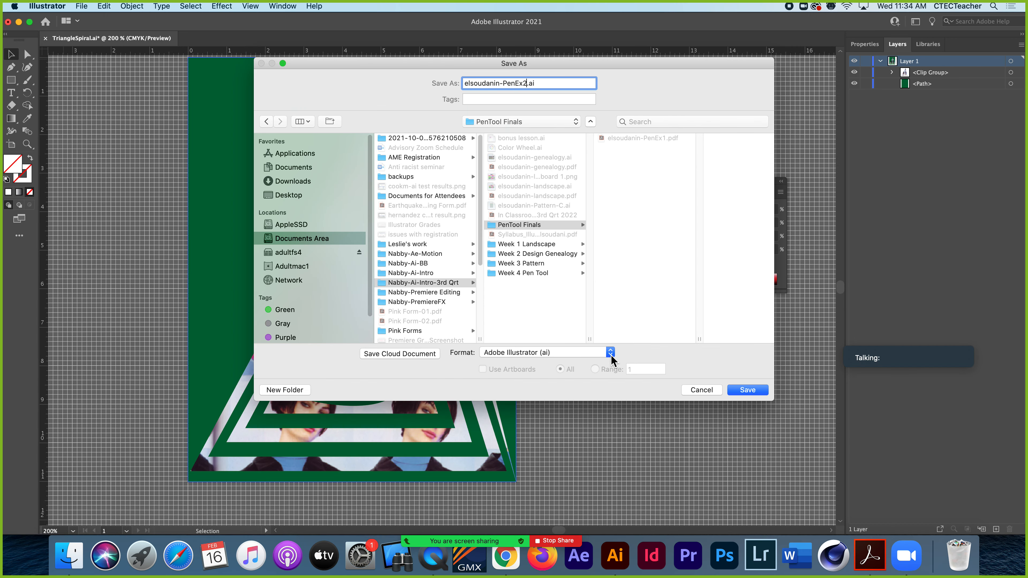
click(611, 352)
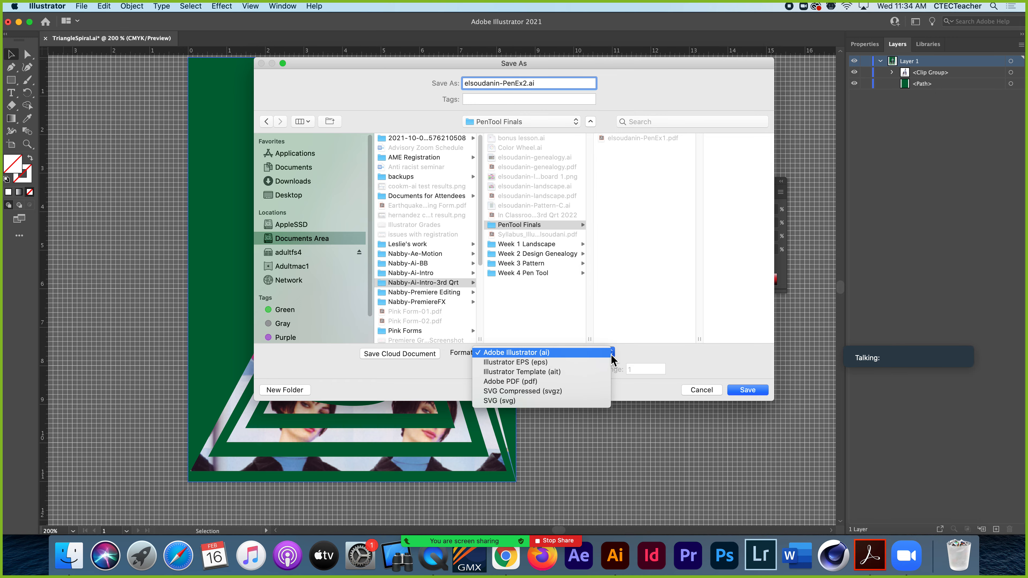
click(527, 381)
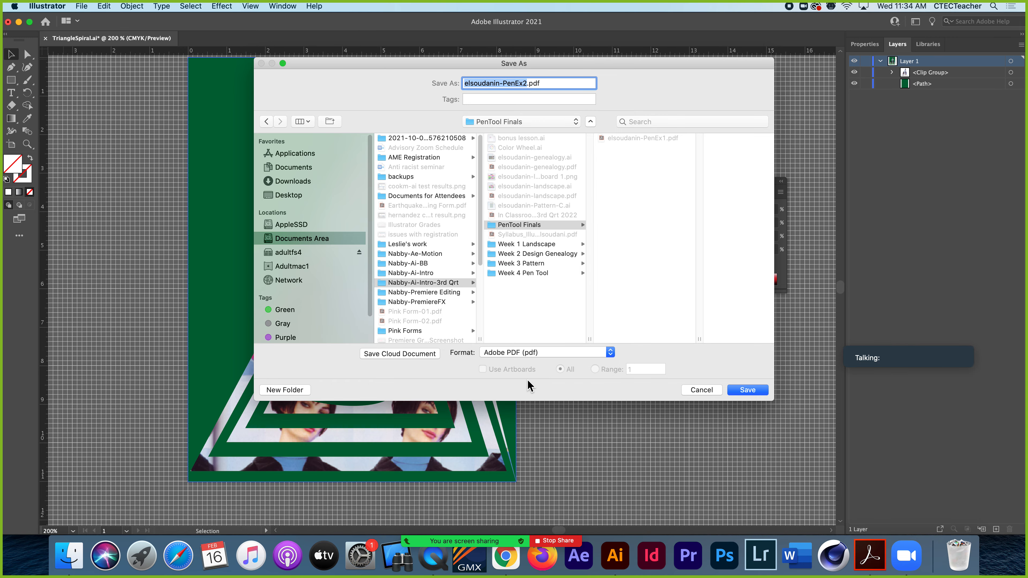
click(748, 390)
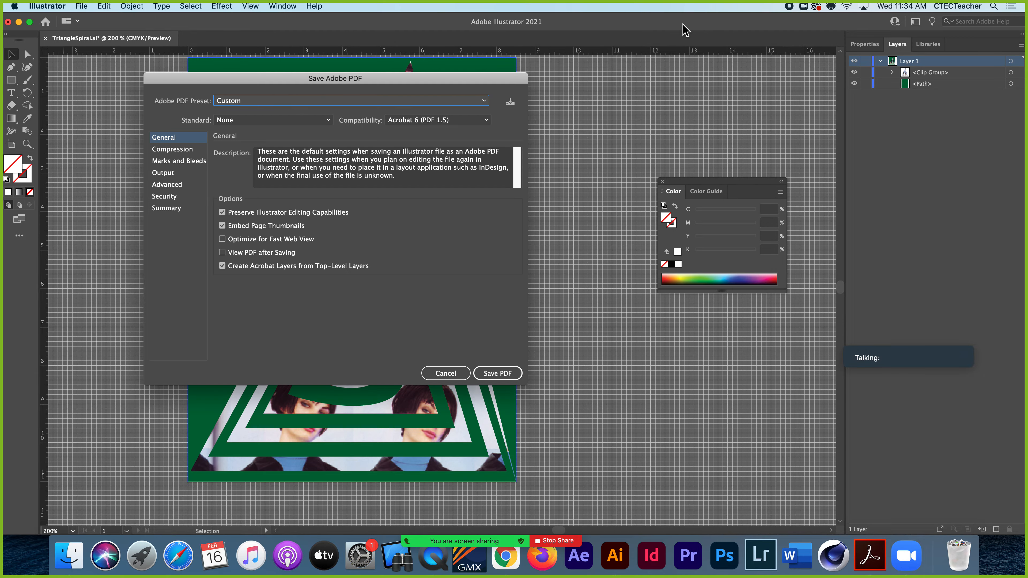
click(504, 374)
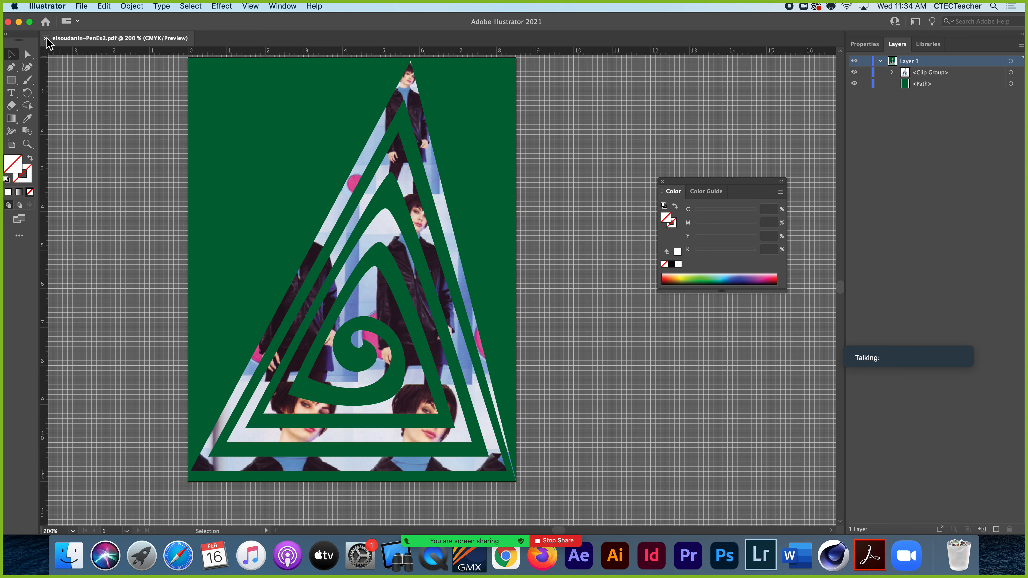
click(45, 39)
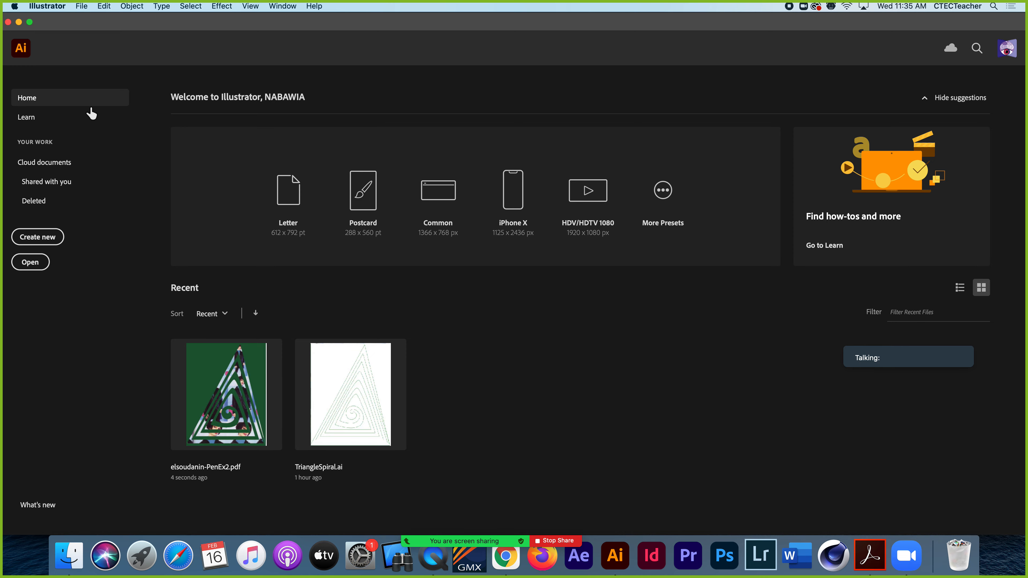
Open Flames.ai from the Pen Tool Ex Files folder inside Week 4 Pen Tool in Nabby-Ai-Intro-3rd Qrt
click(82, 6)
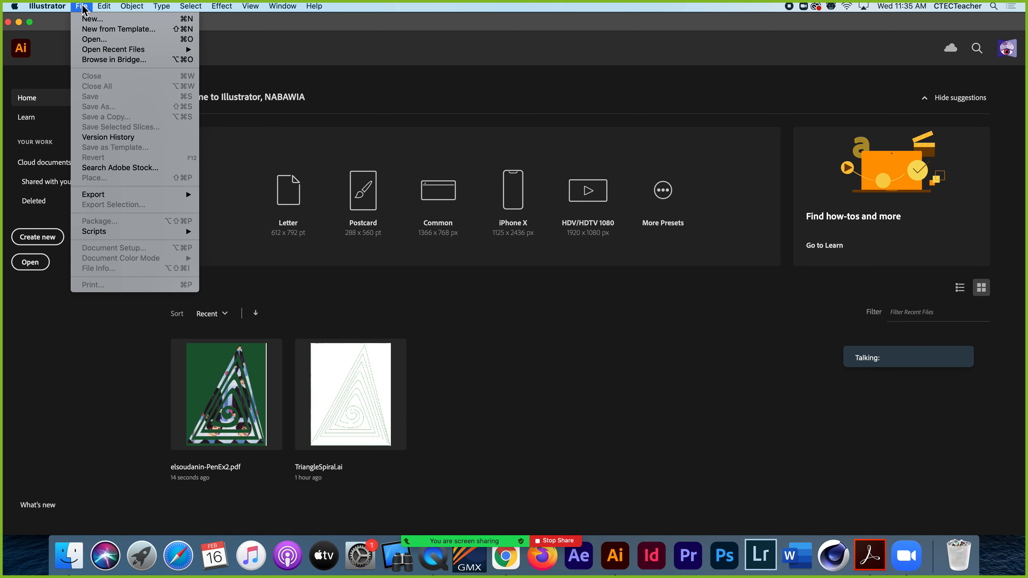
click(94, 39)
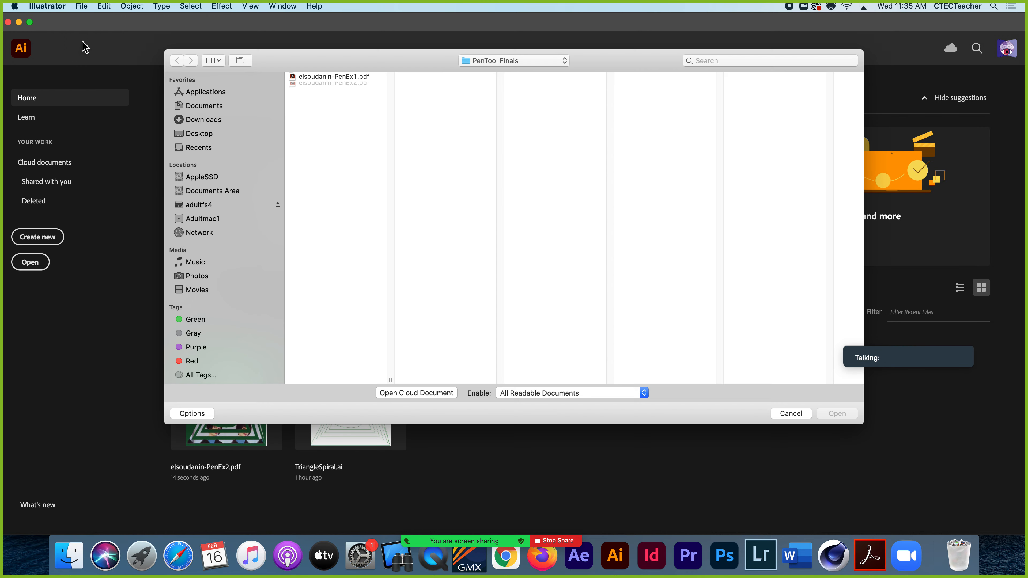
click(535, 63)
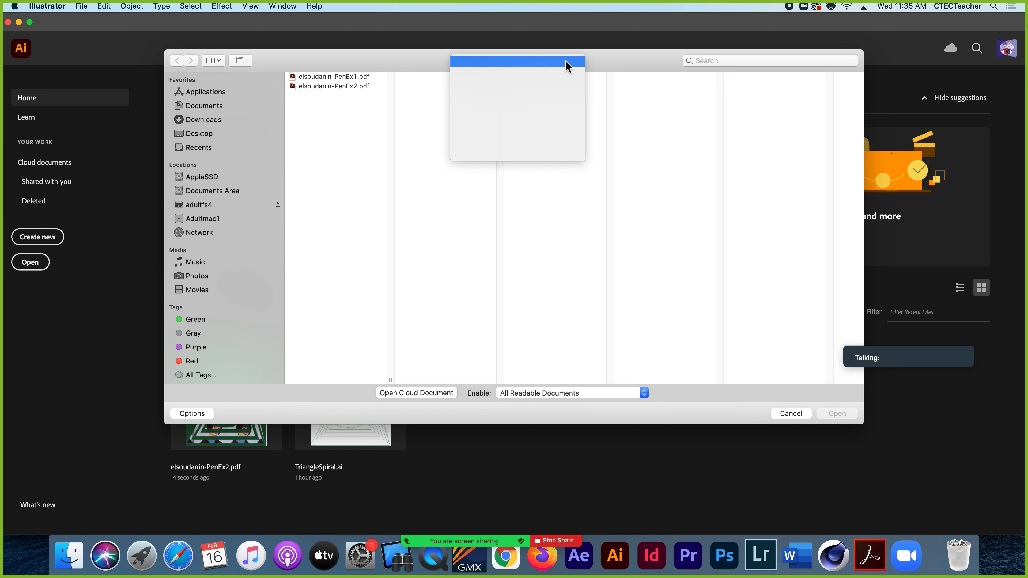
click(542, 73)
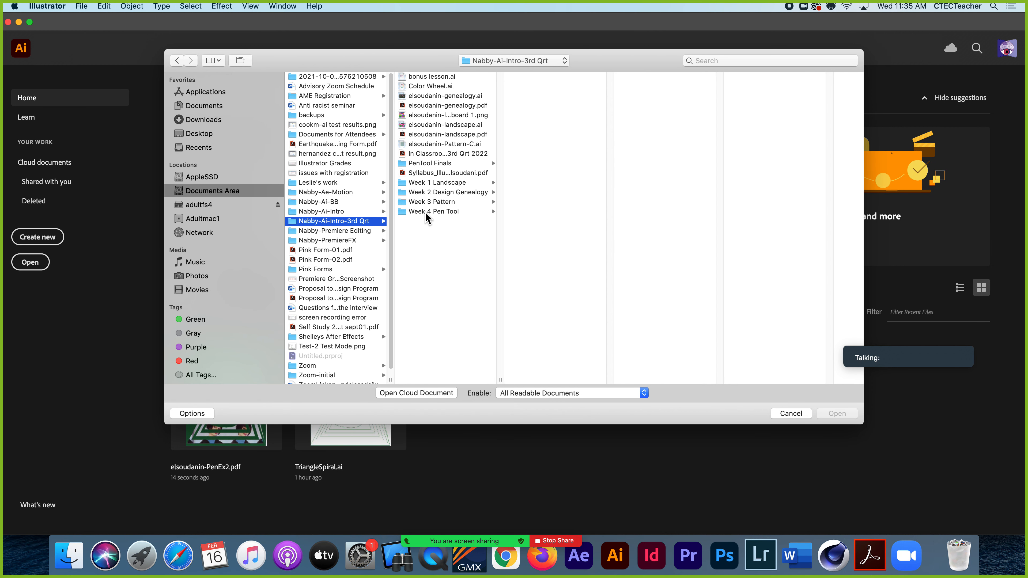
click(425, 213)
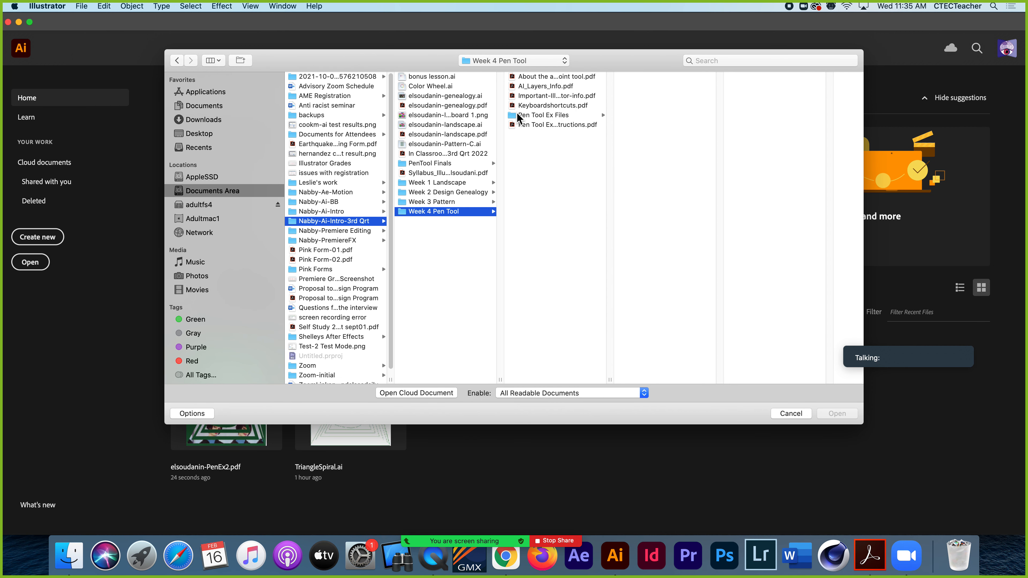
click(518, 118)
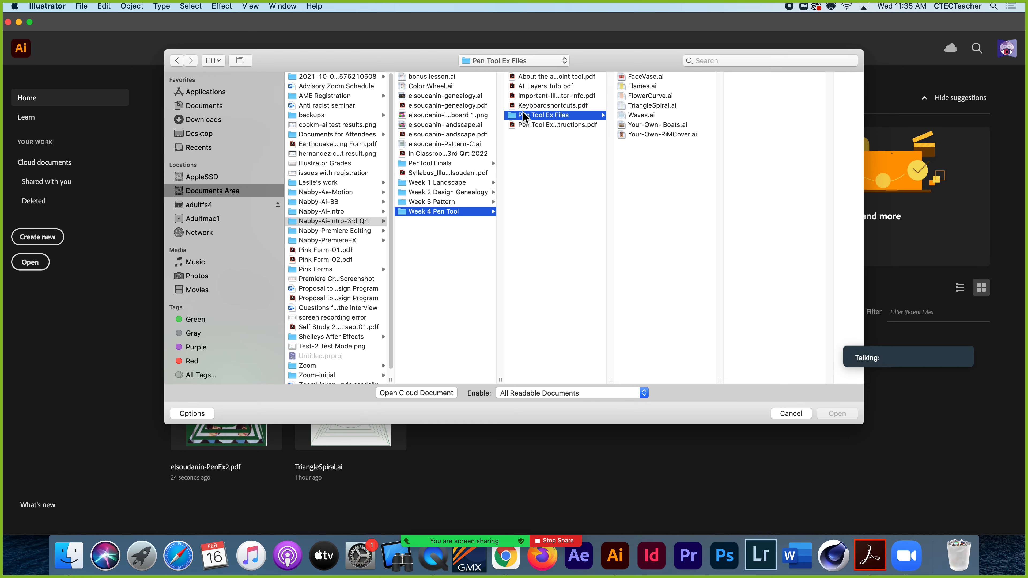
click(635, 87)
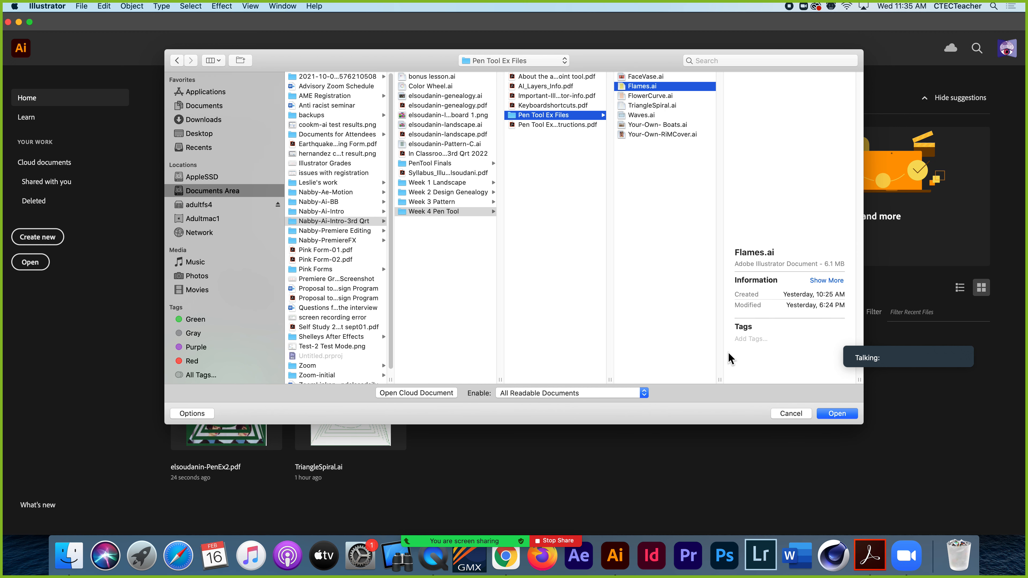
click(836, 414)
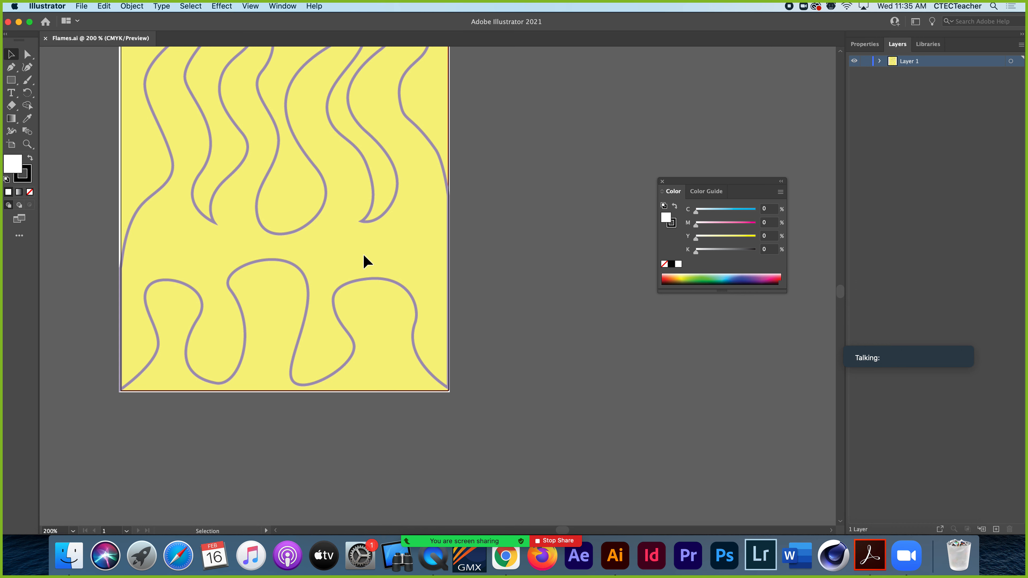
Set up the Pen tool with no fill and a black 3 pt stroke for tracing the flames
scroll(366, 261, left, 7)
scroll(366, 261, up, 5)
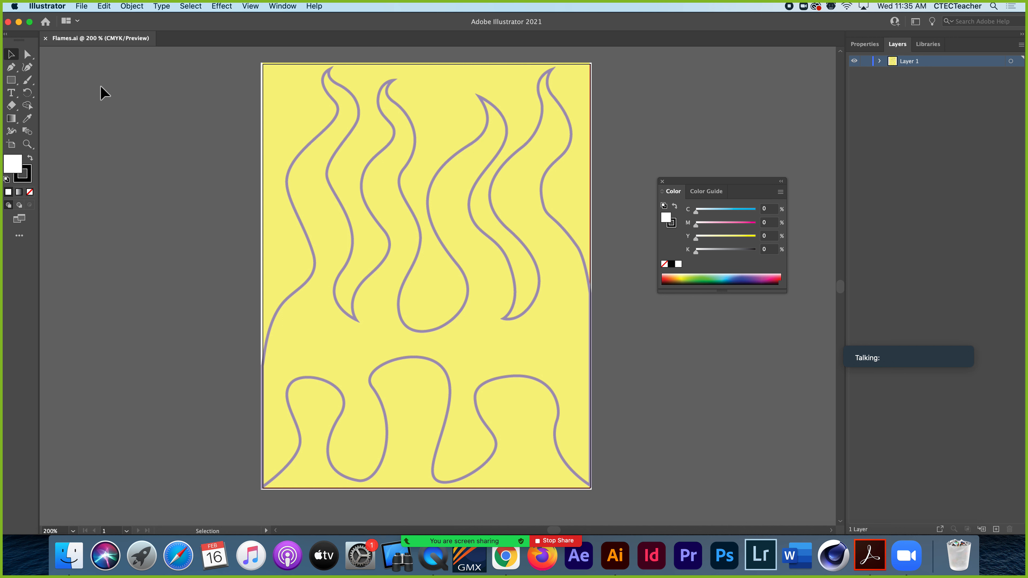
click(11, 67)
click(30, 192)
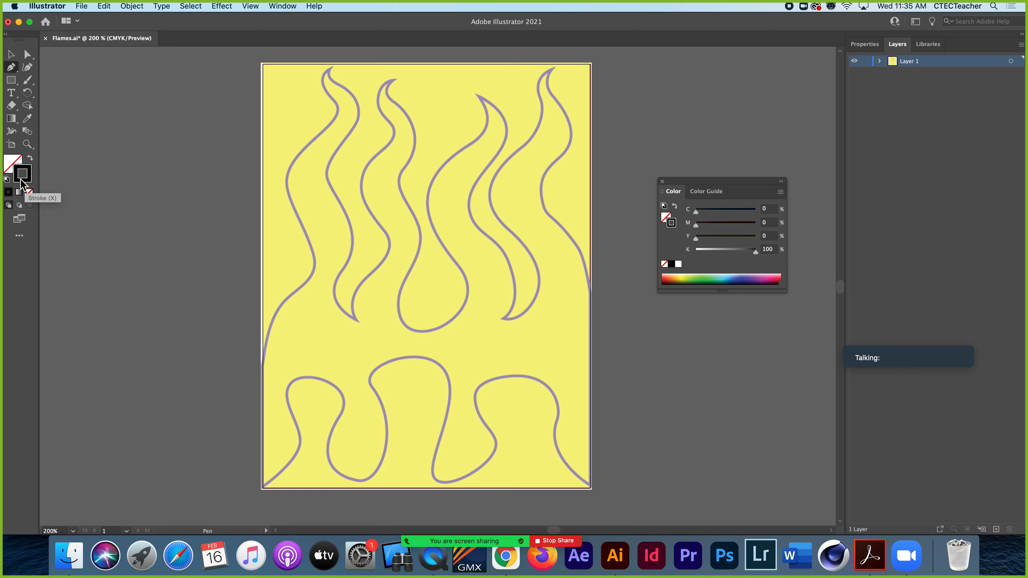
click(873, 45)
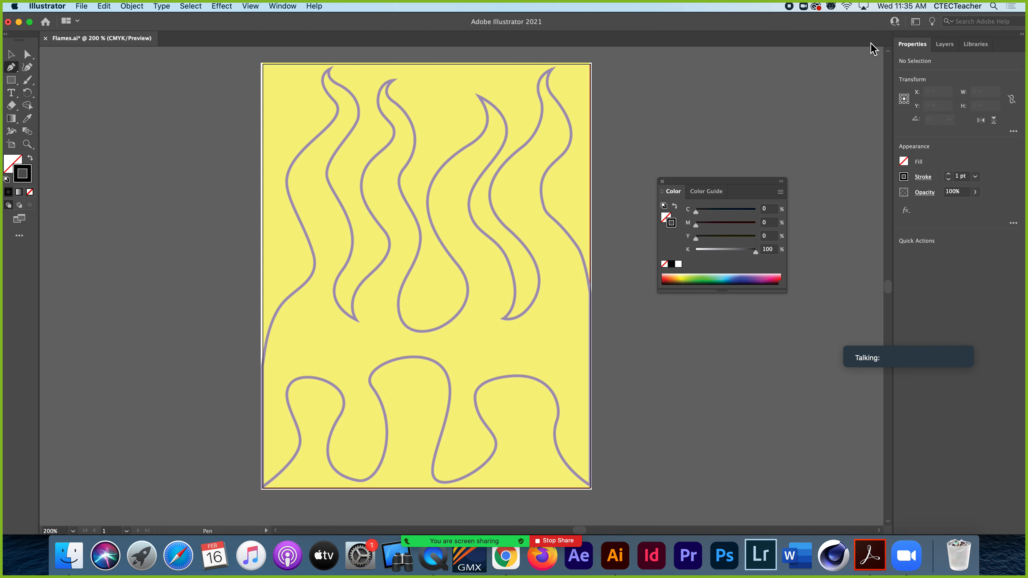
click(949, 174)
Draw a straight path segment about 3.23 in long from the artboard's lower-left corner up to the start of the flame outline
click(262, 488)
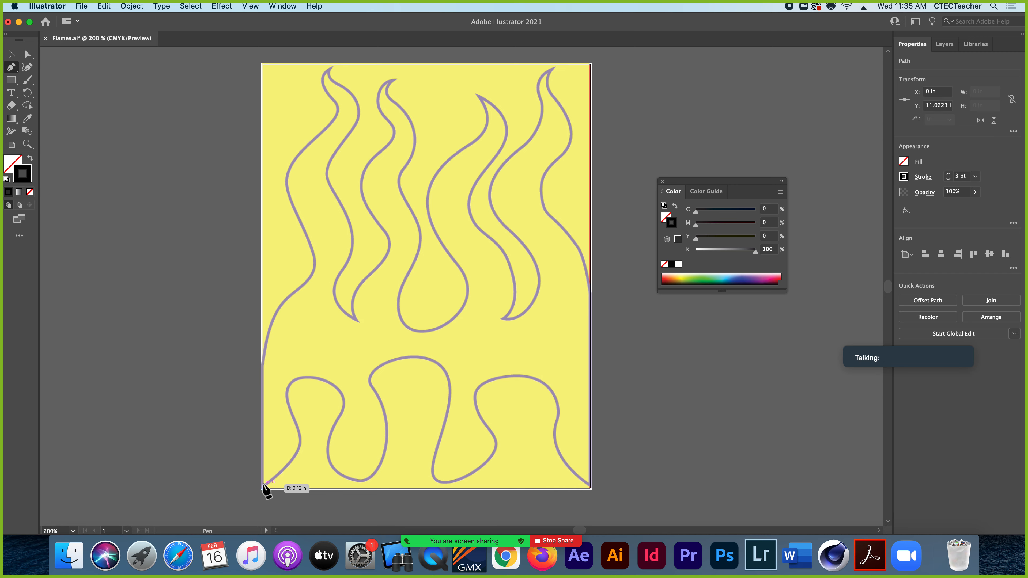
click(869, 339)
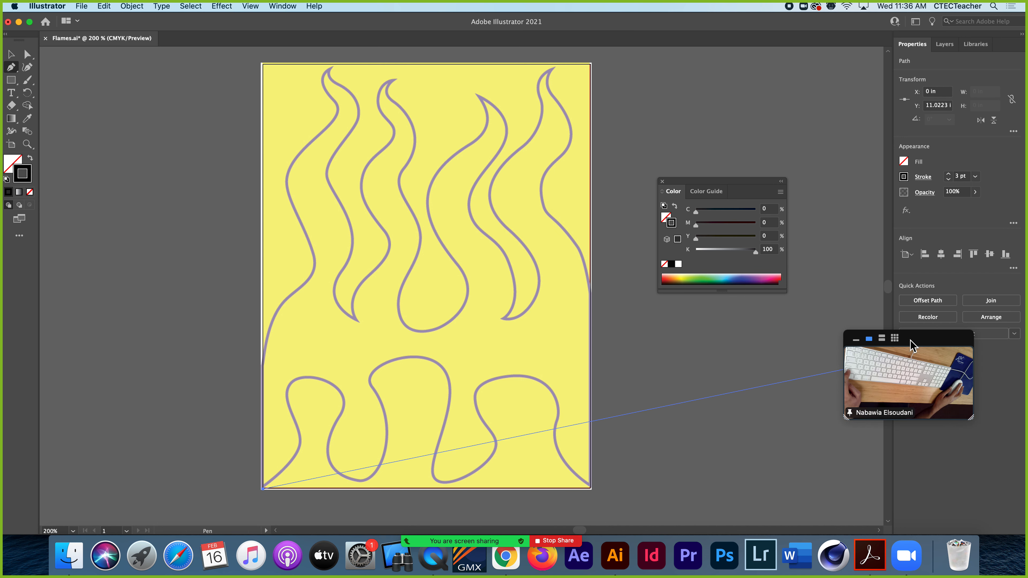
drag(920, 340, 925, 389)
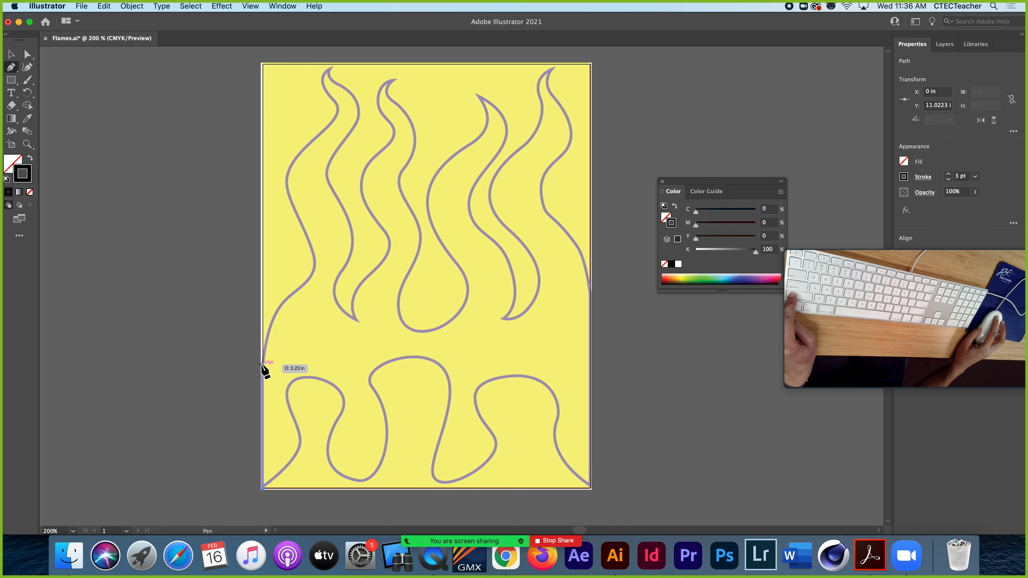
click(262, 363)
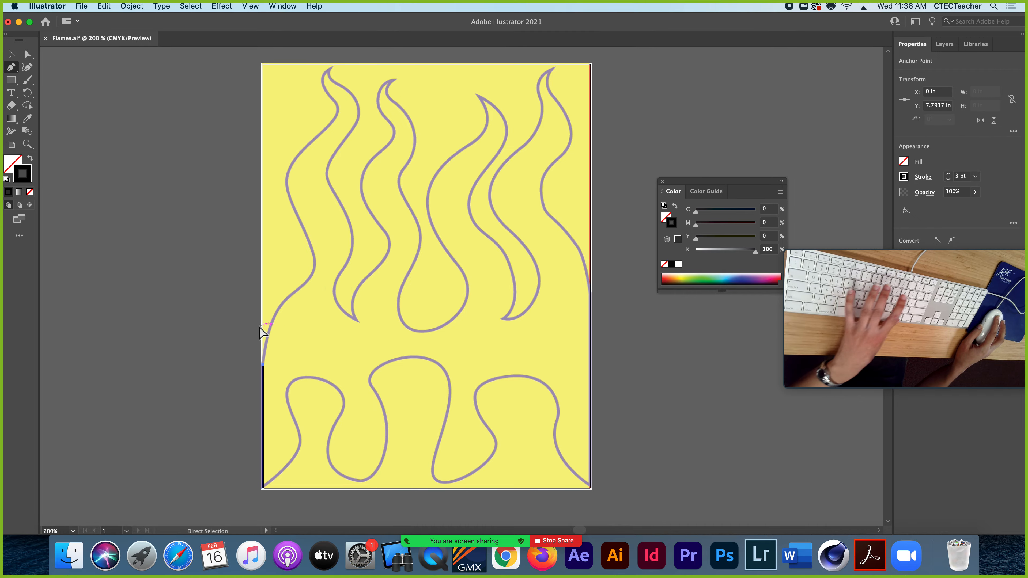
Pull a direction handle from the edge anchor and draw a curved segment up to the first bend of the leftmost flame
key(super+equal)
drag(425, 328, 186, 389)
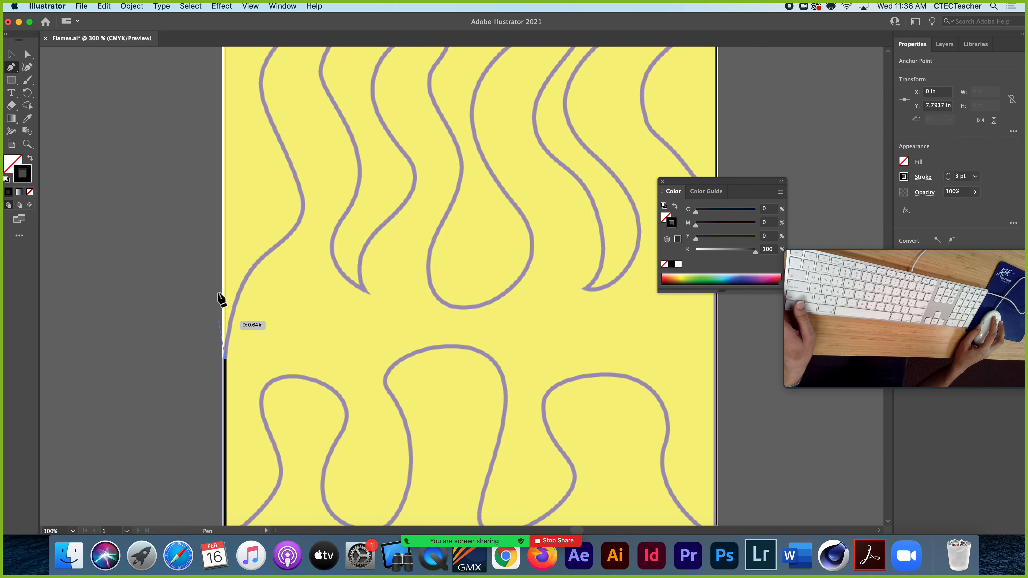
click(225, 357)
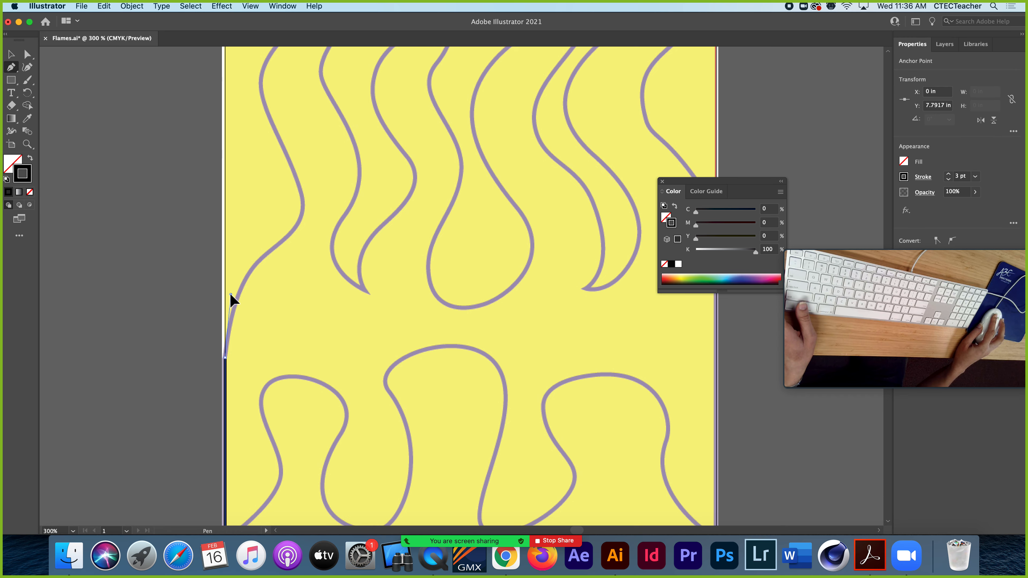
drag(228, 292, 292, 142)
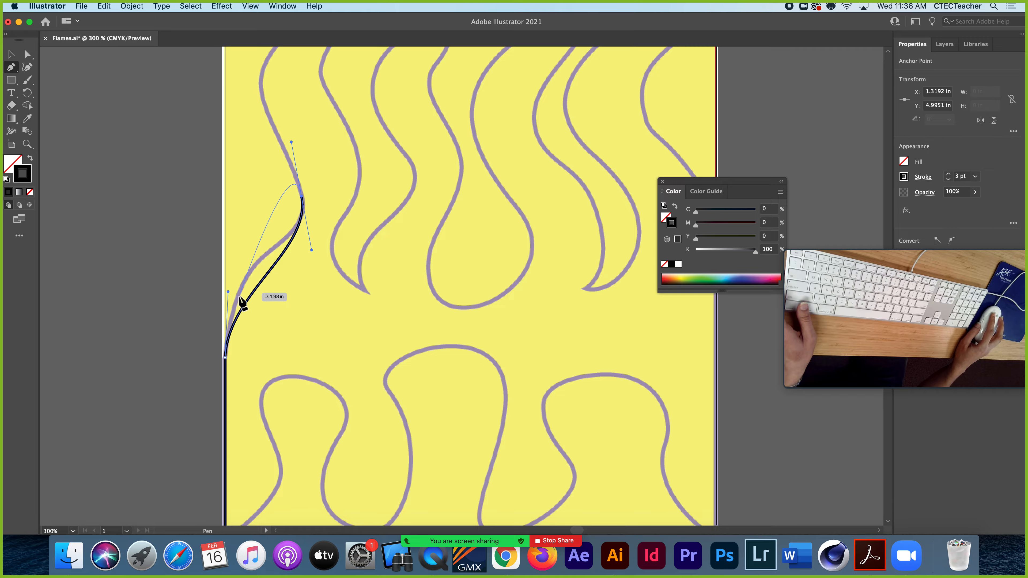
Lengthen the edge anchor's direction handle so that the curved segment follows the leftmost flame's template outline
key(super)
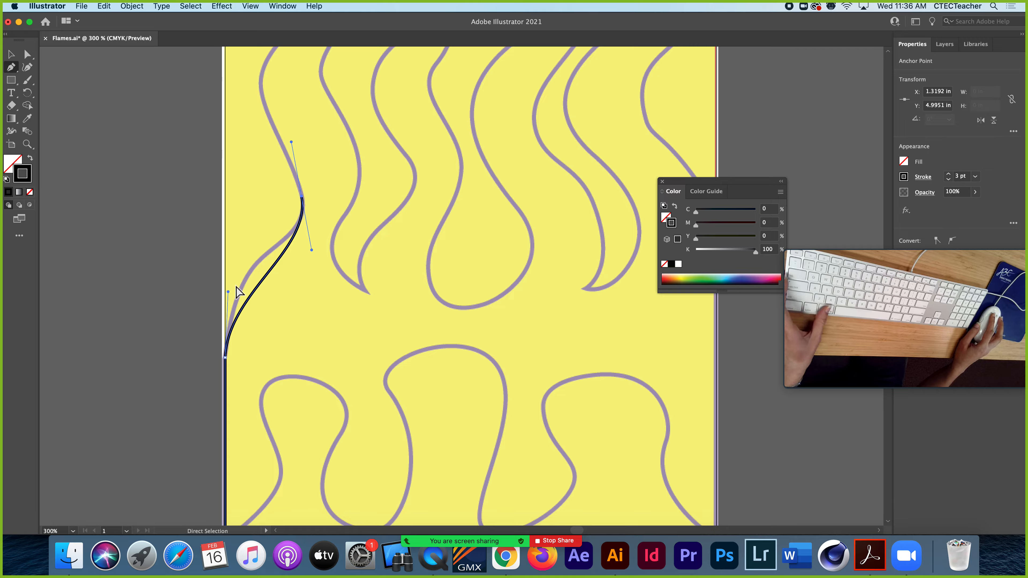
drag(229, 292, 231, 233)
key(space)
drag(272, 180, 272, 367)
drag(268, 279, 239, 247)
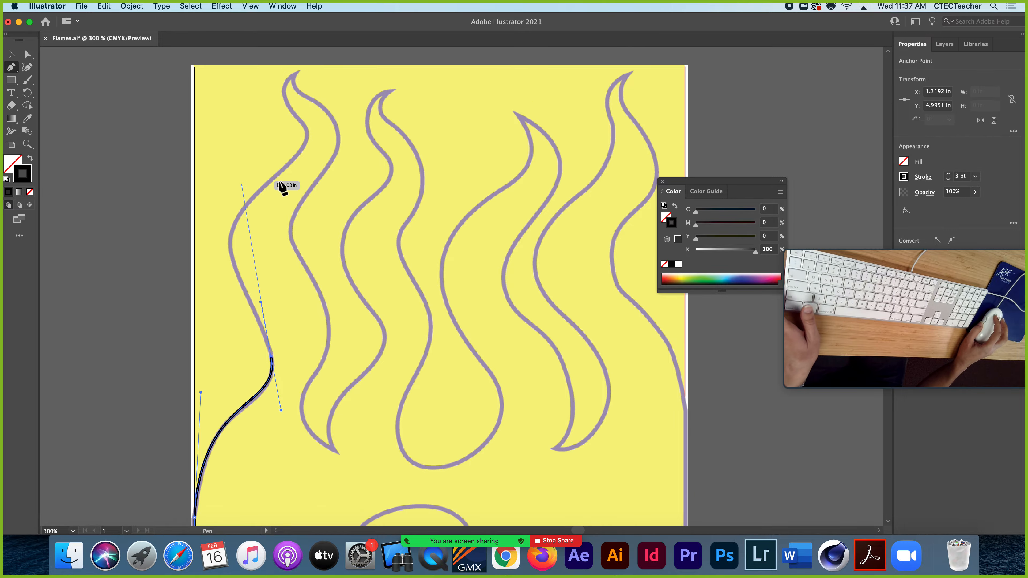
click(46, 6)
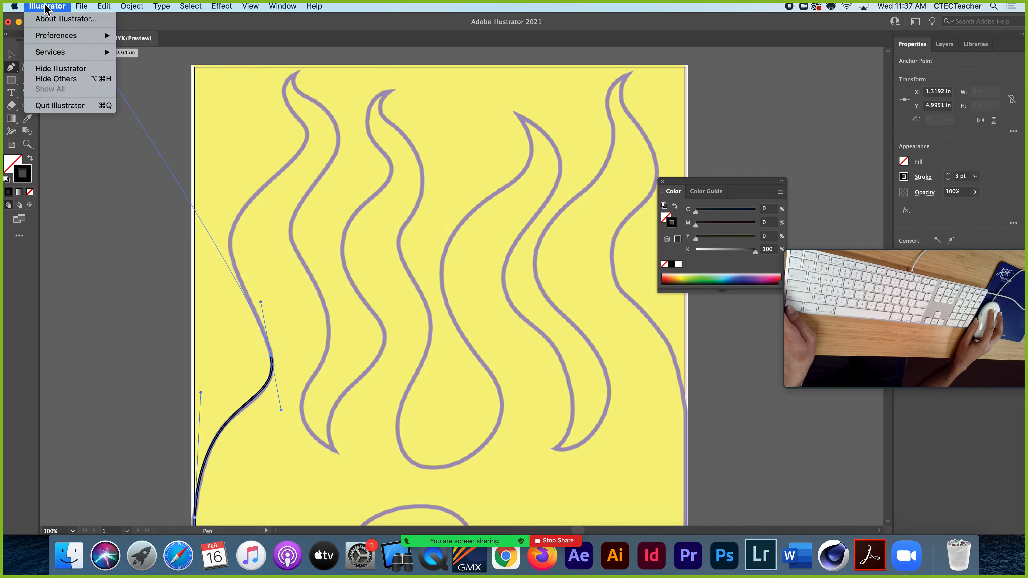
mouse_move(56, 37)
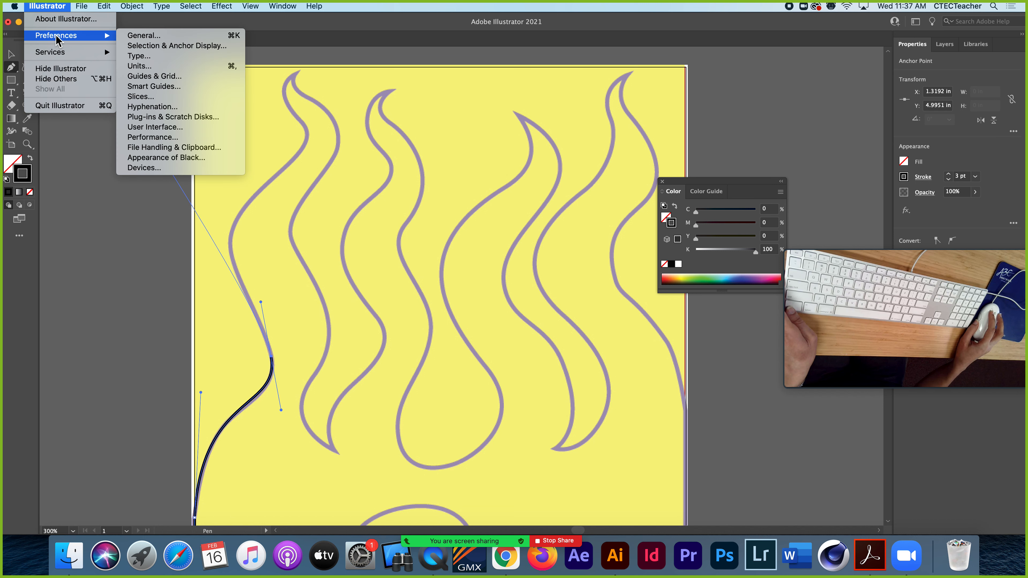
click(274, 29)
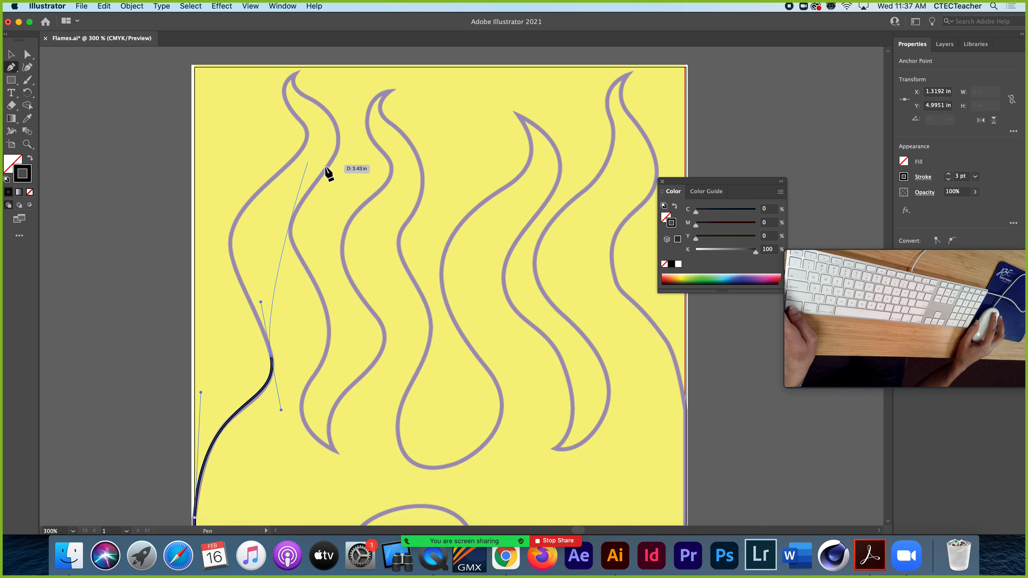
Turn off the rubber band preview for the Pen Tool in the Selection & Anchor Display preferences
click(54, 6)
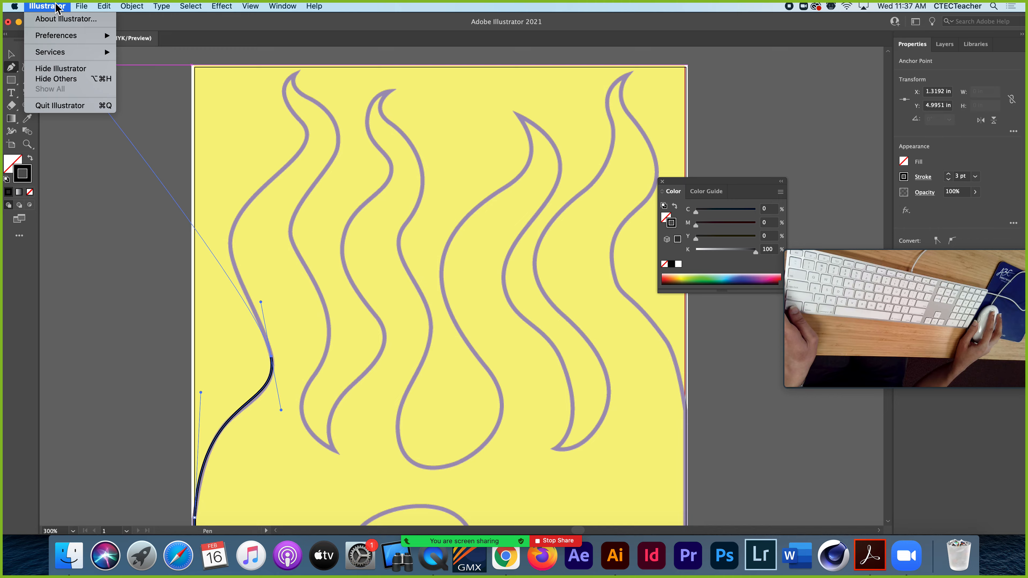
mouse_move(59, 36)
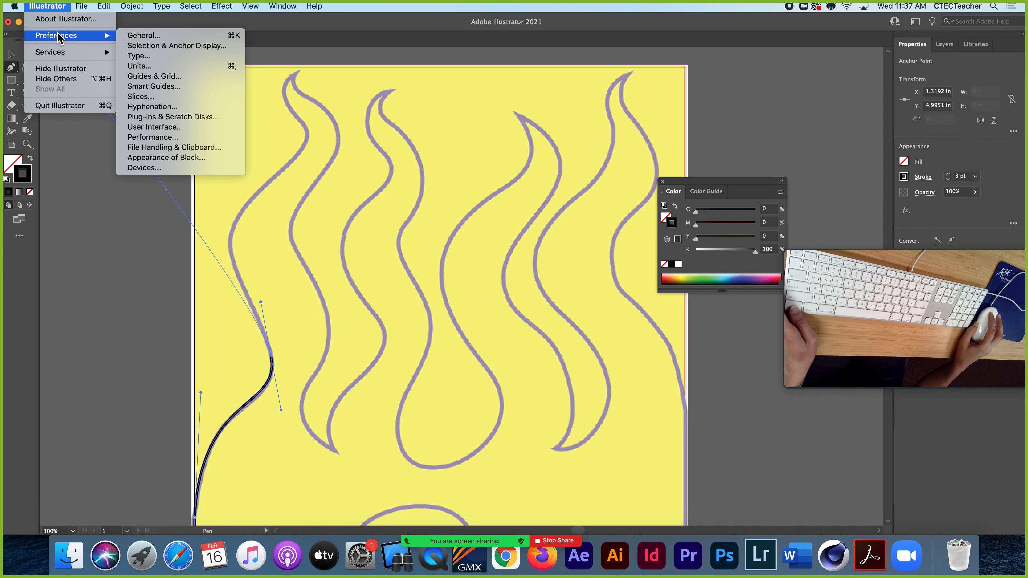
click(148, 46)
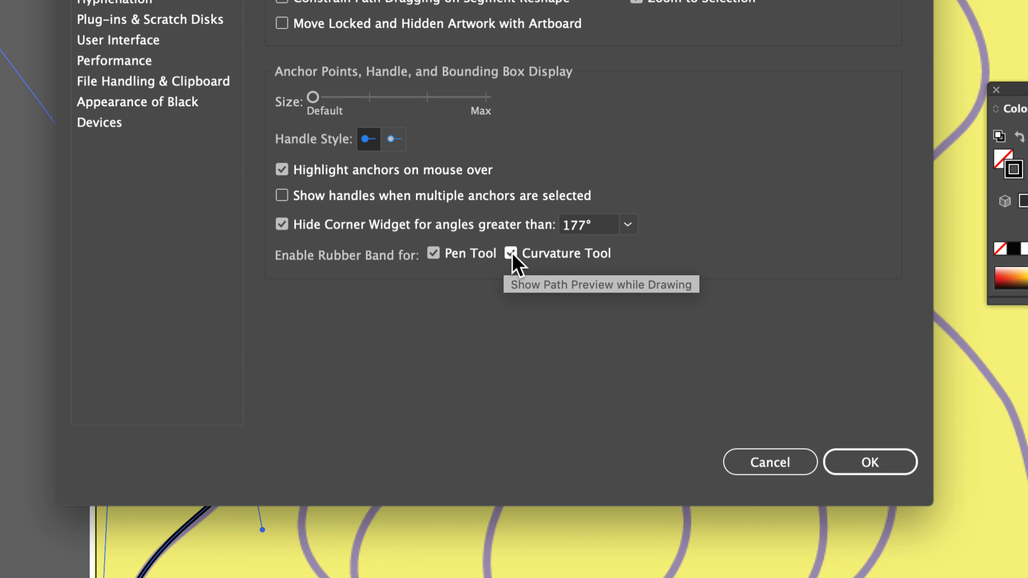
click(436, 259)
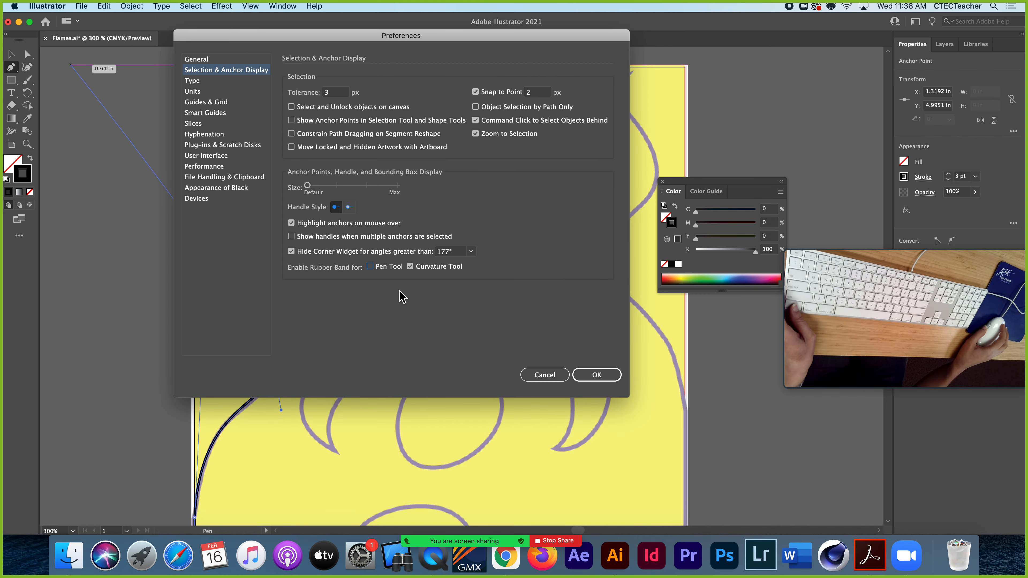
click(874, 462)
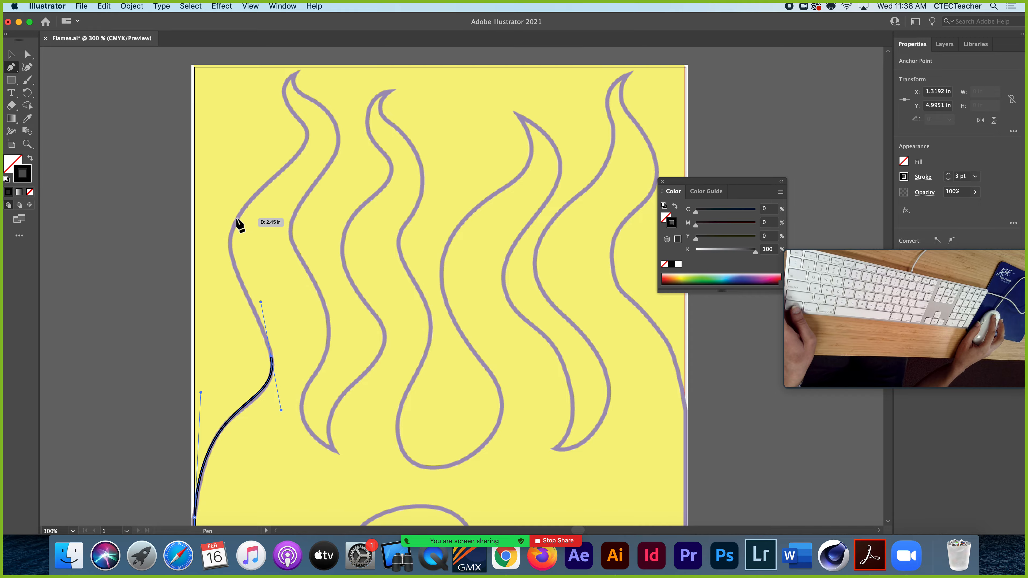
Trace the leftmost flame's left side with two curved segments, continuing up to the bend just below its tip
drag(237, 219, 261, 177)
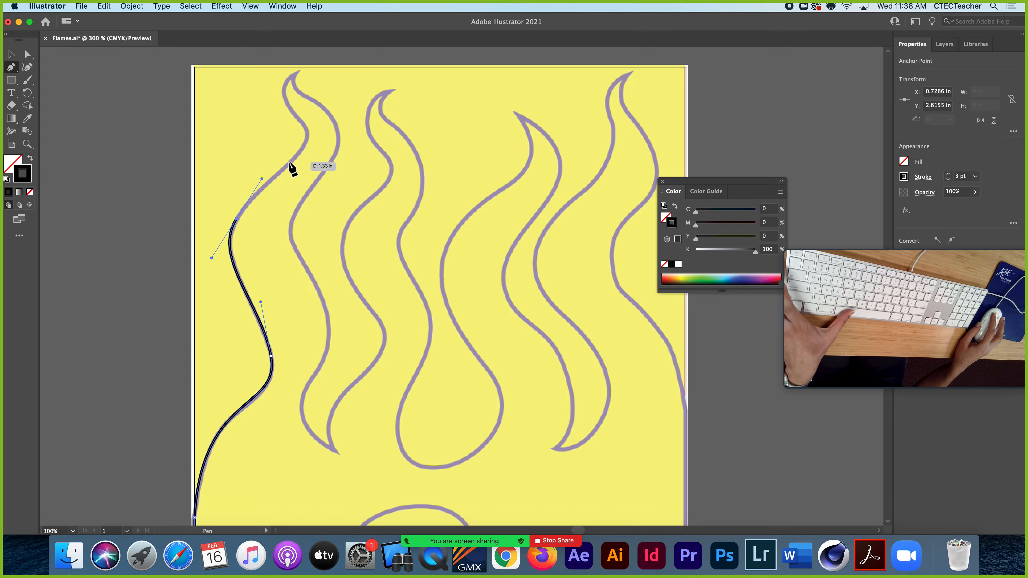
key(space)
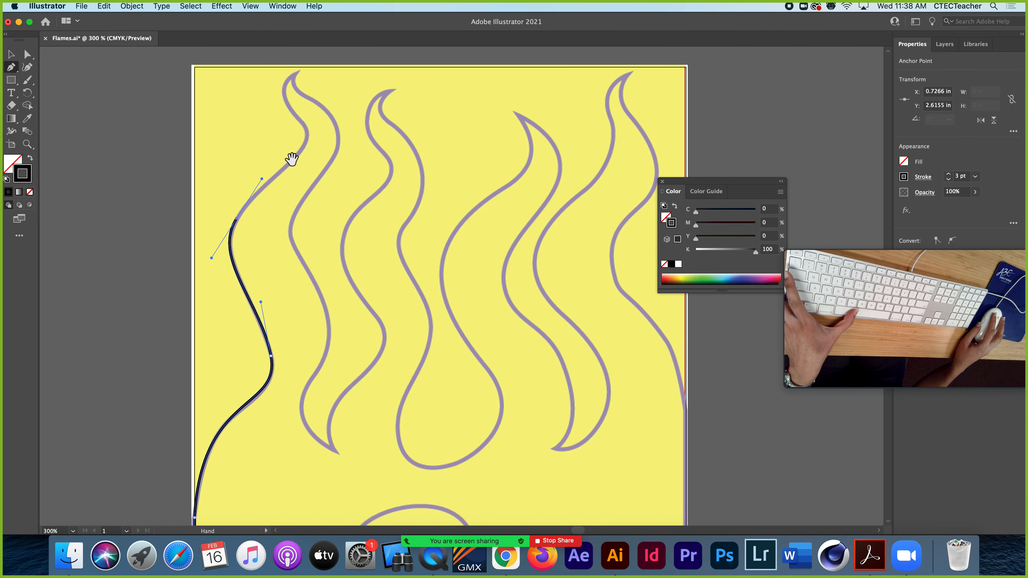
drag(292, 159, 267, 266)
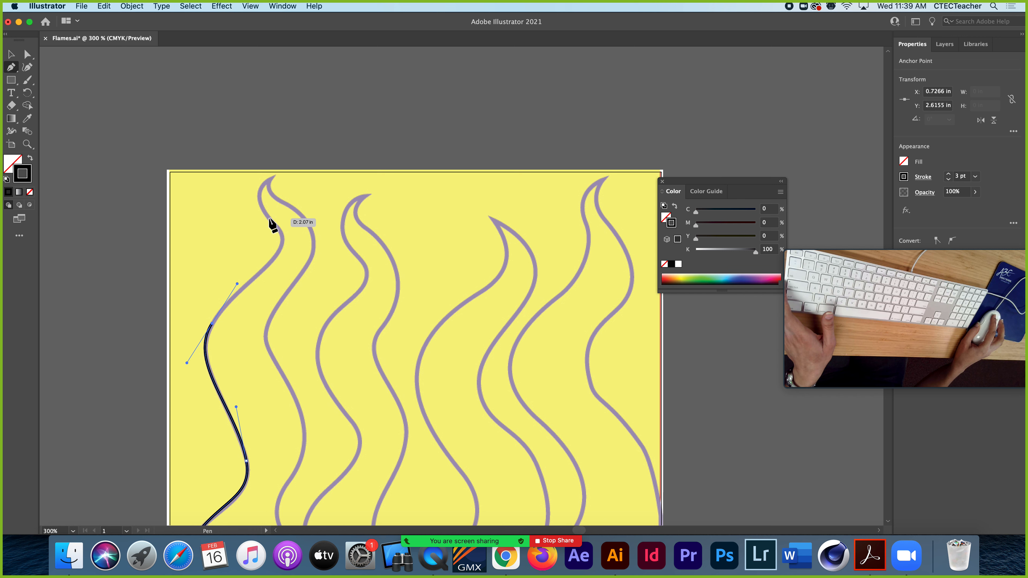
drag(269, 219, 252, 200)
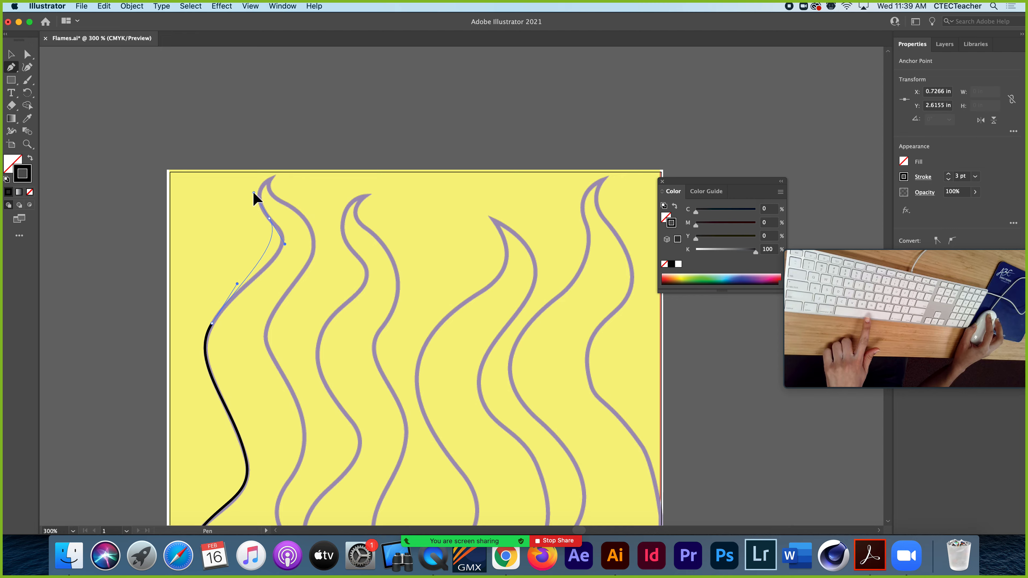
mouse_move(254, 194)
mouse_down()
mouse_move(234, 181)
mouse_move(260, 195)
mouse_move(245, 176)
mouse_move(257, 196)
mouse_move(229, 190)
mouse_up()
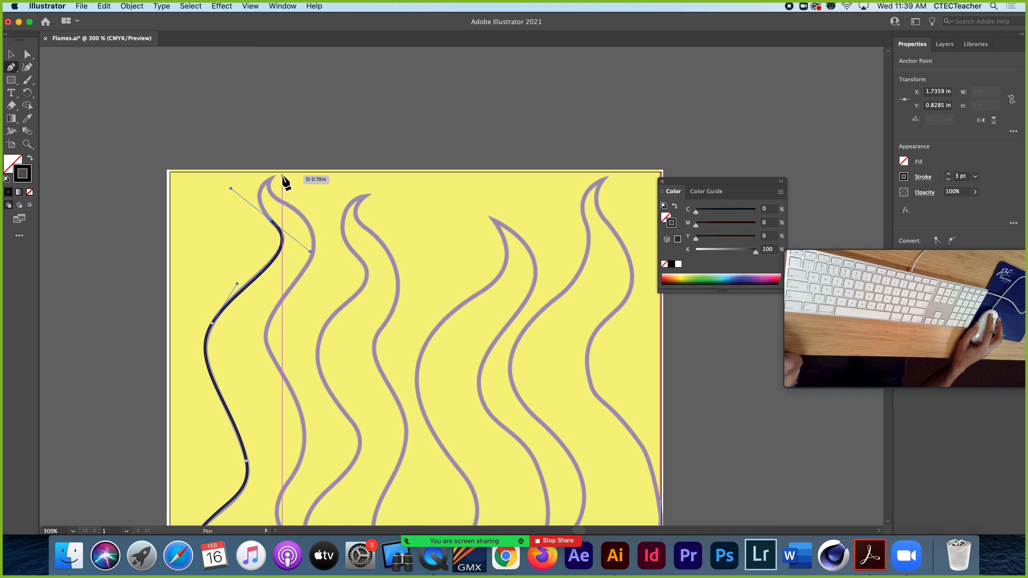
Turn on the rubber band preview for the Pen Tool in the Selection & Anchor Display preferences
click(61, 6)
mouse_move(68, 35)
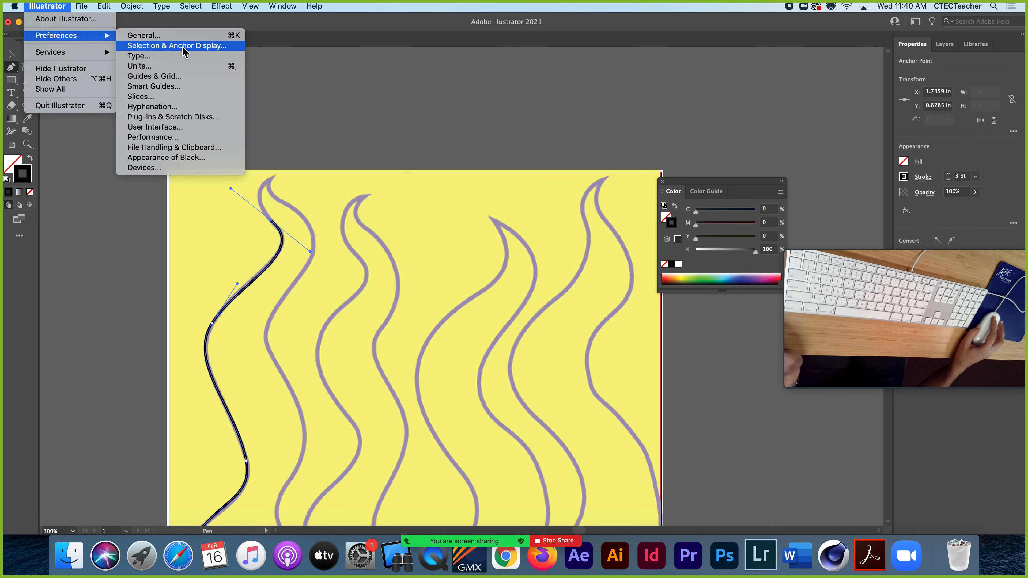
click(148, 47)
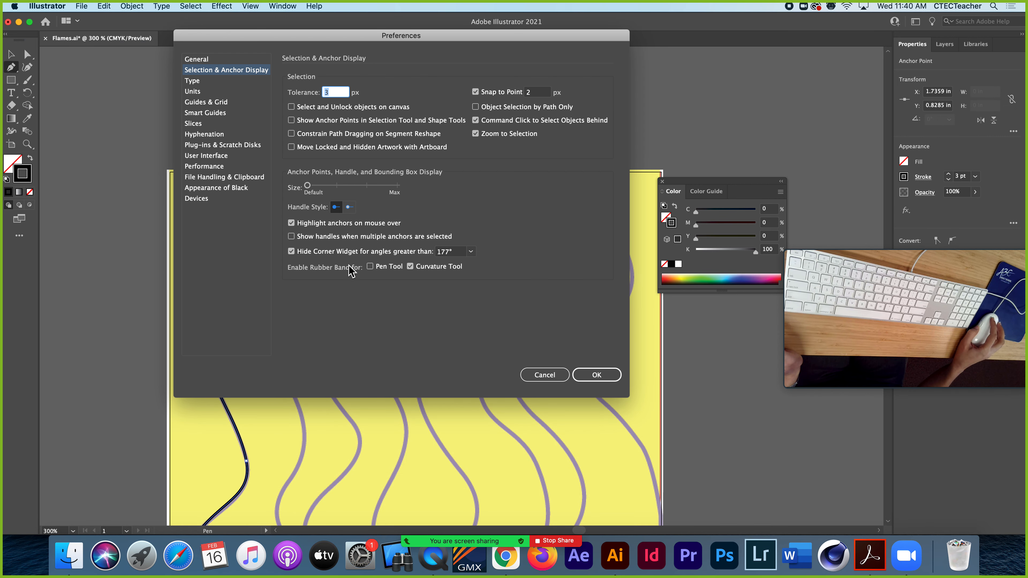
click(370, 267)
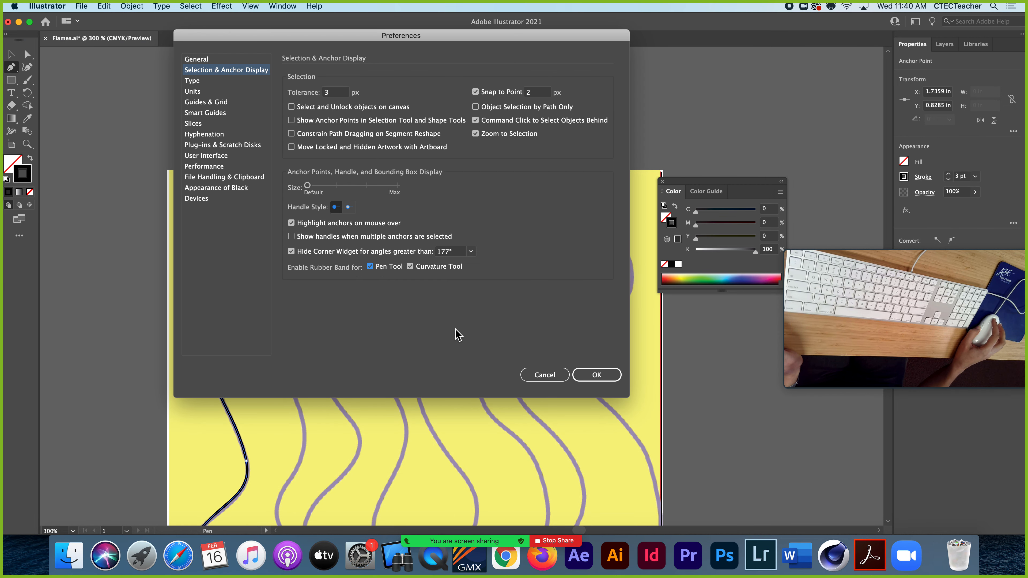
click(593, 375)
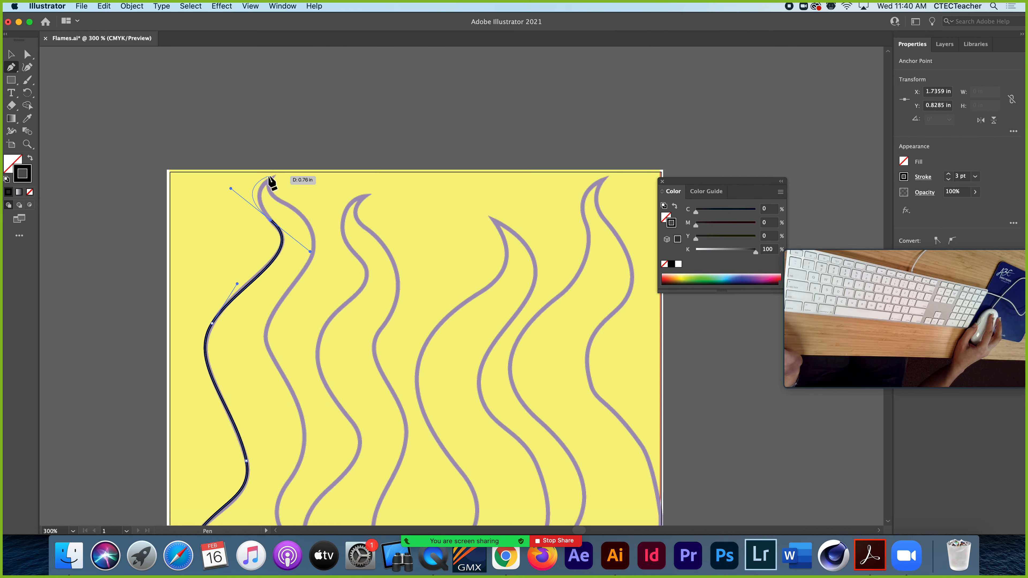
Draw a curved segment to the leftmost flame's tip, make the tip a corner, and adjust the handles to follow the template
key(super+equal)
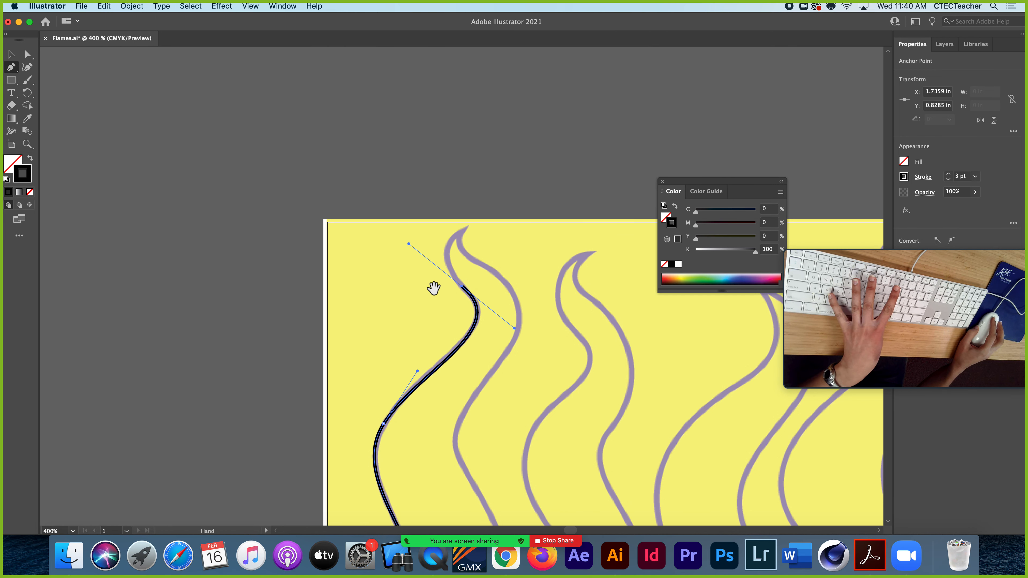
drag(432, 287, 294, 223)
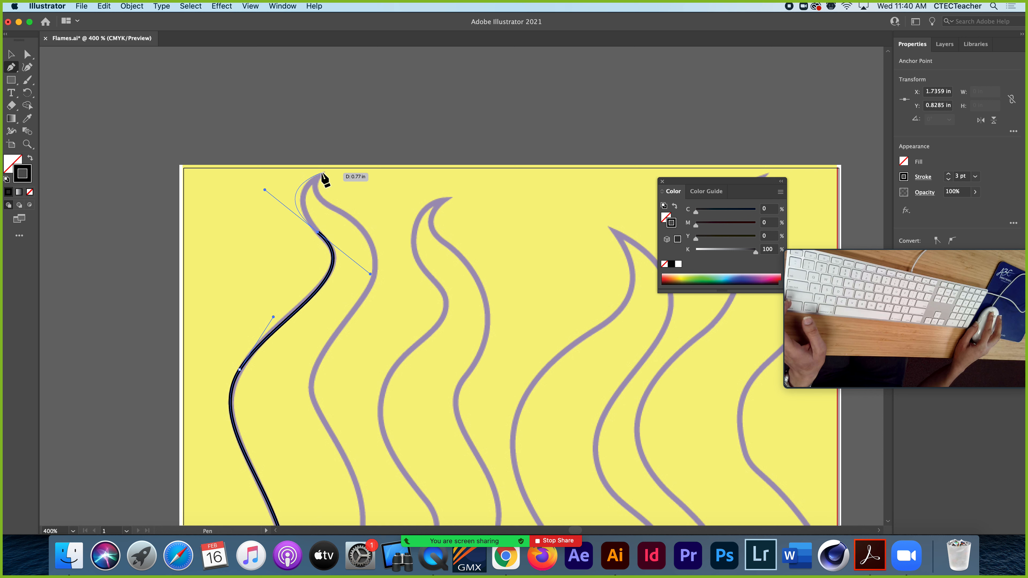
click(321, 173)
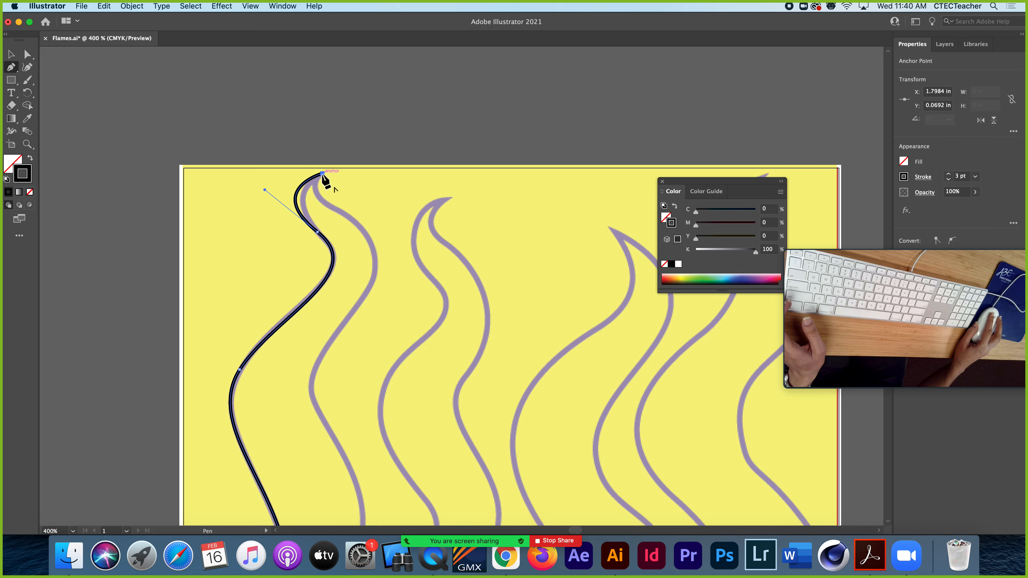
drag(320, 175, 308, 201)
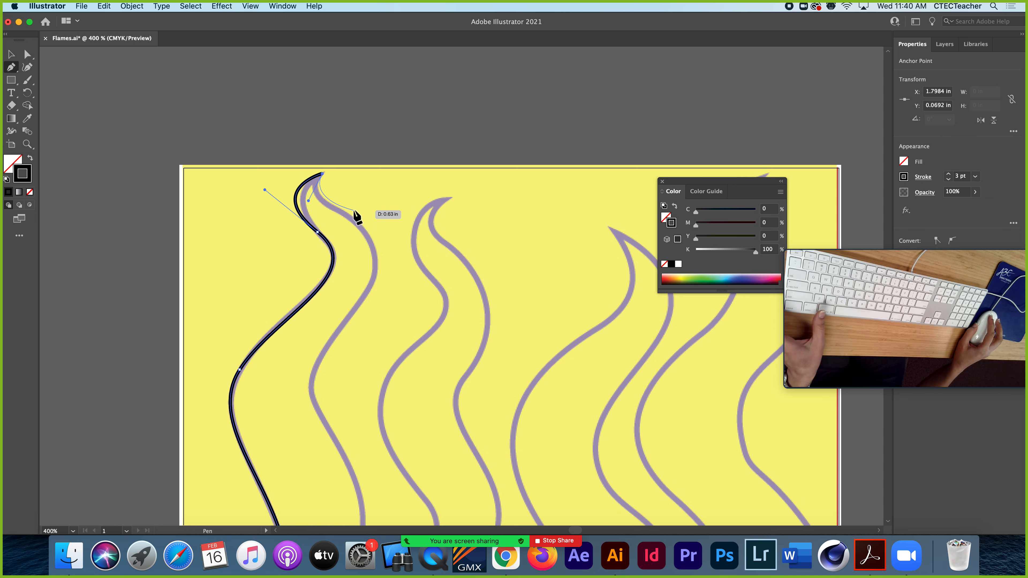
key(super)
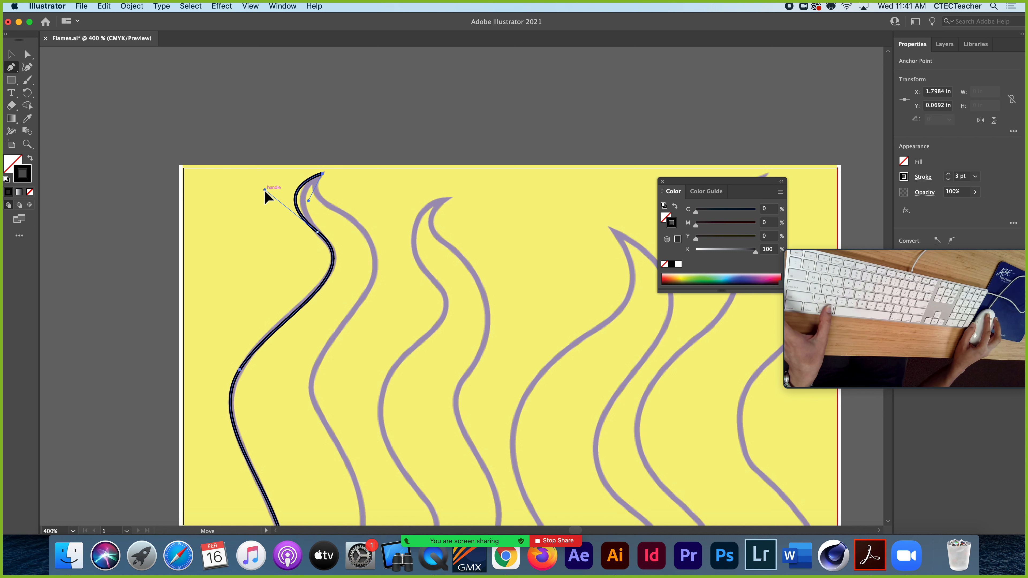
mouse_move(265, 189)
mouse_down()
mouse_move(280, 203)
mouse_move(282, 191)
mouse_up()
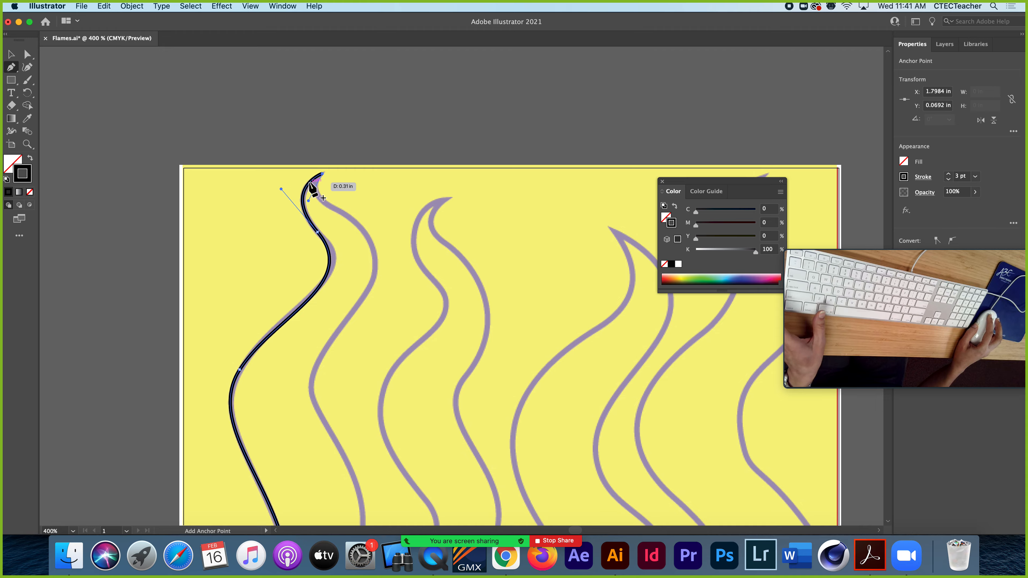
Draw a curved segment from the leftmost flame's tip down to its right side's upper bend and refit it with the tip's handle
mouse_move(313, 189)
mouse_down()
mouse_move(329, 221)
mouse_move(376, 259)
mouse_move(315, 189)
mouse_move(374, 256)
mouse_up()
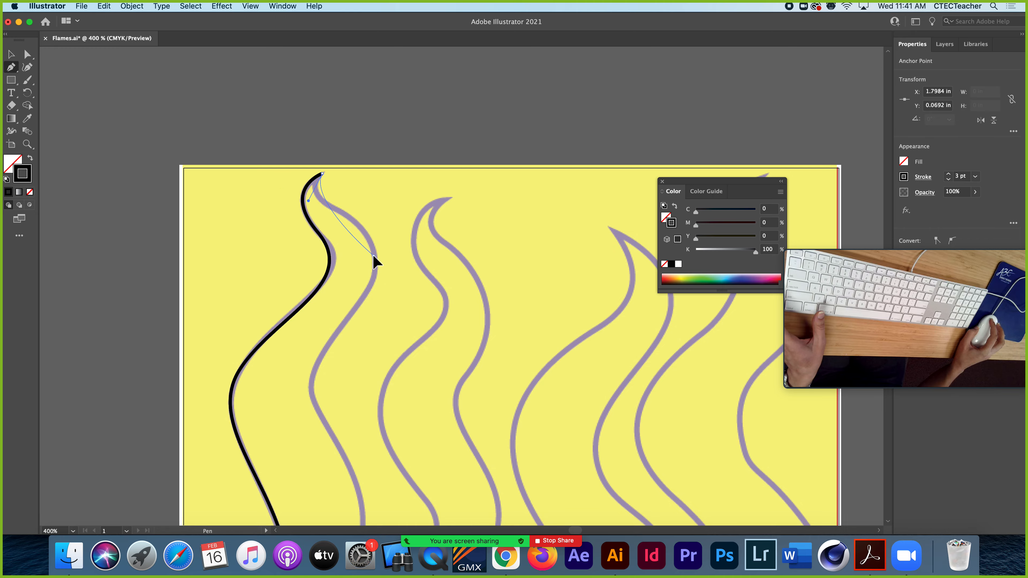
drag(369, 300, 374, 301)
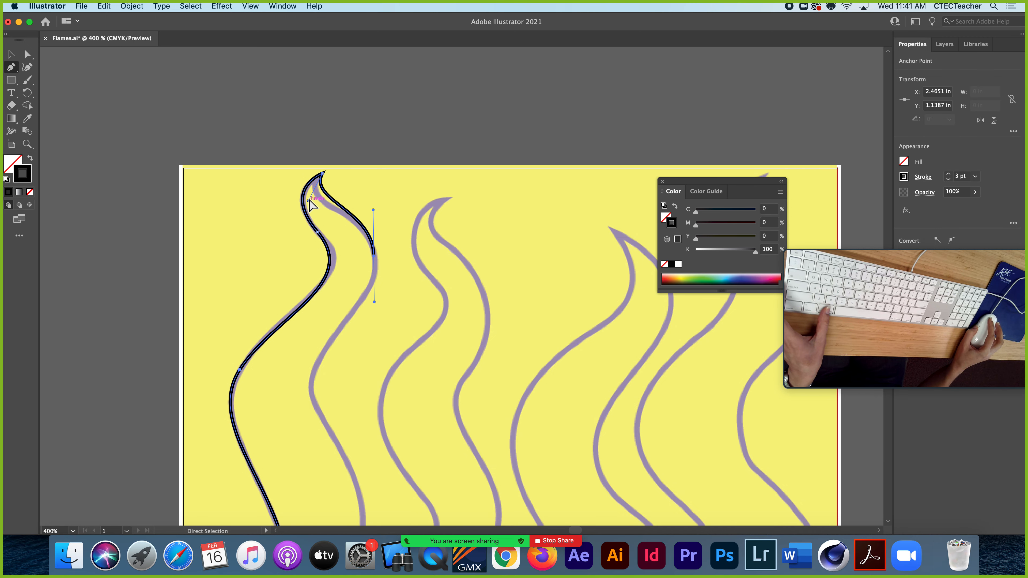
drag(307, 203, 293, 206)
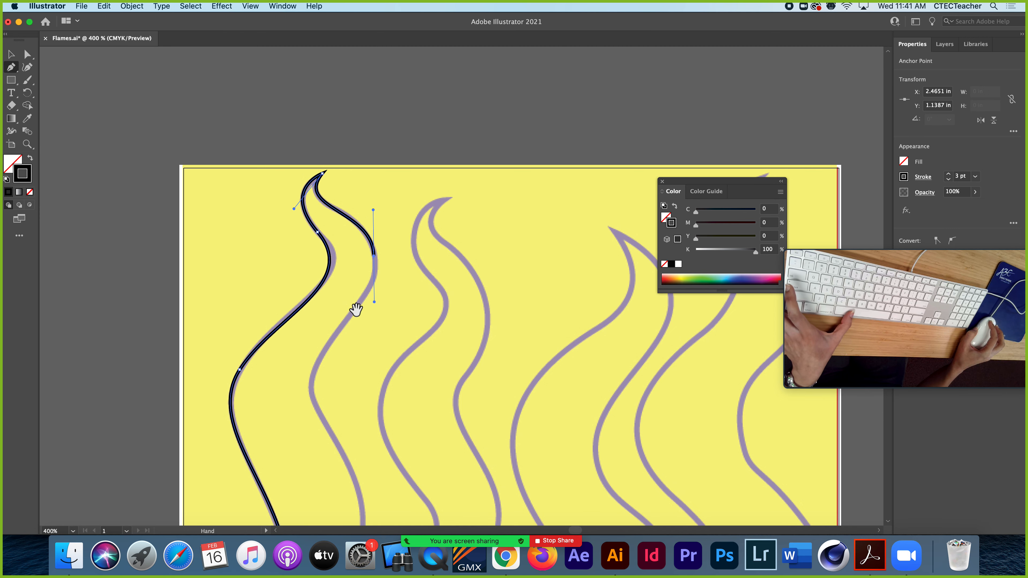
Trace the rest of the leftmost flame's right side downward with two curved segments, ending just below its lower bend
drag(356, 306, 344, 174)
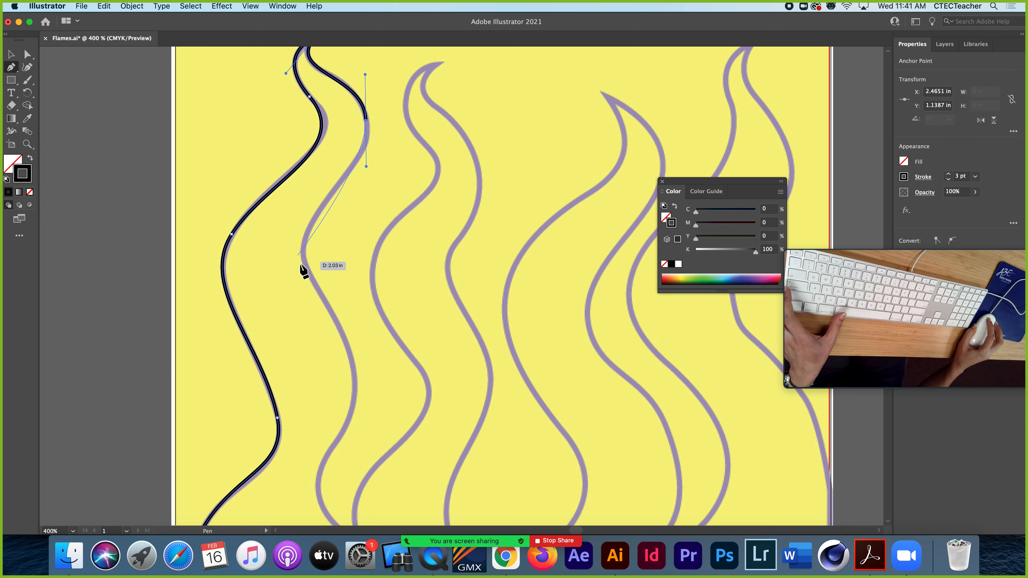
drag(307, 266, 324, 307)
scroll(316, 291, down, 10)
scroll(315, 291, right, 3)
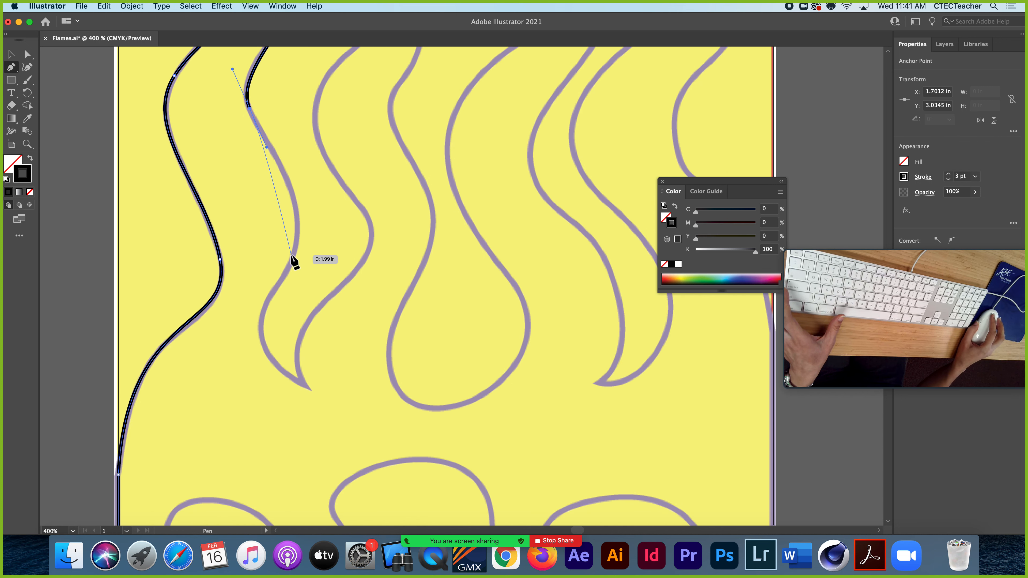
drag(292, 258, 268, 317)
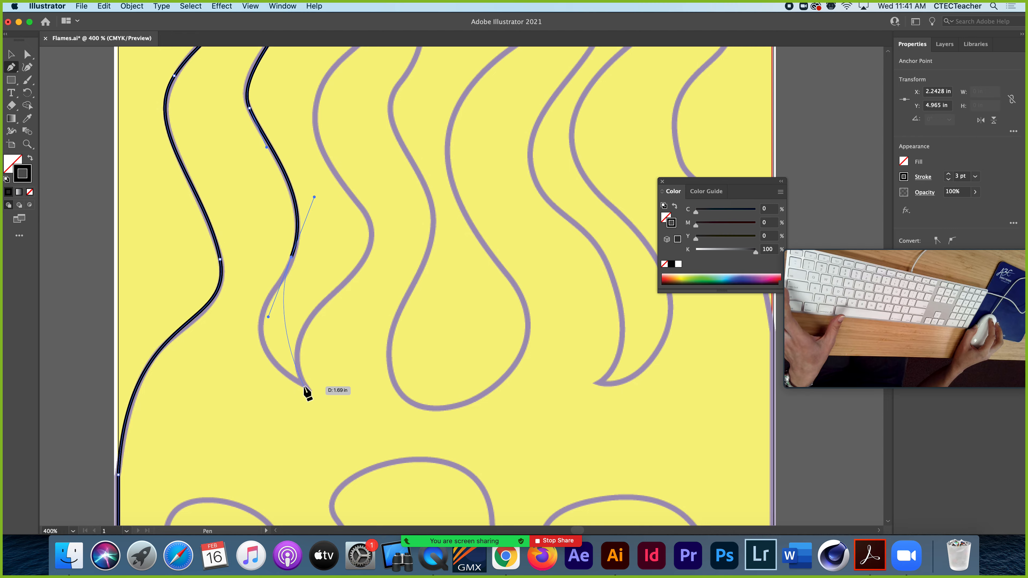
Draw a curved segment to the pointed valley between the first two flames and redirect its outgoing handle upward to make a corner
drag(305, 385, 381, 440)
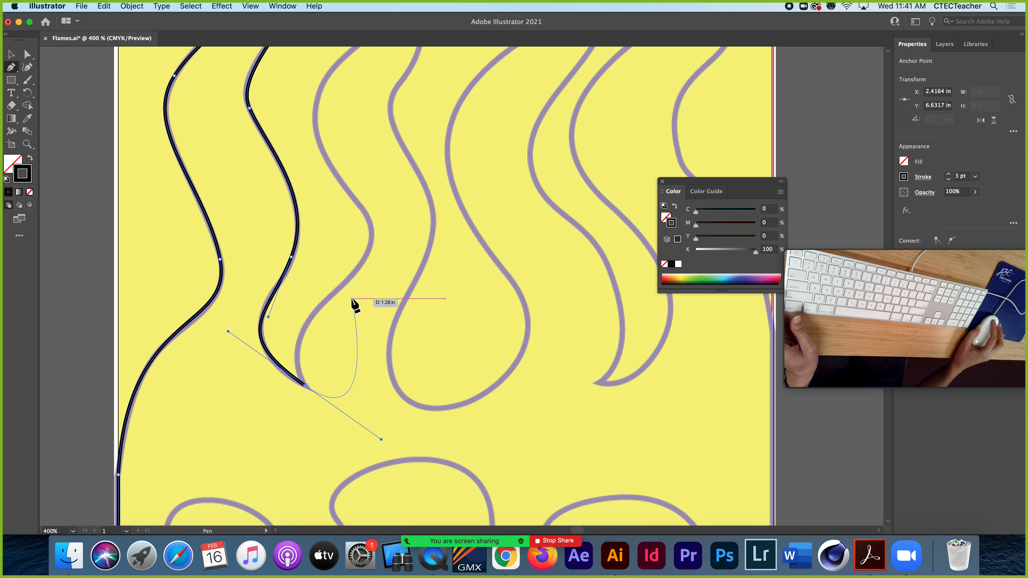
key(alt)
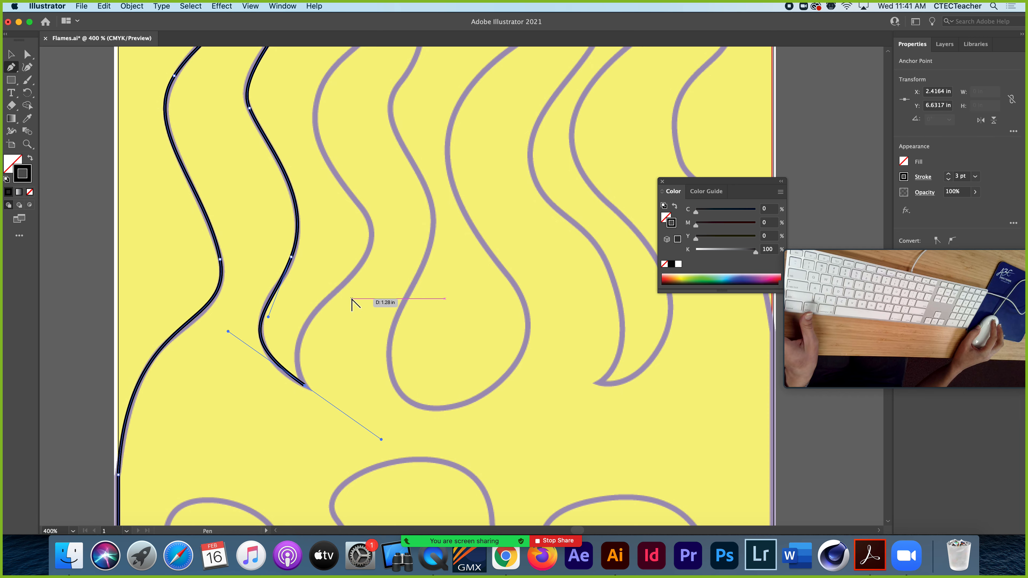
drag(381, 439, 283, 334)
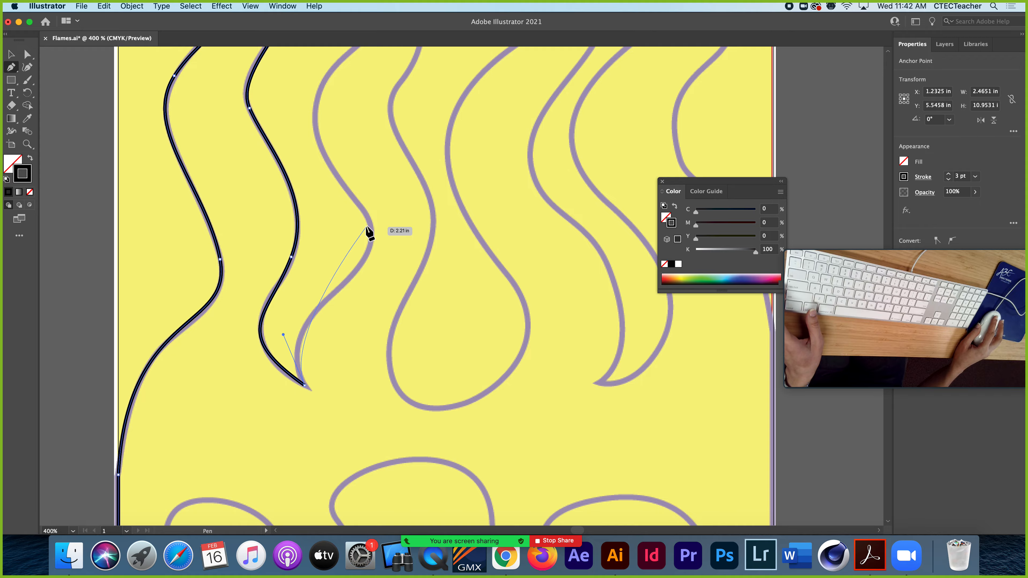
Trace the second flame's left side with curved segments from the valley up to its tip, making the tip a corner
drag(369, 226, 355, 176)
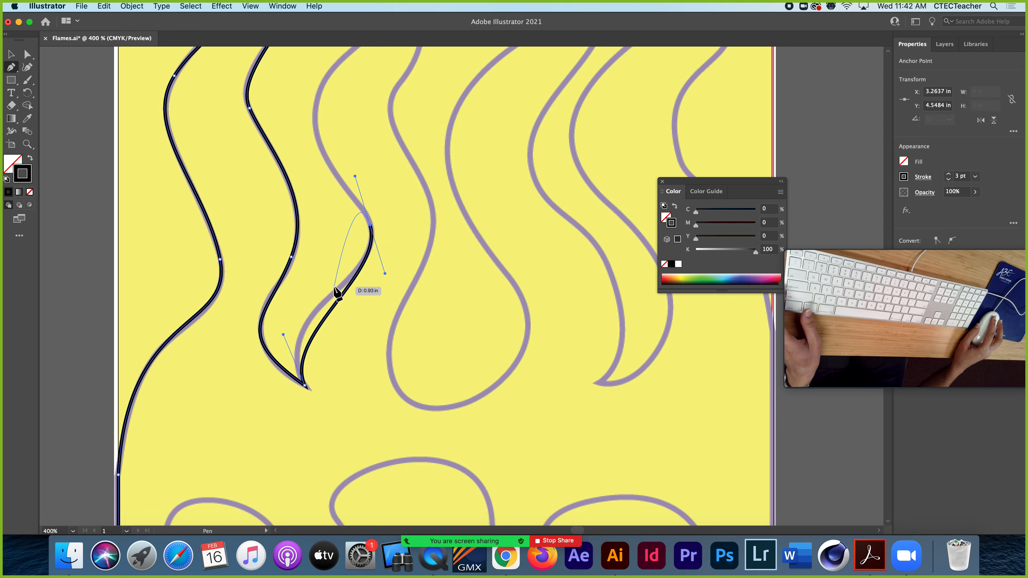
drag(283, 335, 266, 307)
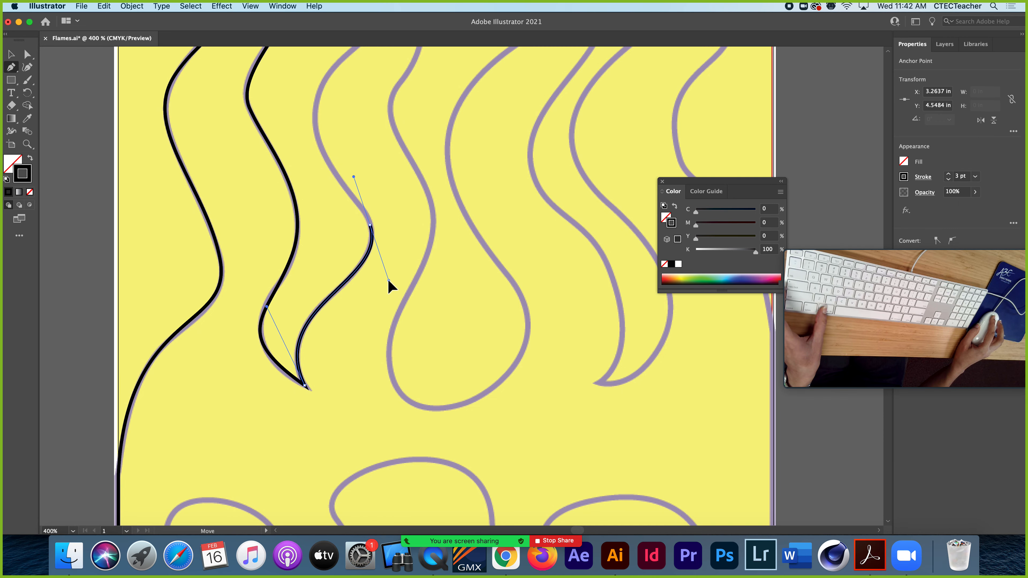
drag(328, 152, 259, 294)
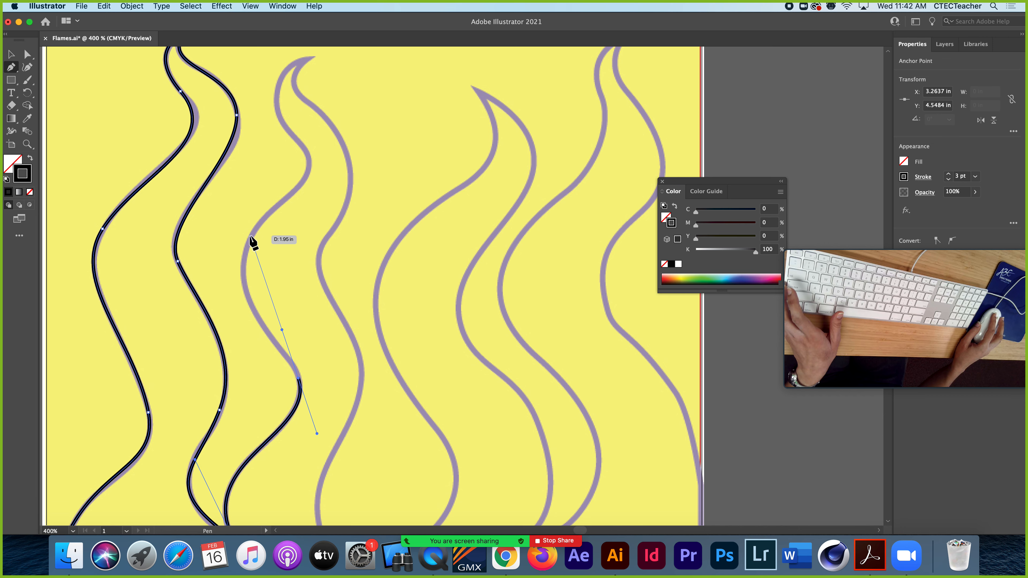
mouse_move(249, 236)
mouse_down()
mouse_move(275, 179)
mouse_move(264, 270)
mouse_move(275, 268)
mouse_move(247, 223)
mouse_move(255, 210)
mouse_up()
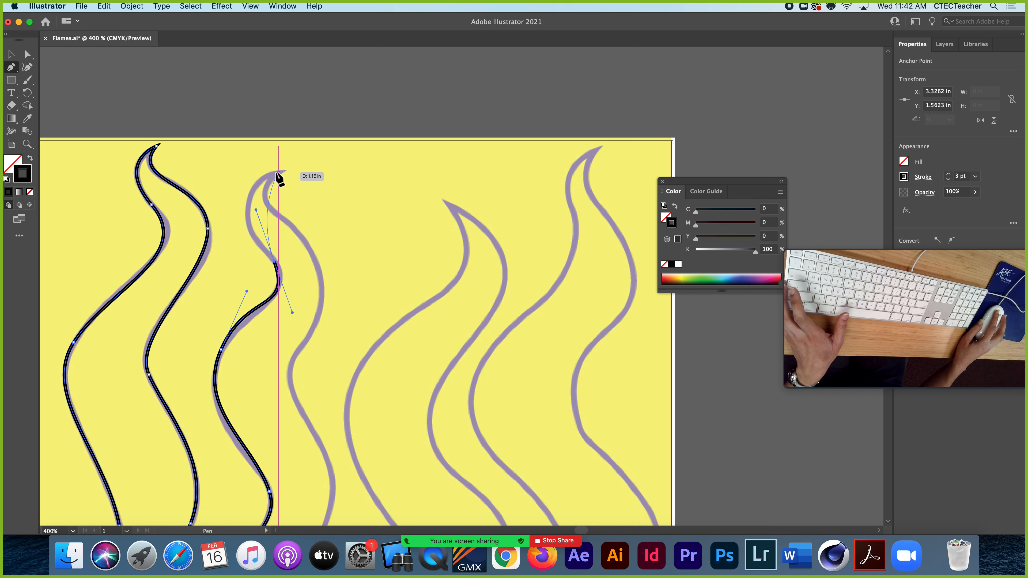
drag(275, 173, 320, 186)
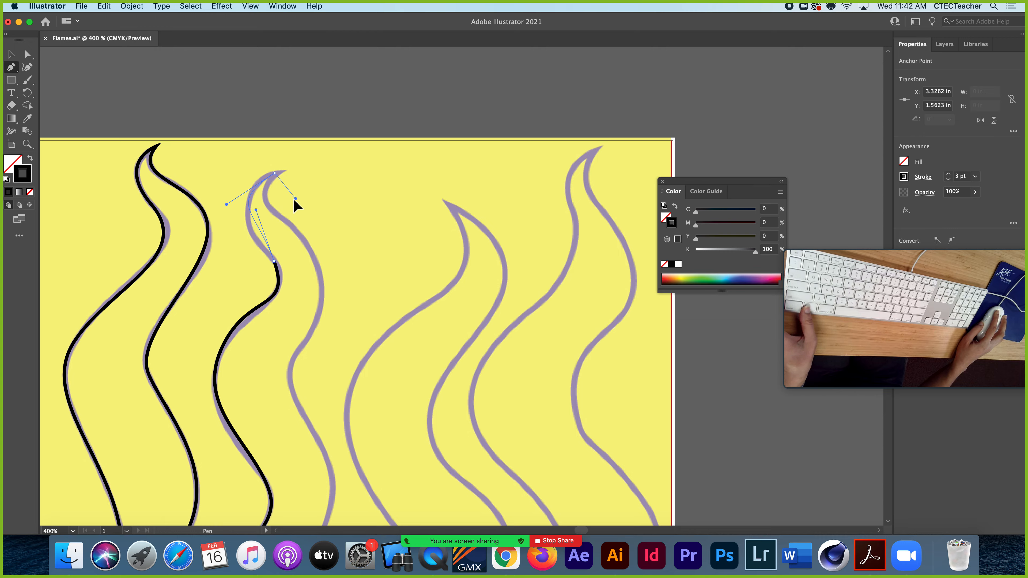
Reposition the anchors and direction handles on the second flame's left side so that the path follows the template outline
drag(258, 200, 268, 255)
drag(304, 292, 257, 308)
drag(221, 351, 228, 344)
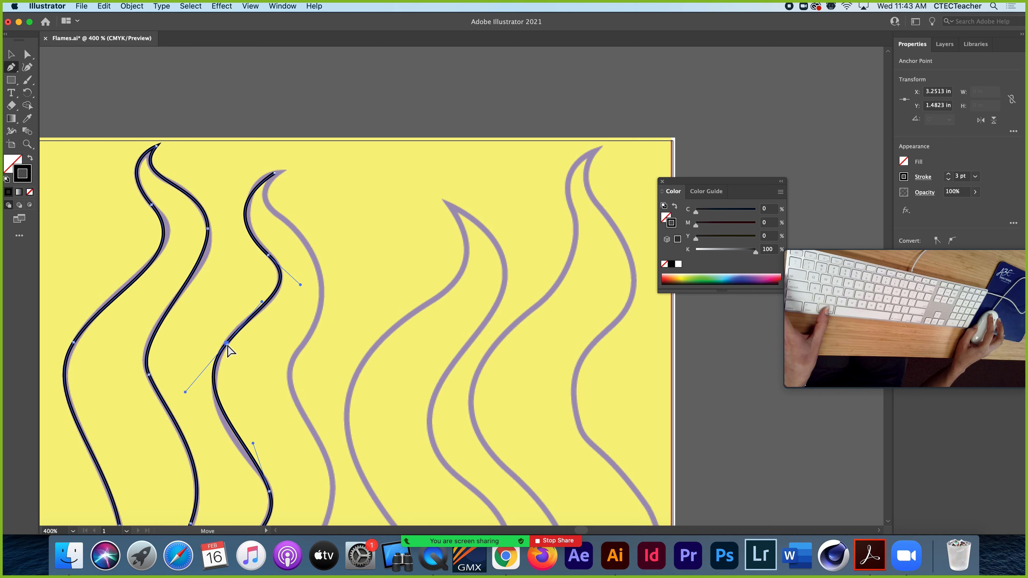
drag(184, 392, 185, 413)
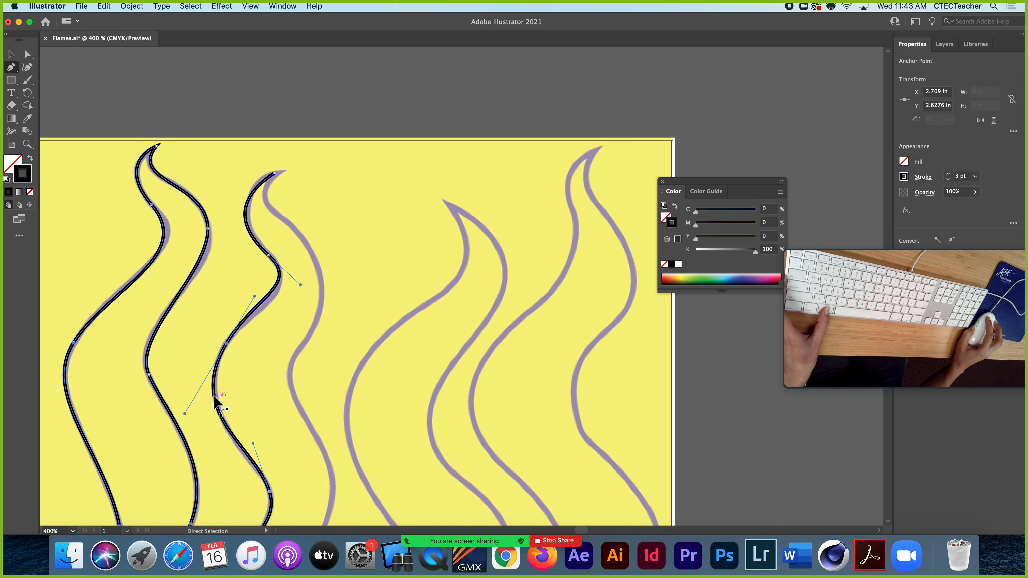
drag(216, 399, 214, 397)
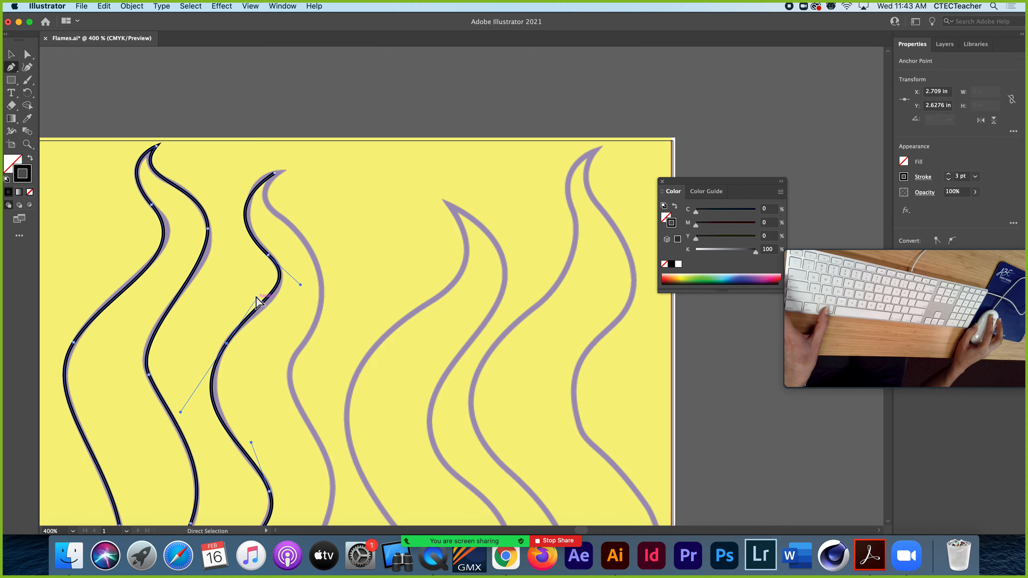
drag(258, 298, 258, 304)
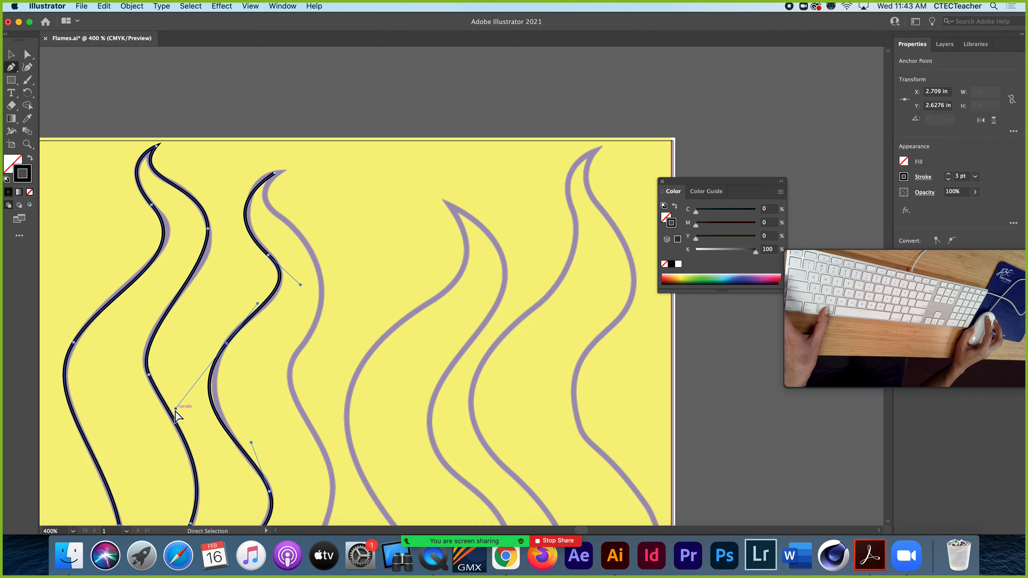
drag(175, 409, 184, 400)
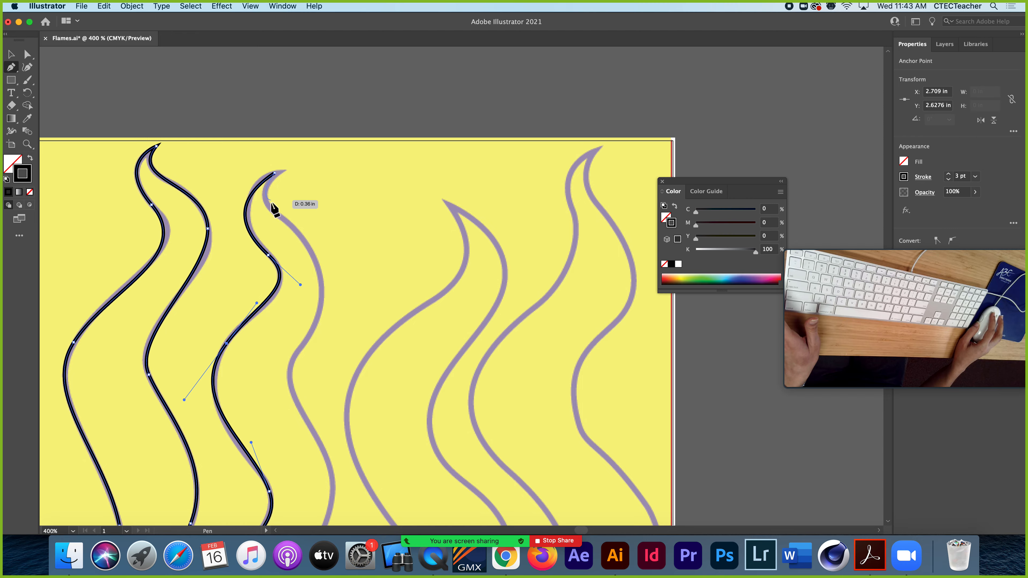
Trace the second flame's right side downward with two curved segments from its tip and refine the direction handle near the tip
mouse_move(317, 272)
mouse_down()
mouse_move(346, 307)
mouse_move(345, 340)
mouse_up()
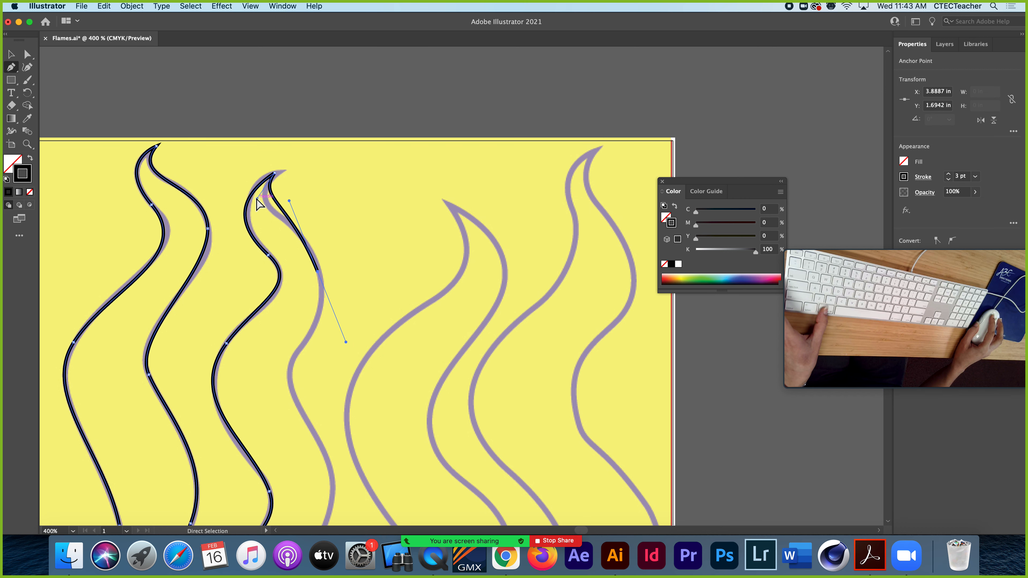
drag(259, 205, 245, 219)
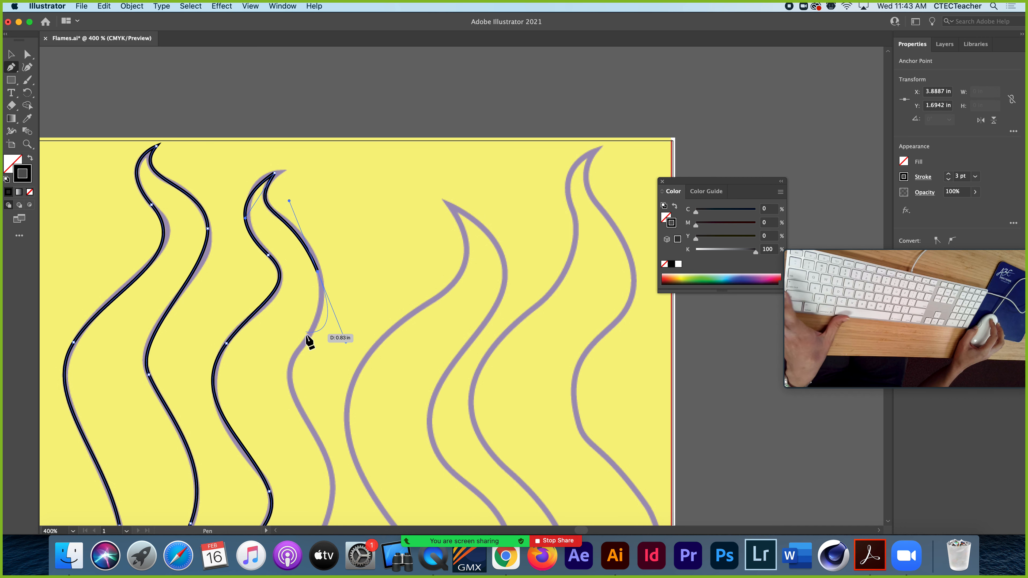
drag(306, 336, 297, 220)
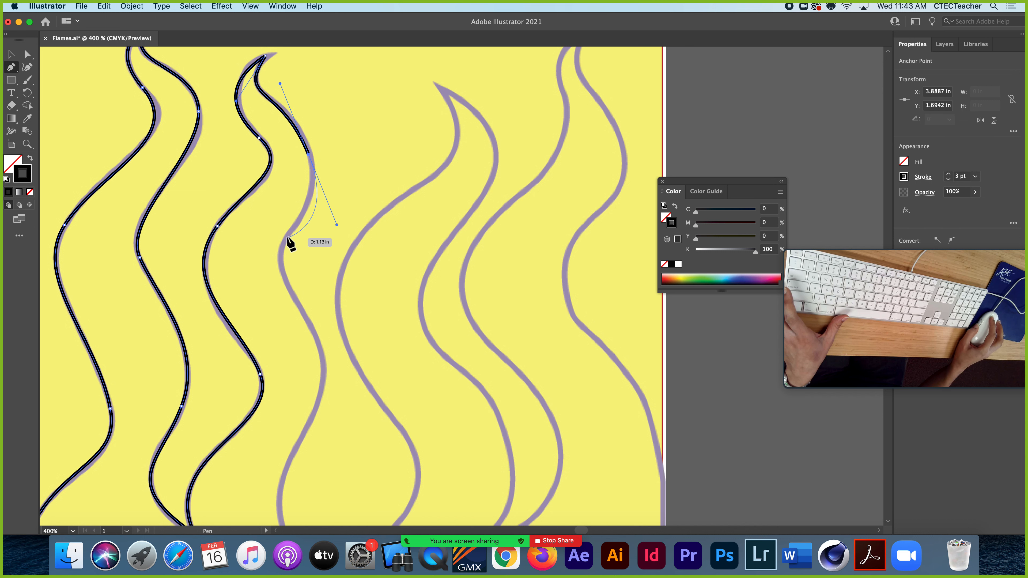
drag(286, 279, 303, 308)
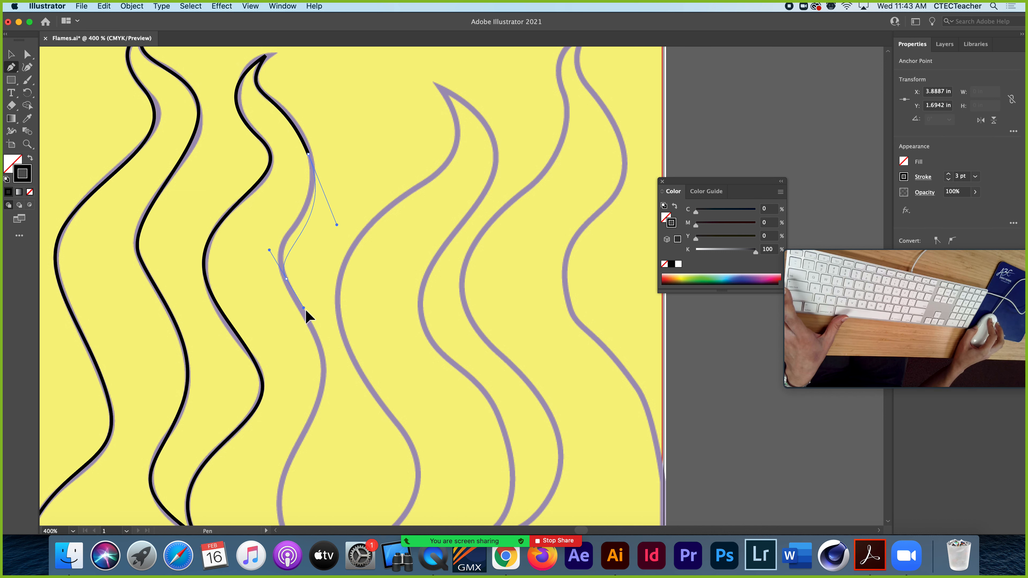
click(314, 333)
Continue the path with curved segments down the second flame's lower right side to the bottom of the rounded valley
scroll(308, 283, down, 5)
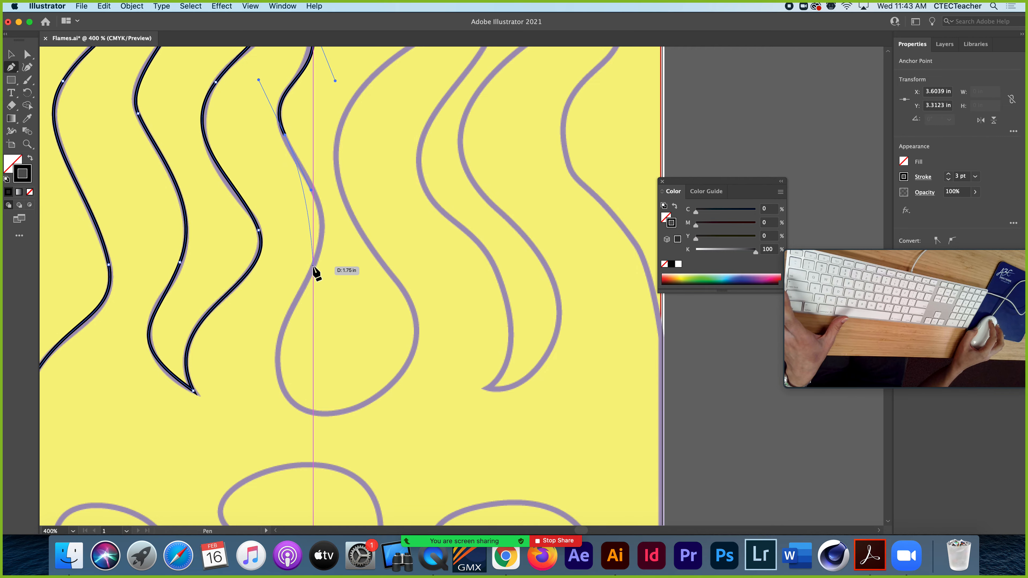
drag(313, 267, 253, 202)
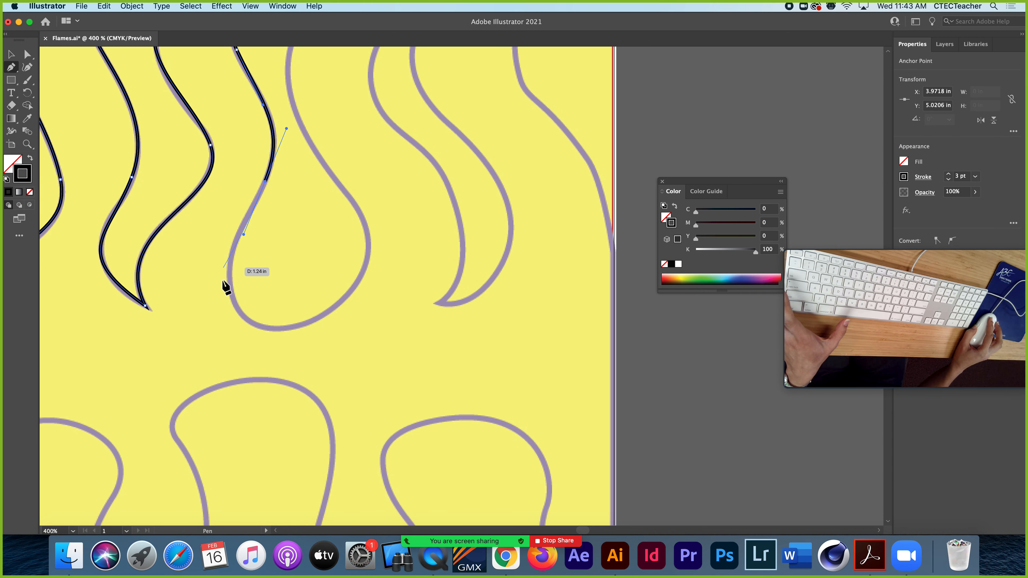
click(261, 324)
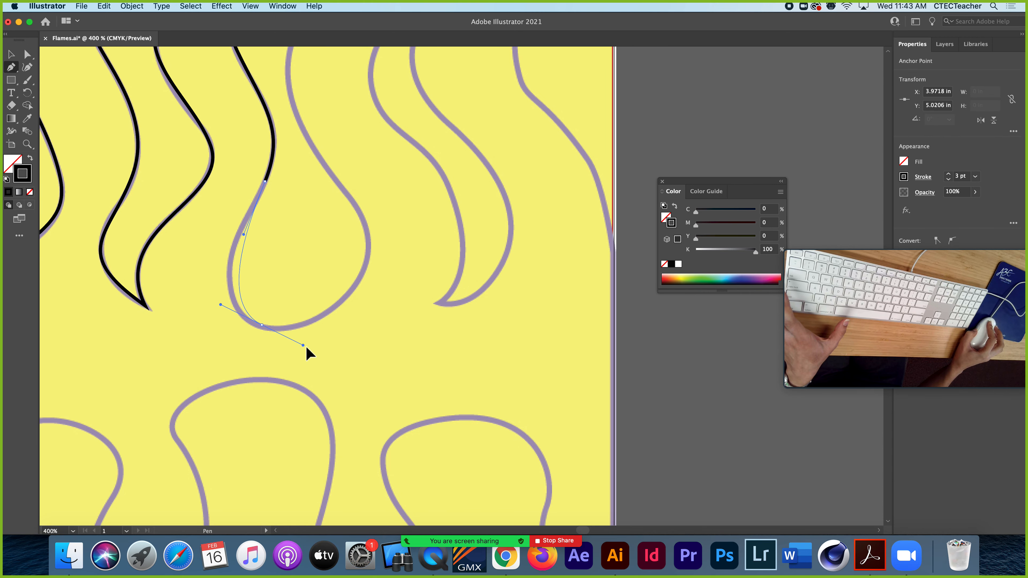
drag(328, 355, 327, 357)
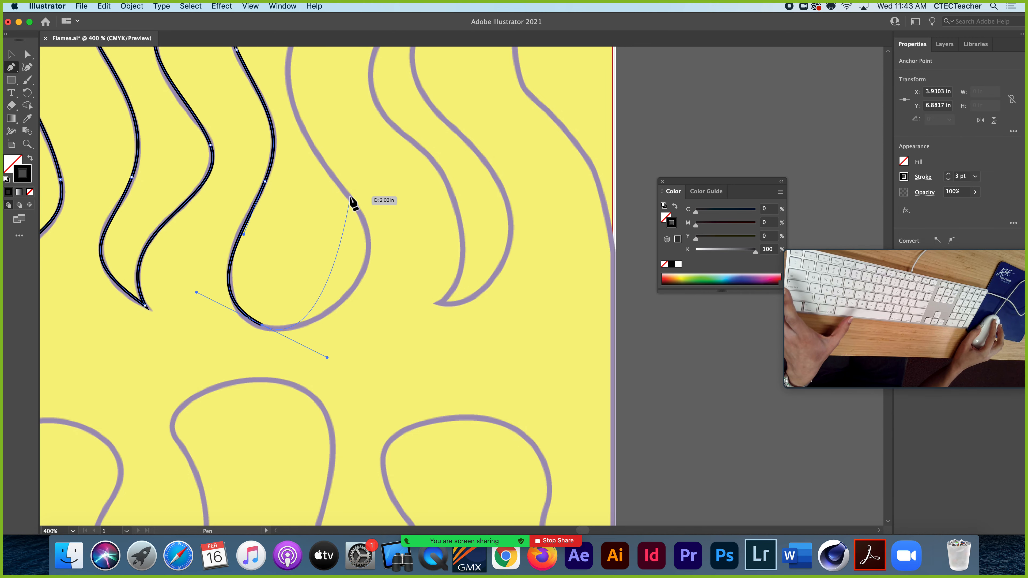
key(space)
drag(370, 198, 344, 315)
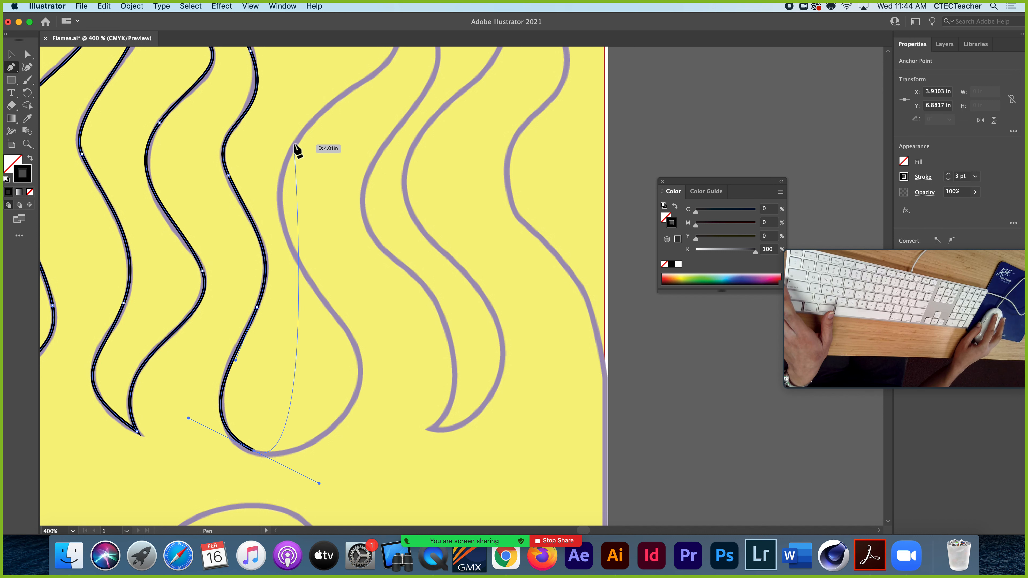
drag(295, 143, 989, 6)
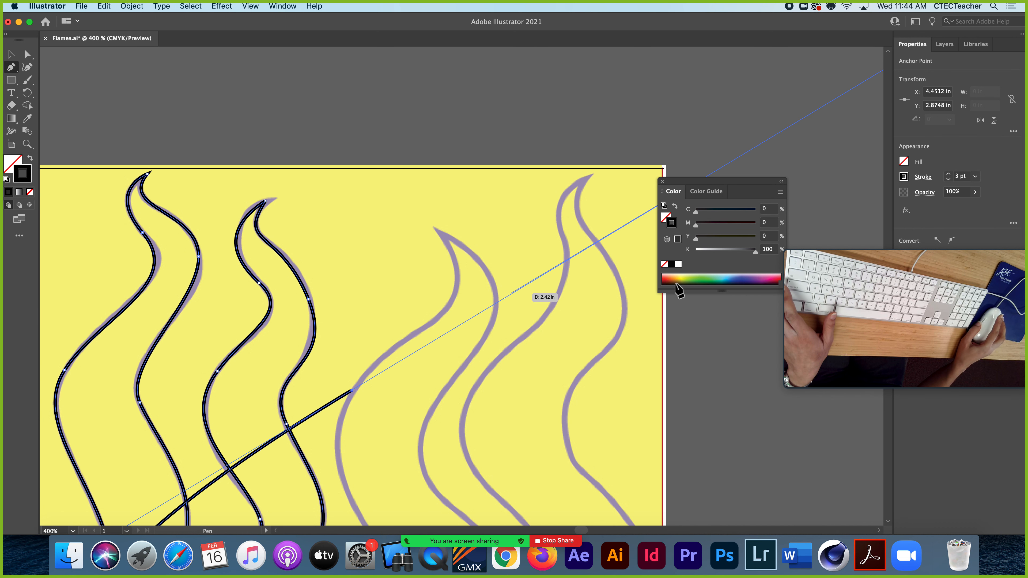
key(space)
drag(654, 287, 504, 178)
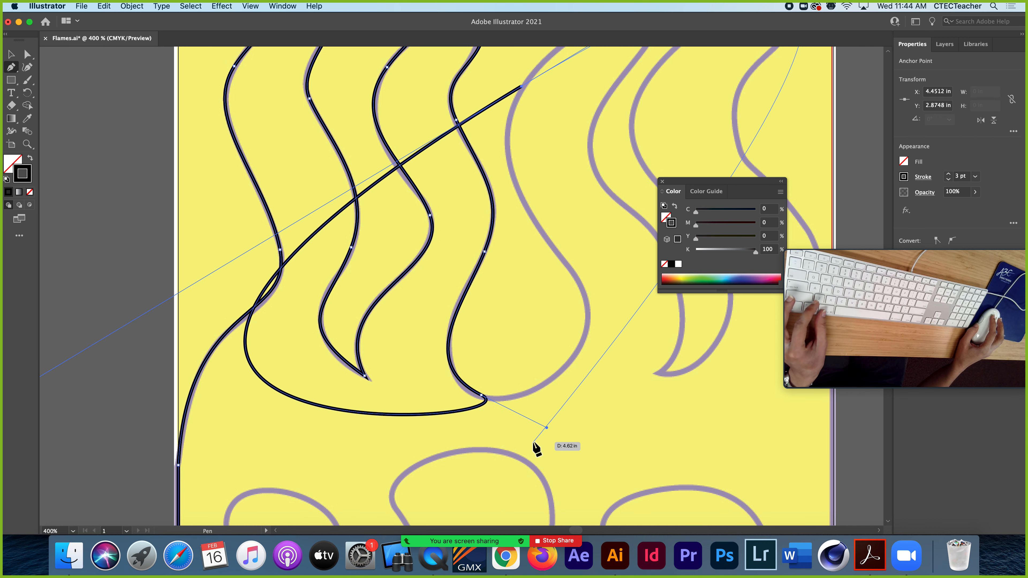
drag(513, 369, 383, 481)
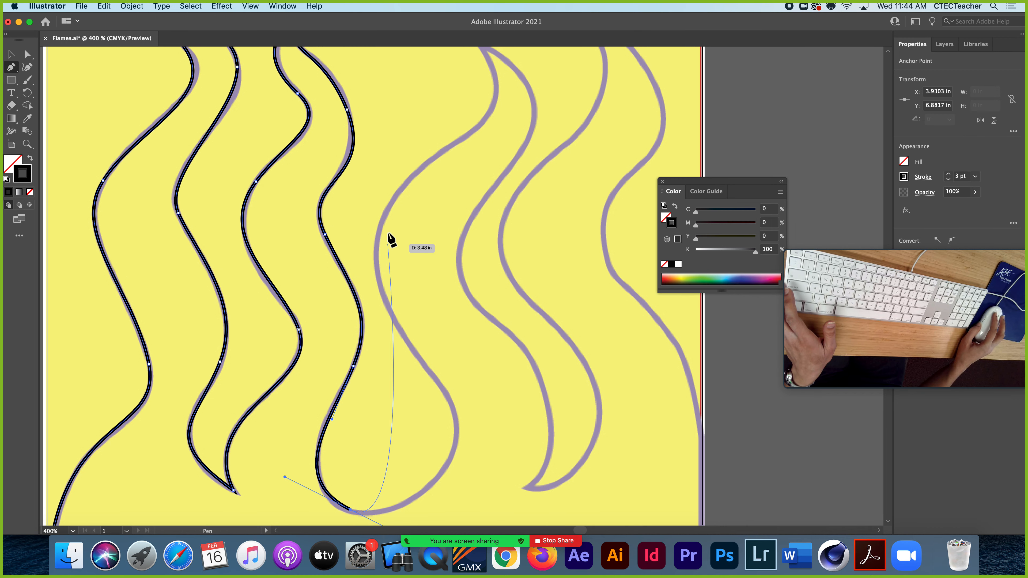
Draw a curved segment from the rounded valley to the third flame's left side, add an anchor midway and move it onto the template outline
click(384, 214)
drag(384, 209, 408, 174)
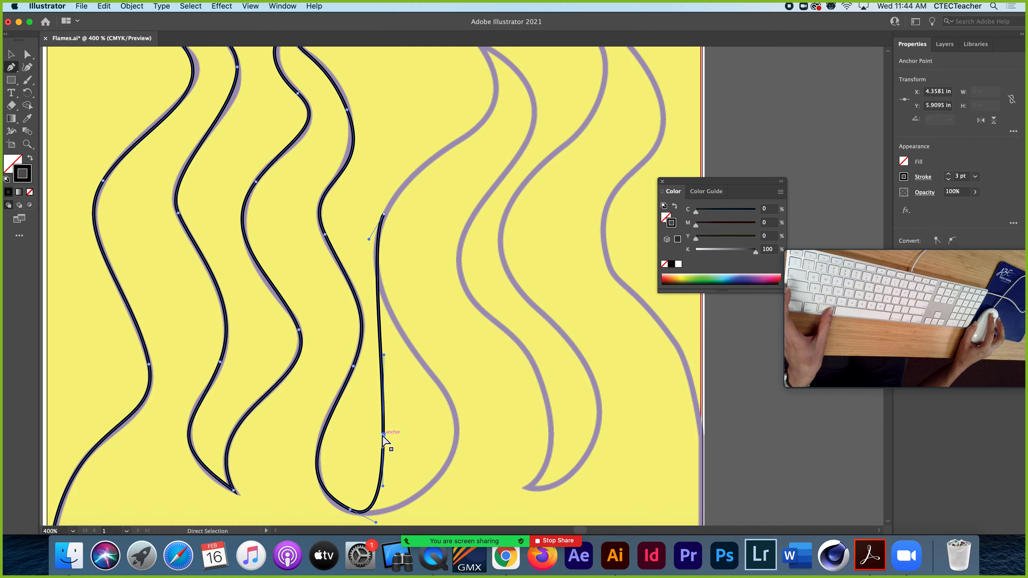
drag(384, 435, 456, 438)
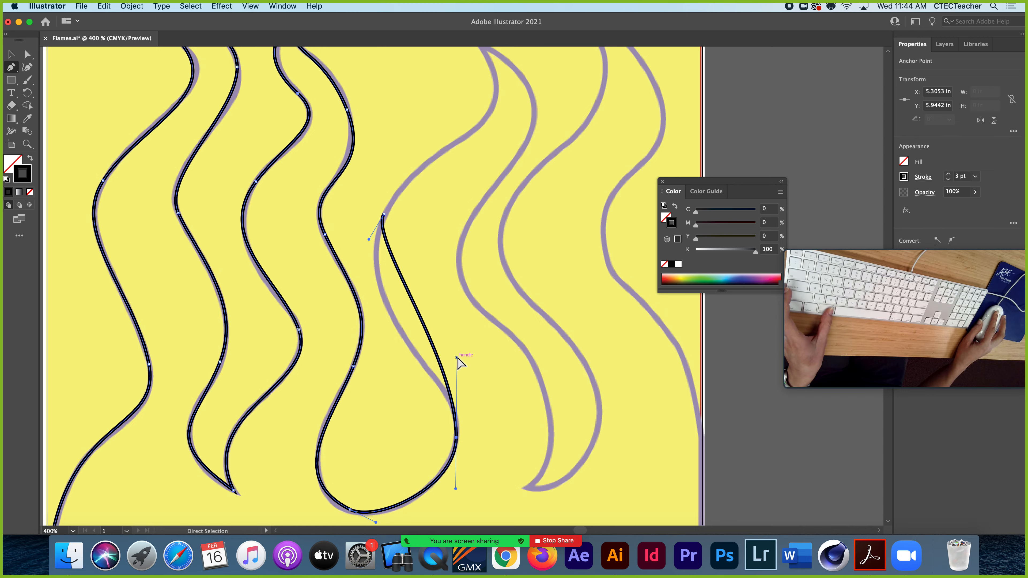
mouse_move(457, 358)
mouse_down()
mouse_move(397, 339)
mouse_move(445, 386)
mouse_move(457, 376)
mouse_up()
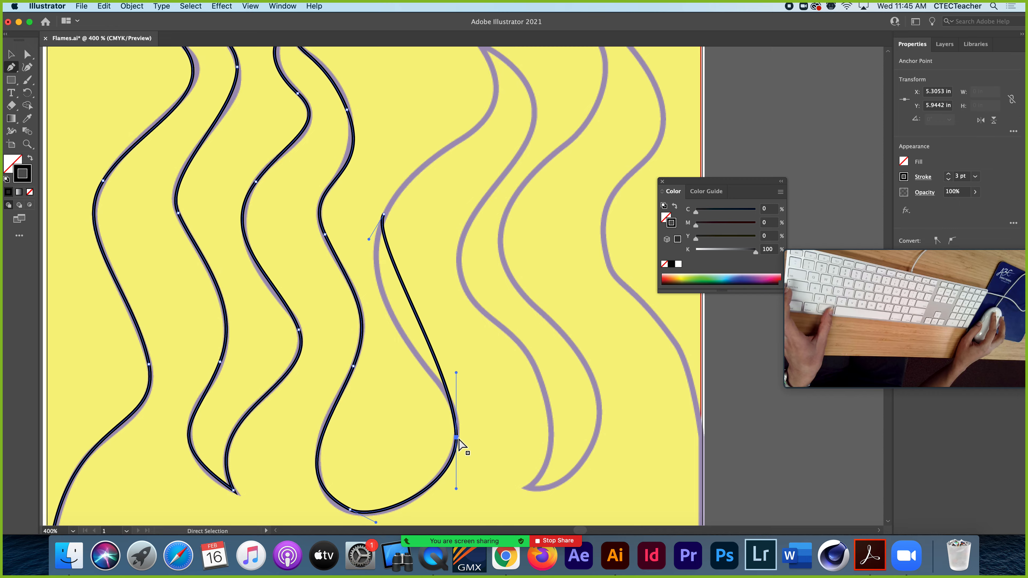
drag(456, 438, 451, 403)
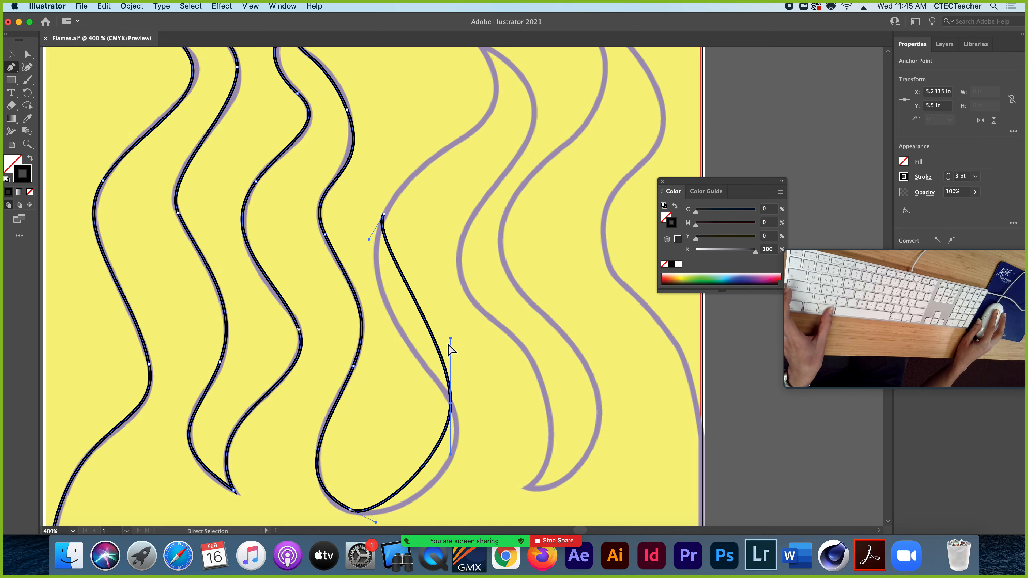
Adjust the direction handles and anchor around the rounded valley so the path follows the template outline
drag(451, 337, 366, 304)
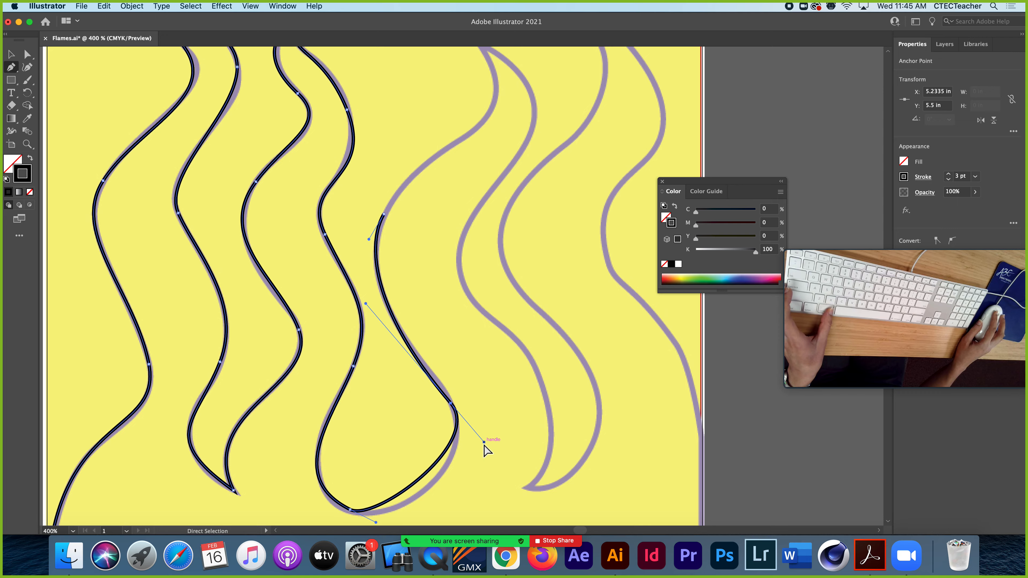
drag(484, 443, 497, 461)
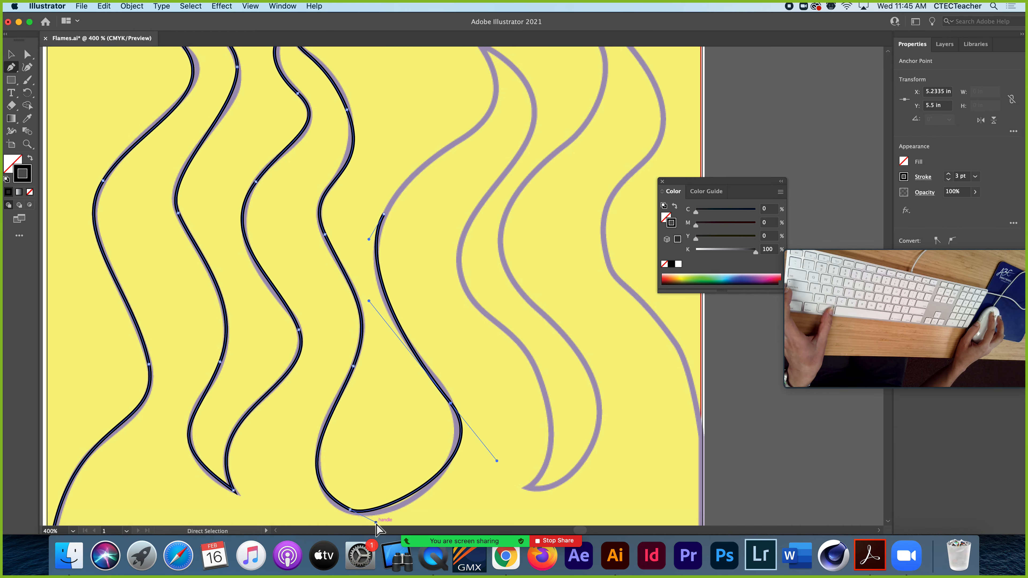
drag(377, 523, 391, 486)
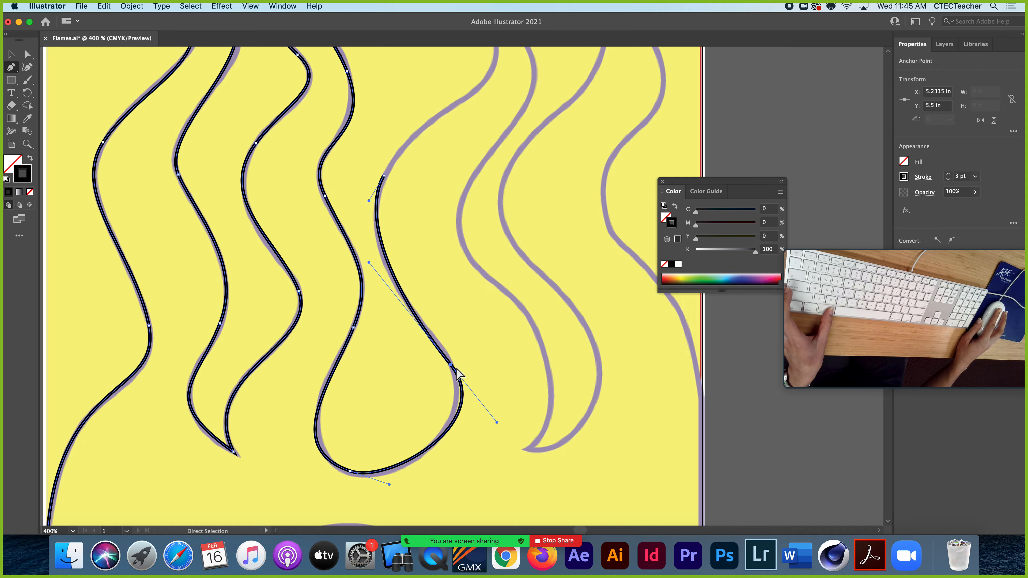
drag(450, 365, 446, 360)
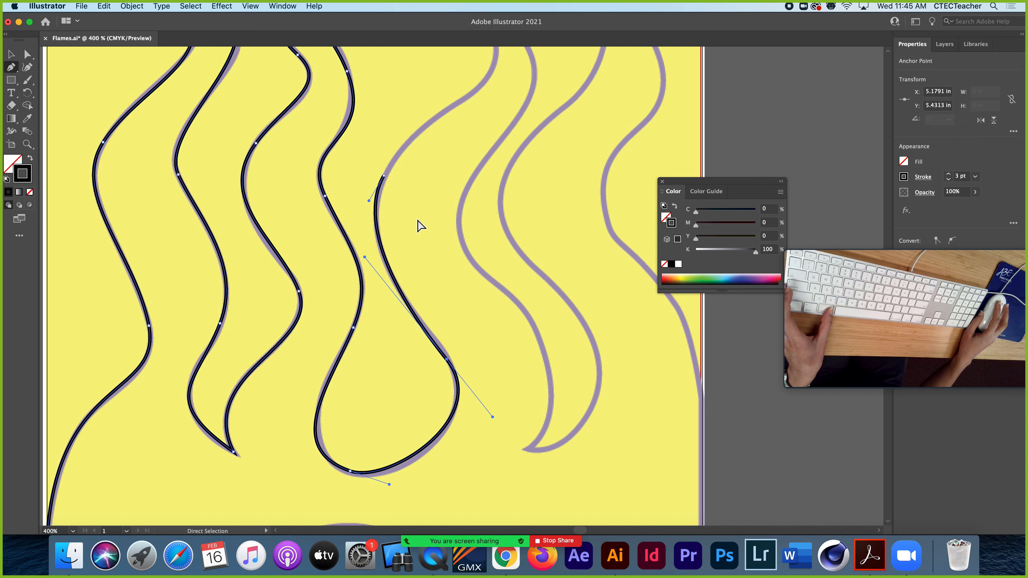
Draw a curved segment up to the third flame's tip and redirect its outgoing handle down the right side to make a corner
drag(404, 168, 332, 420)
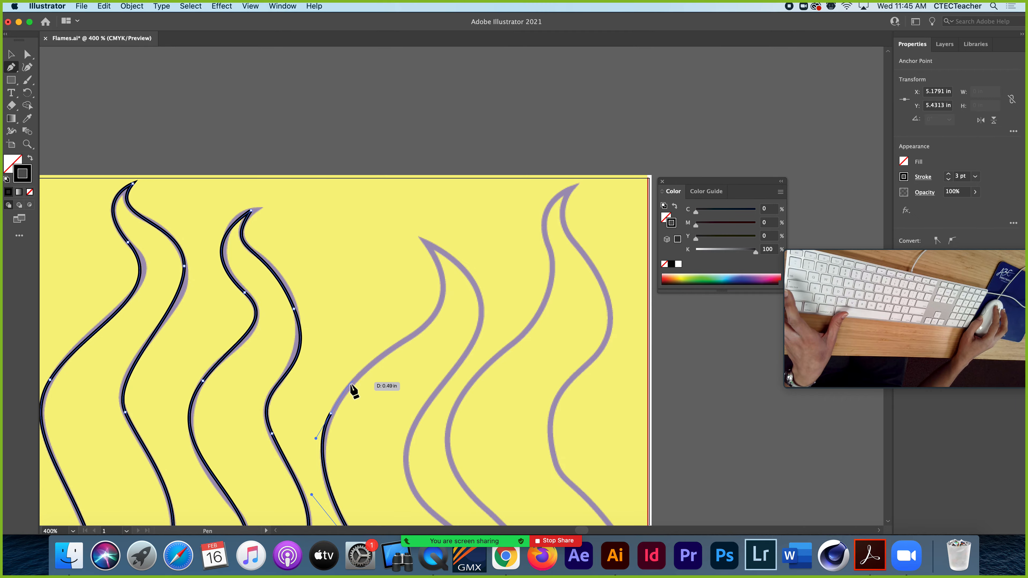
mouse_move(366, 374)
mouse_down()
mouse_move(445, 318)
mouse_move(427, 239)
mouse_move(460, 304)
mouse_move(379, 373)
mouse_up()
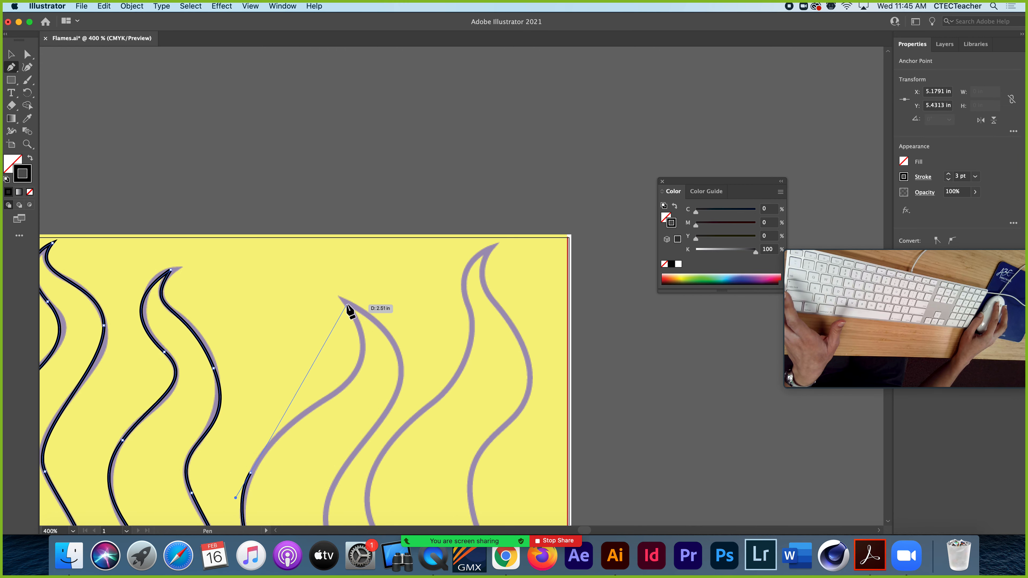
drag(348, 304, 335, 280)
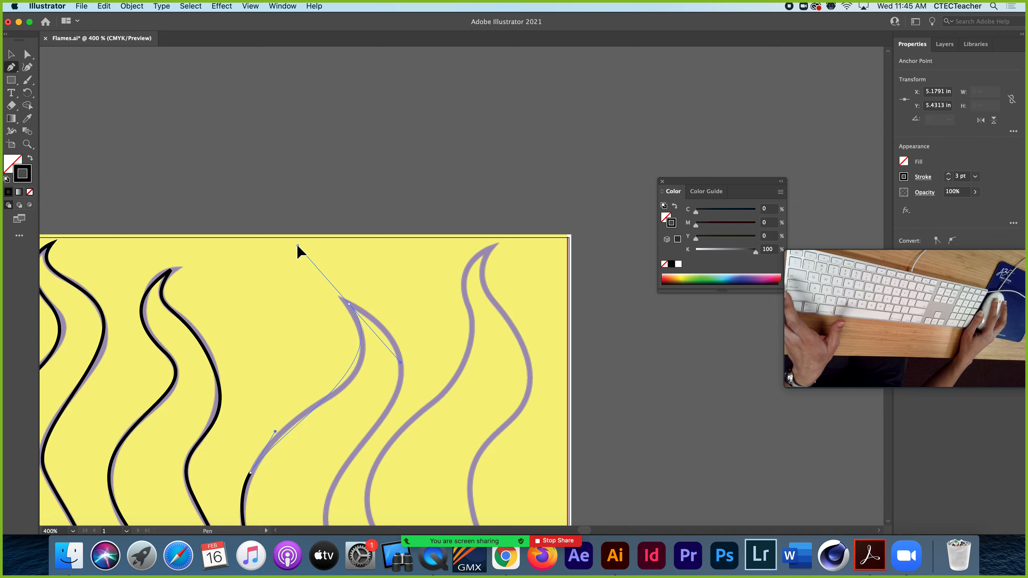
drag(298, 246, 290, 237)
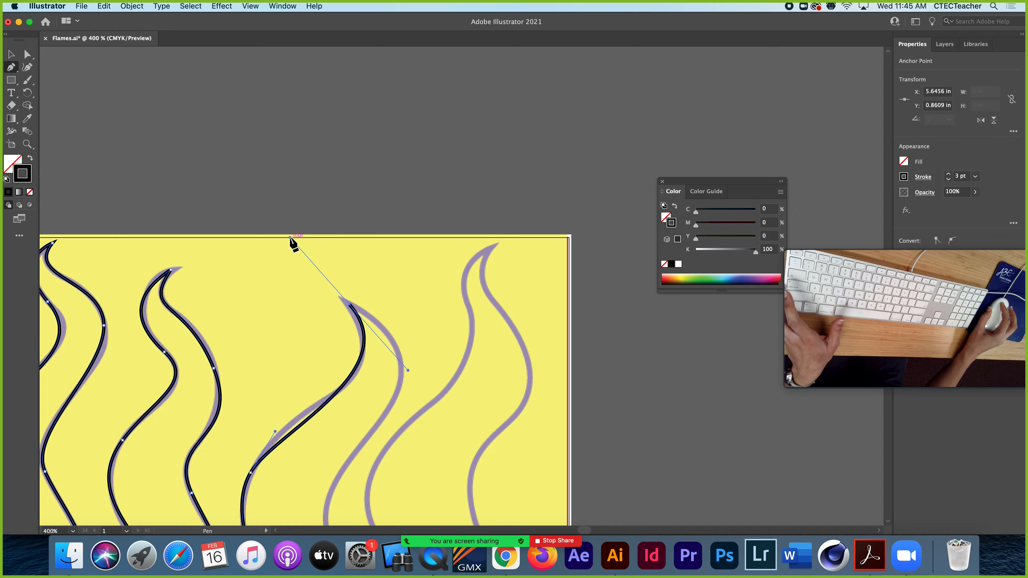
key(alt)
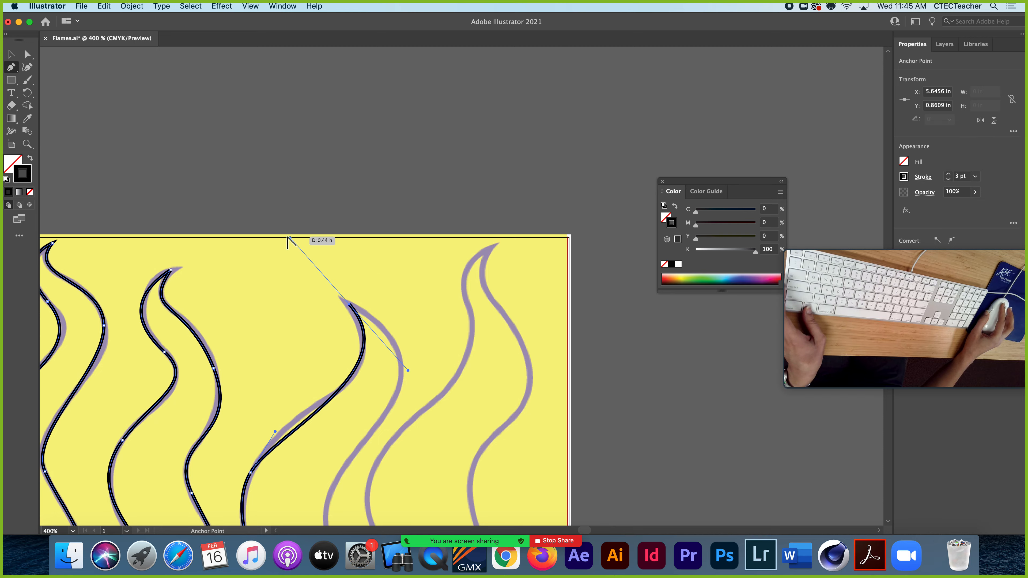
drag(290, 239, 408, 340)
Trace the third flame's right side downward from the tip with two curved segments, ending just below its middle bend
key(space)
drag(370, 388, 385, 167)
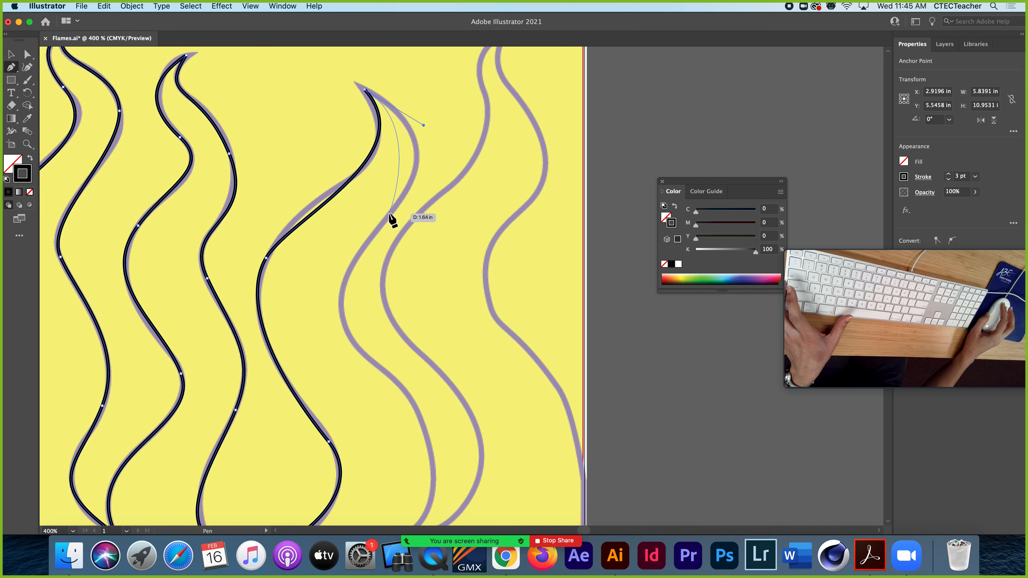
drag(390, 213, 353, 274)
key(space)
drag(353, 324, 332, 262)
drag(363, 292, 262, 152)
key(space)
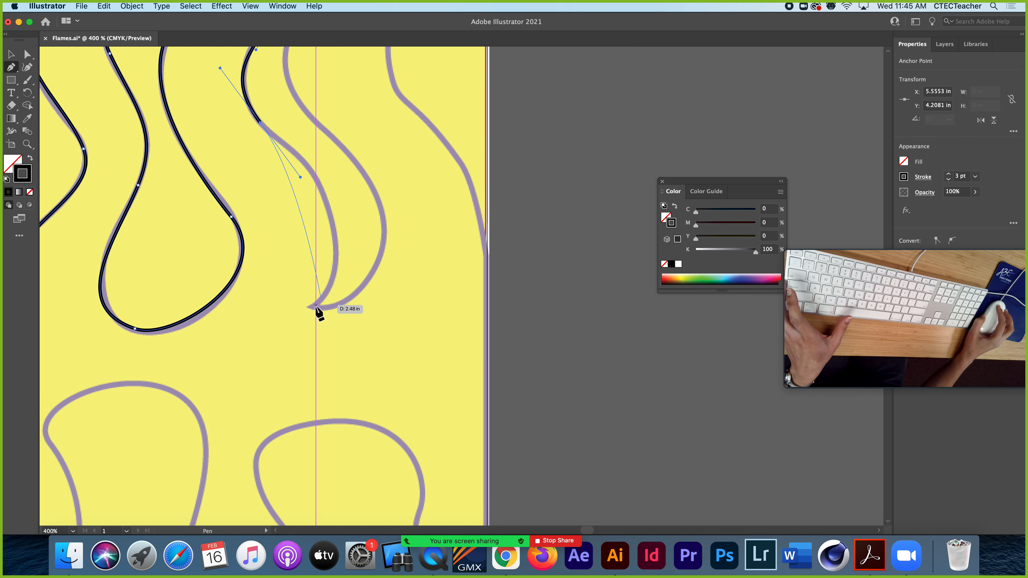
Draw a curved segment to the pointed valley between the third and fourth flames and redirect its outgoing handle to make a corner
drag(315, 305, 302, 396)
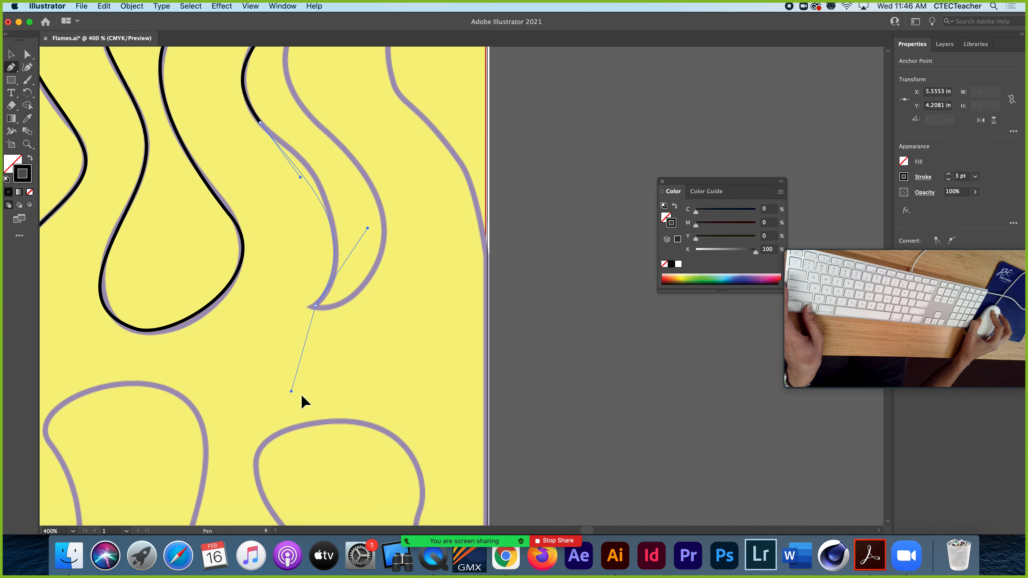
click(315, 306)
drag(381, 298, 381, 298)
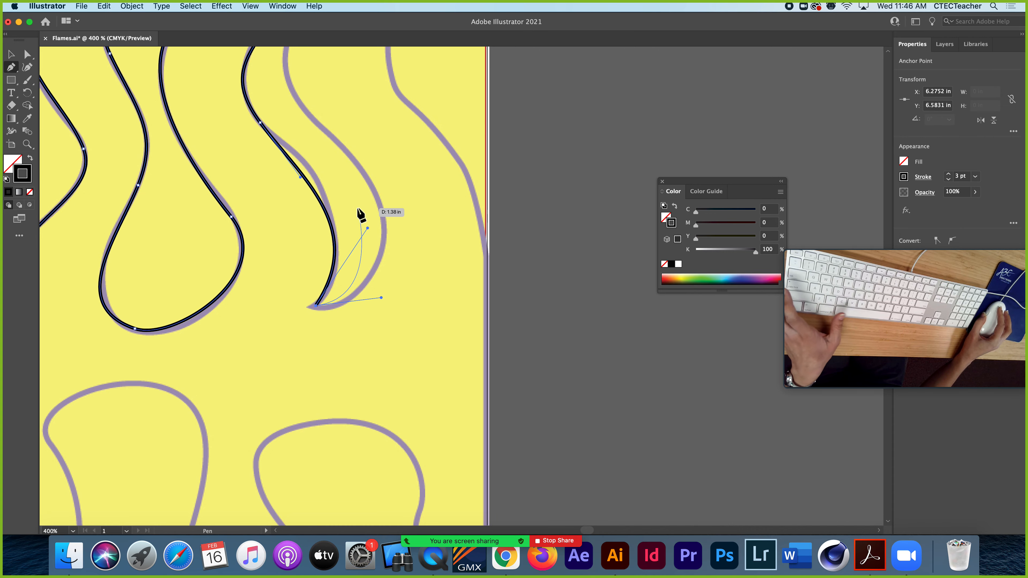
Reposition the direction handles on the third flame's upper left and upper right sides so that the path follows the template outline
key(space)
drag(362, 198, 375, 402)
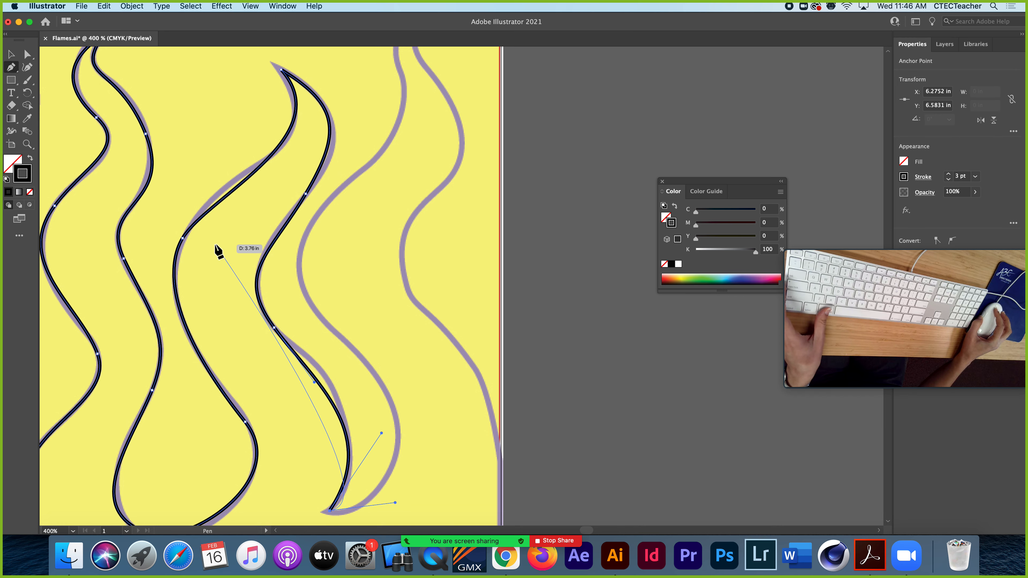
super+click(182, 239)
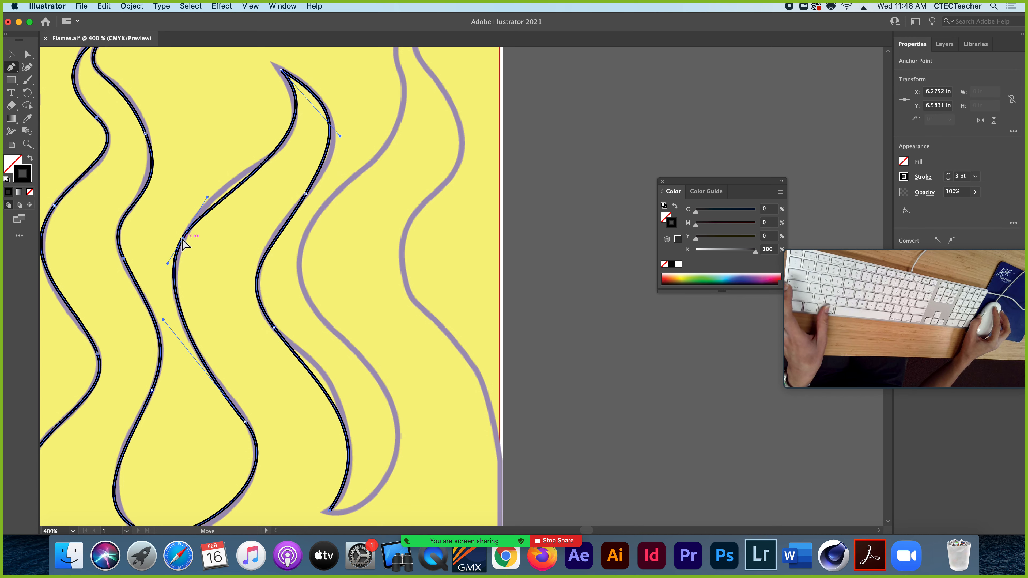
drag(207, 198, 216, 173)
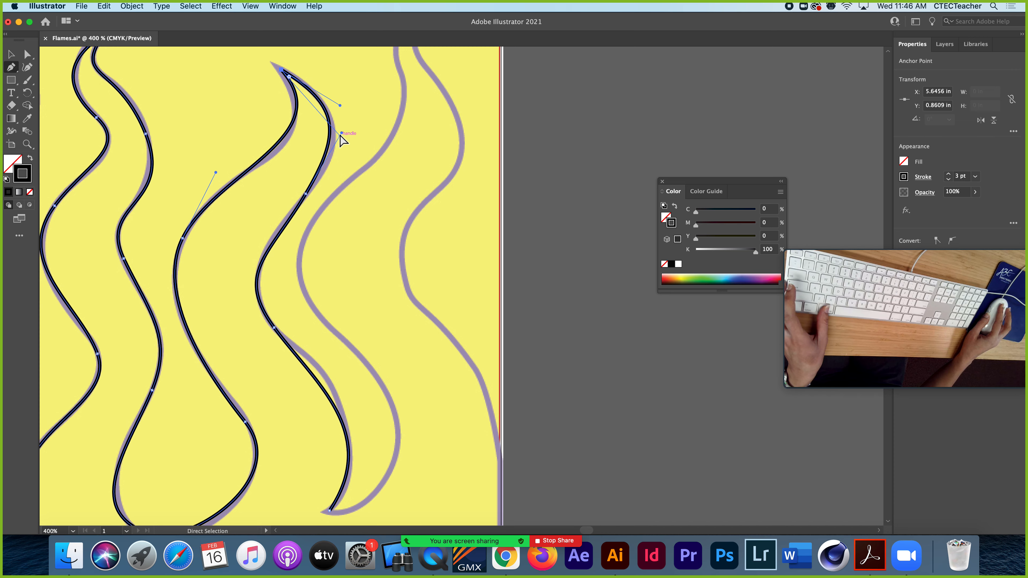
drag(340, 135, 333, 156)
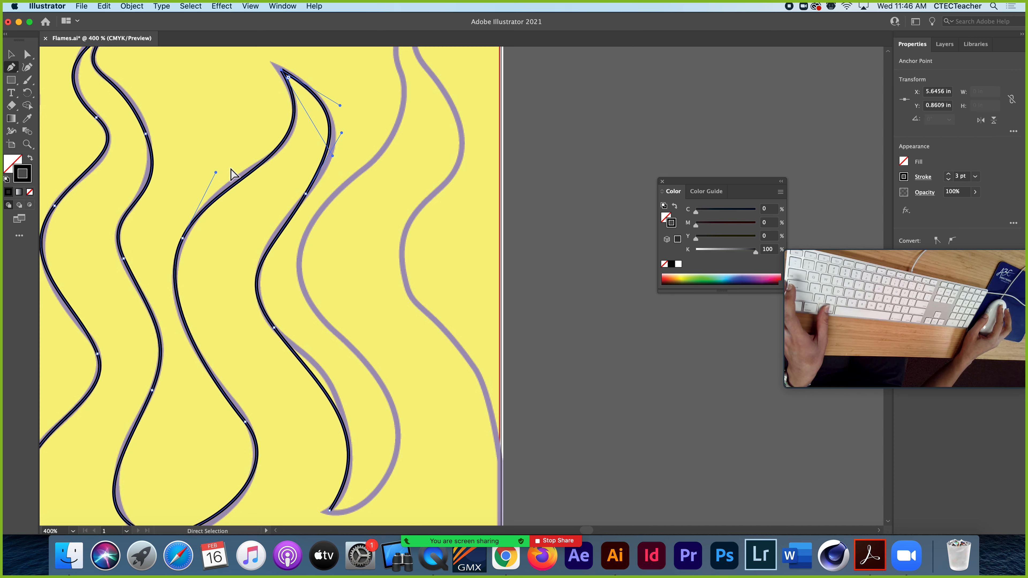
drag(215, 173, 226, 157)
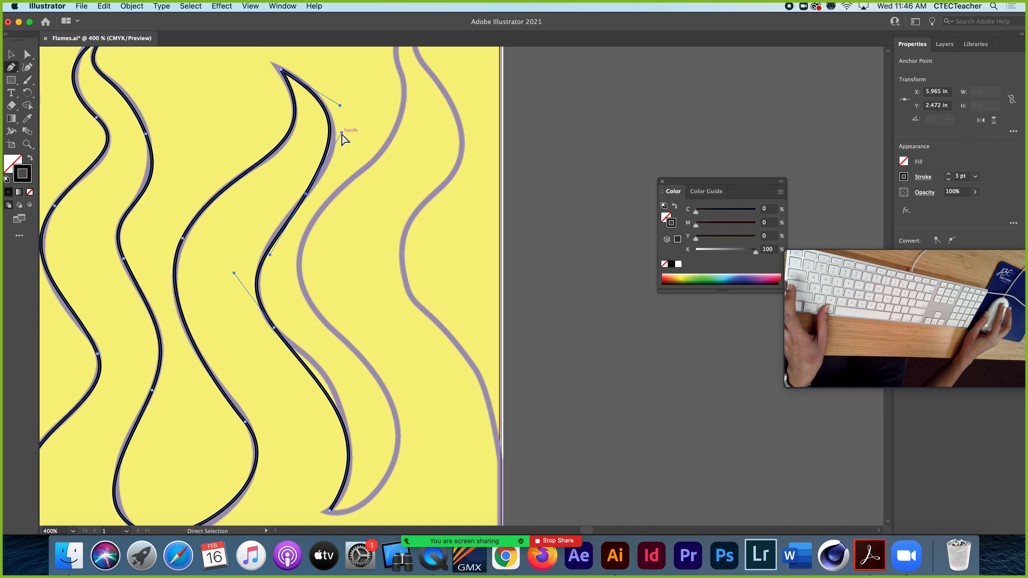
drag(342, 134, 347, 147)
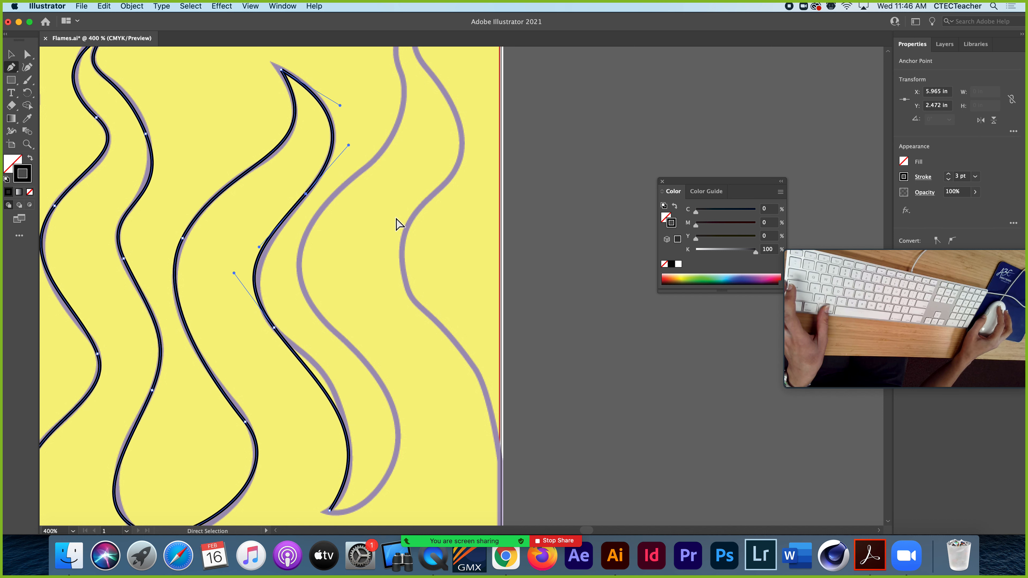
Adjust the direction handles of the anchor below the third flame's middle right bend so that the path follows the template outline
drag(381, 246, 248, 137)
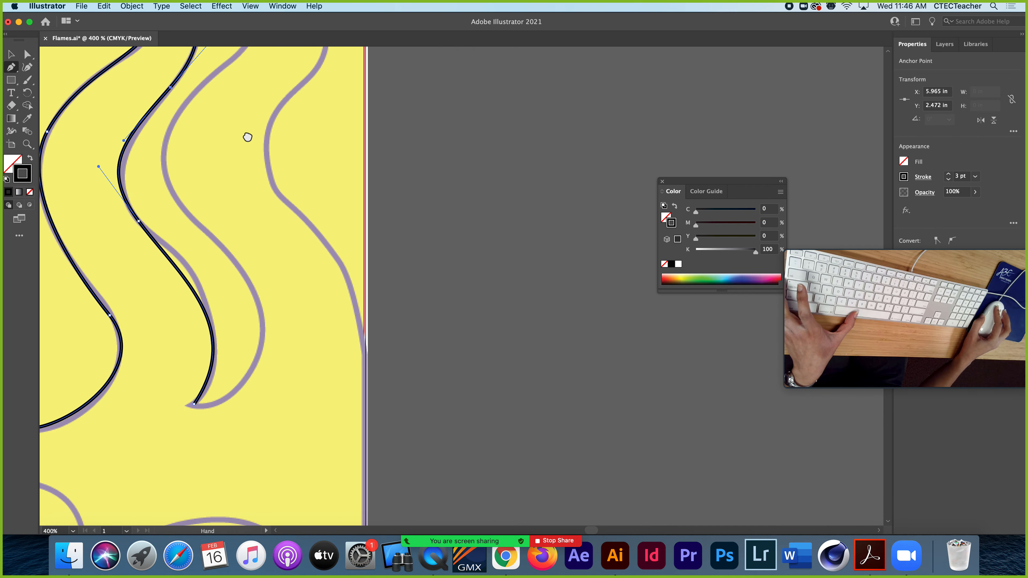
drag(247, 239, 284, 176)
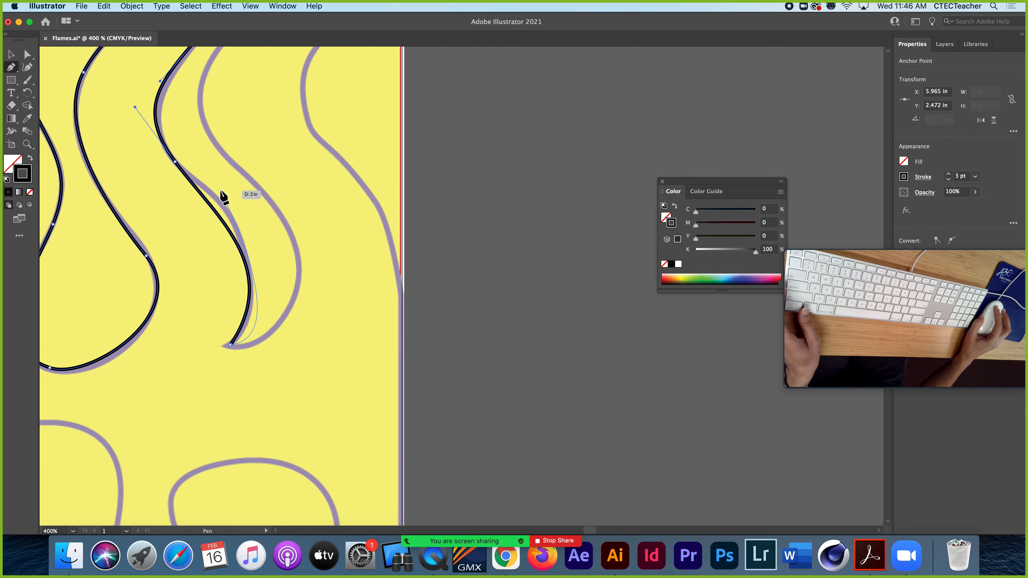
key(super)
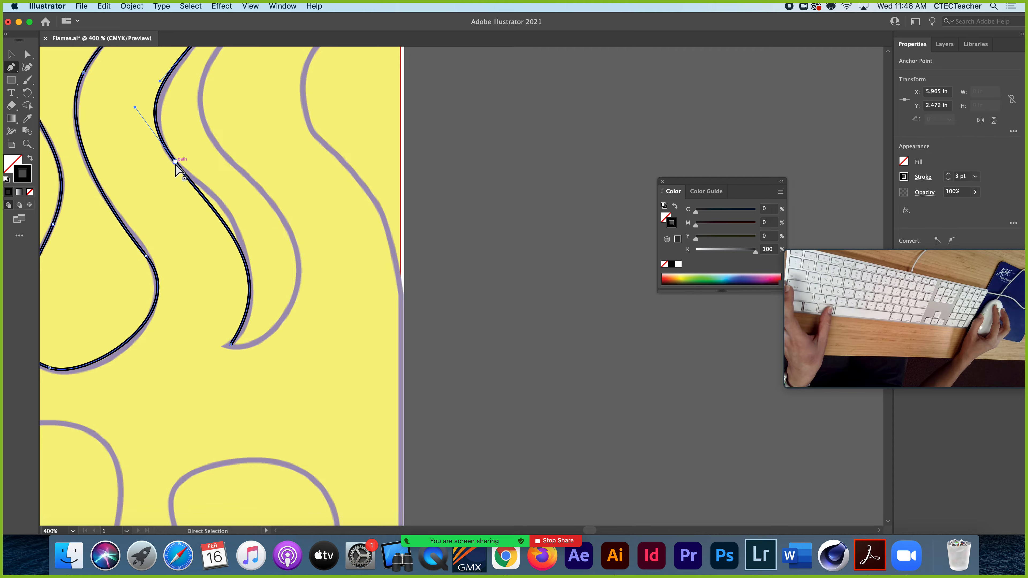
drag(216, 216, 226, 202)
drag(122, 119, 138, 131)
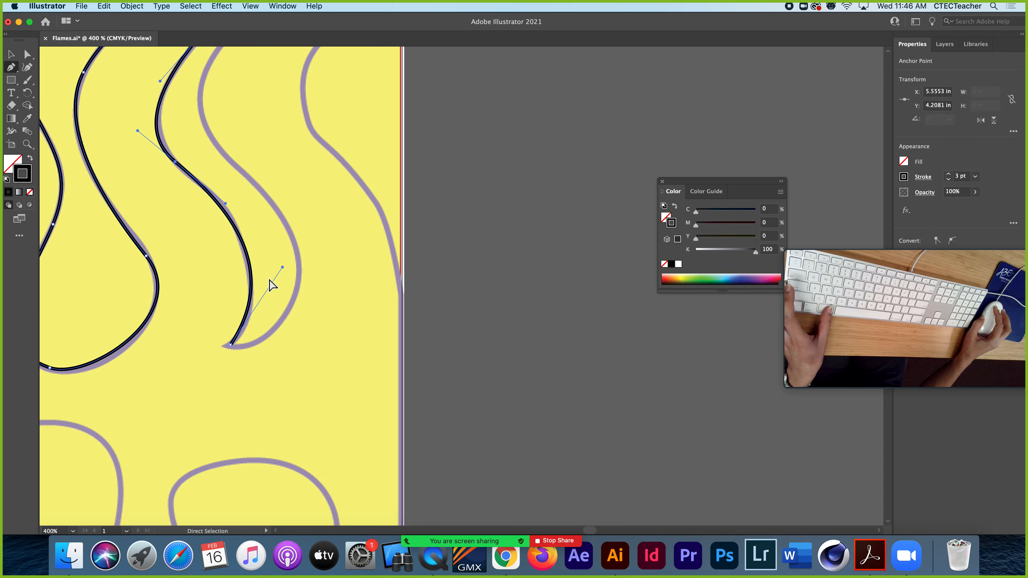
Trace the fourth flame's left side upward from the pointed valley with three curved segments, ending a little below the tip
scroll(279, 323, up, 5)
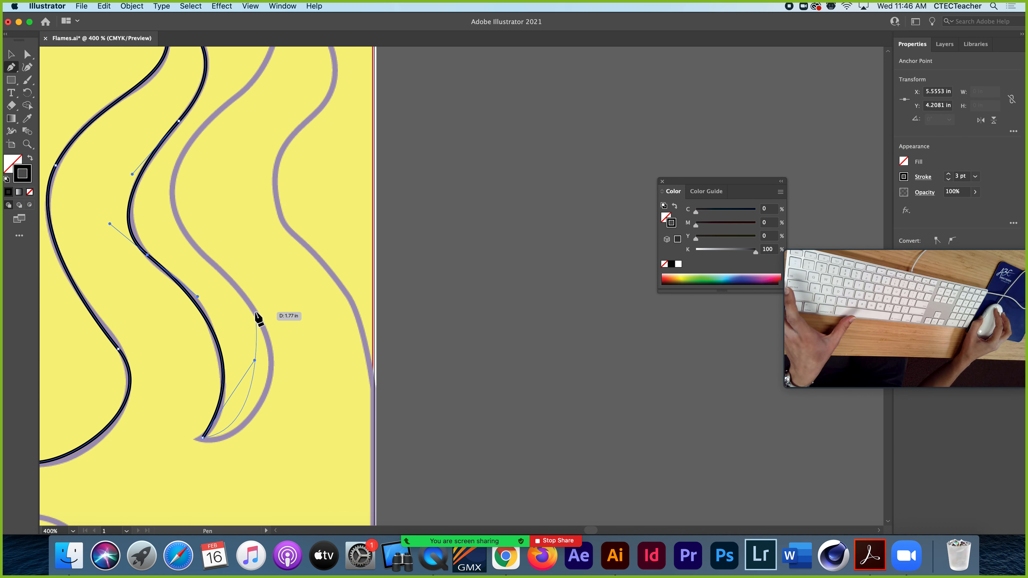
drag(255, 312, 226, 262)
drag(174, 175, 189, 120)
scroll(190, 122, up, 8)
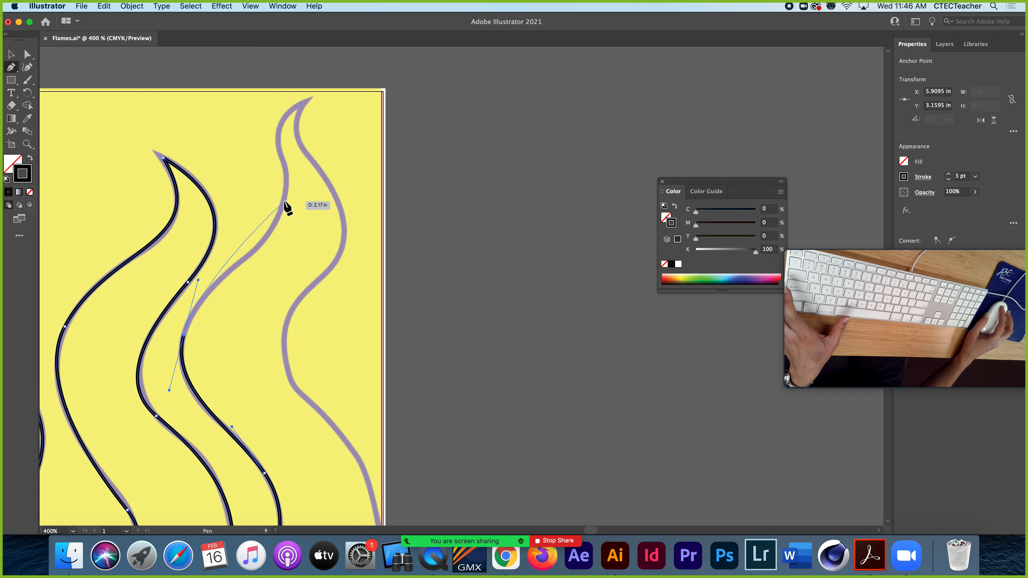
drag(283, 200, 289, 185)
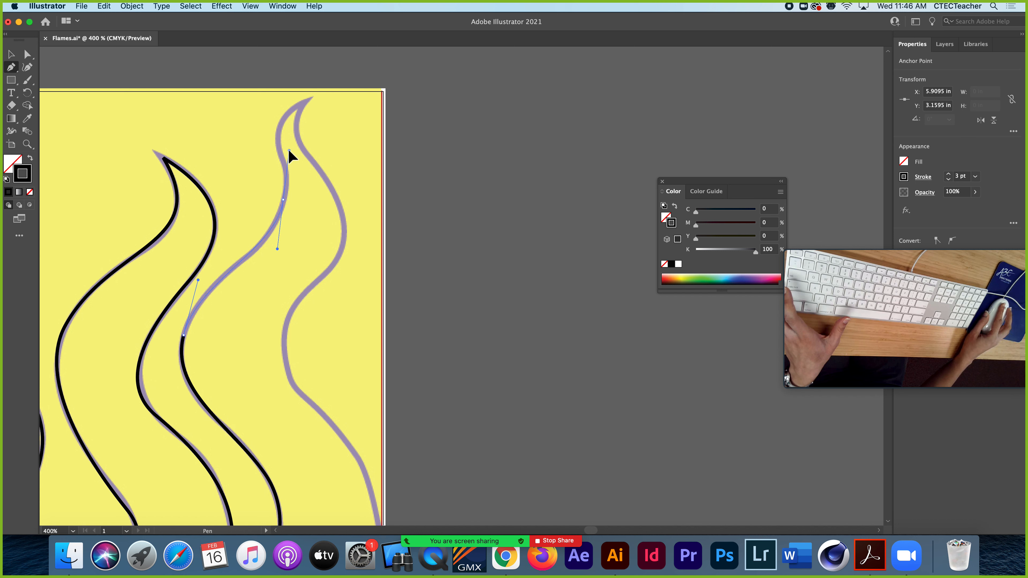
drag(289, 151, 288, 150)
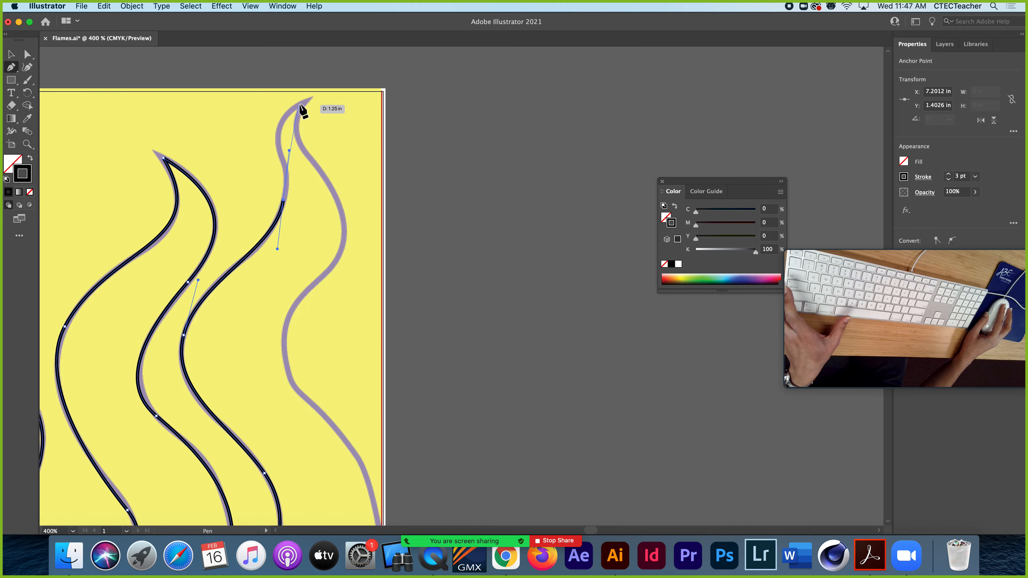
Draw a curved segment to the fourth flame's tip and redirect its outgoing handle down the right side to make a corner
drag(299, 104, 303, 103)
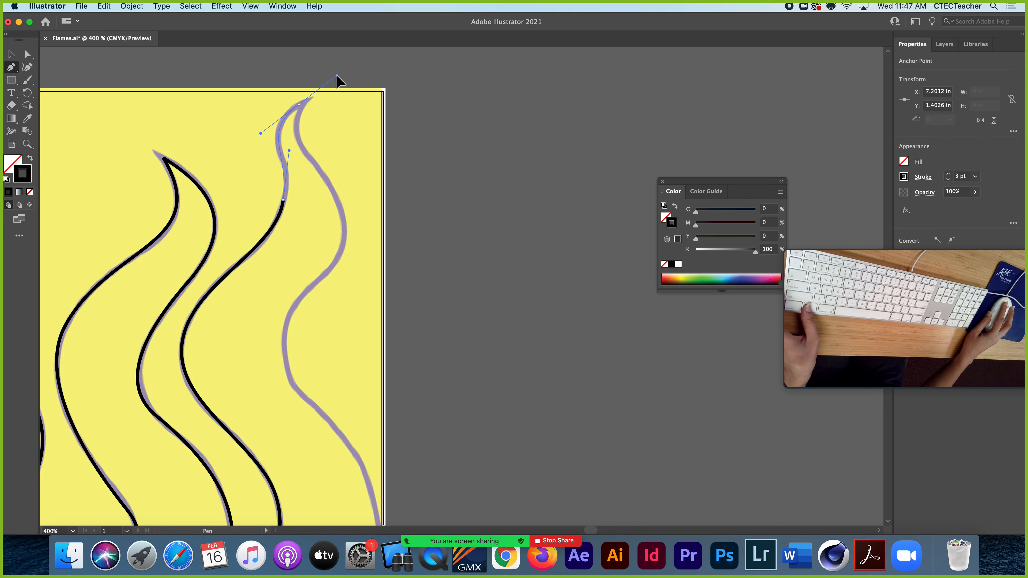
drag(291, 133, 291, 133)
key(space)
Draw a curved segment down the fourth flame's upper right side and reposition the tip's outgoing handle to match the template outline
drag(331, 219, 330, 262)
key(space)
key(alt)
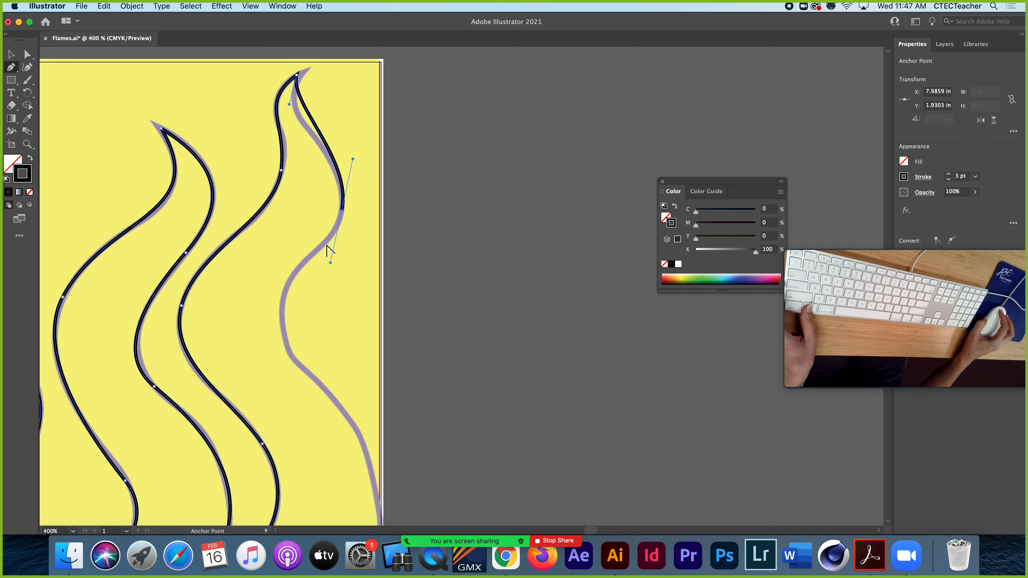
key(super)
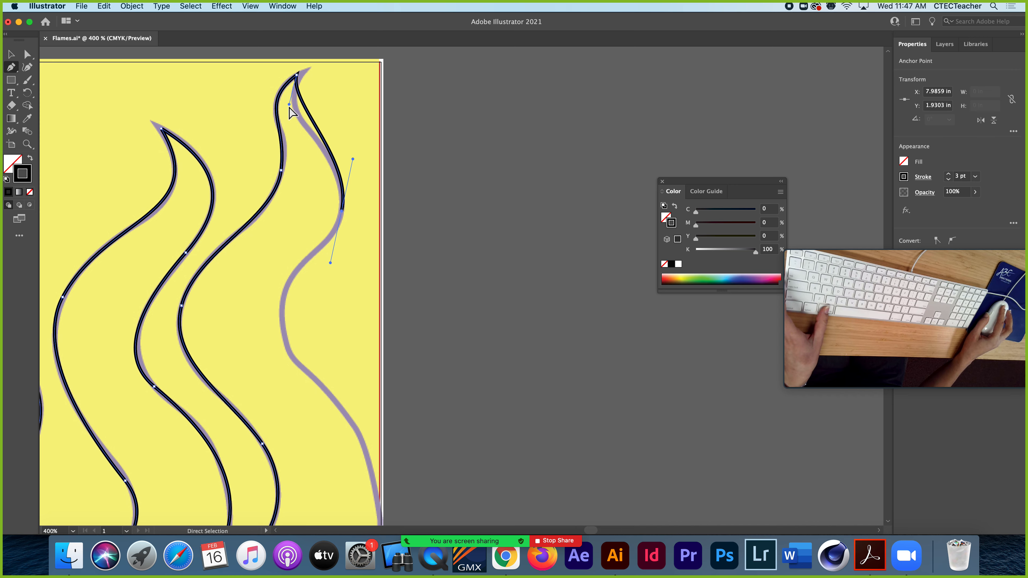
drag(288, 105, 278, 124)
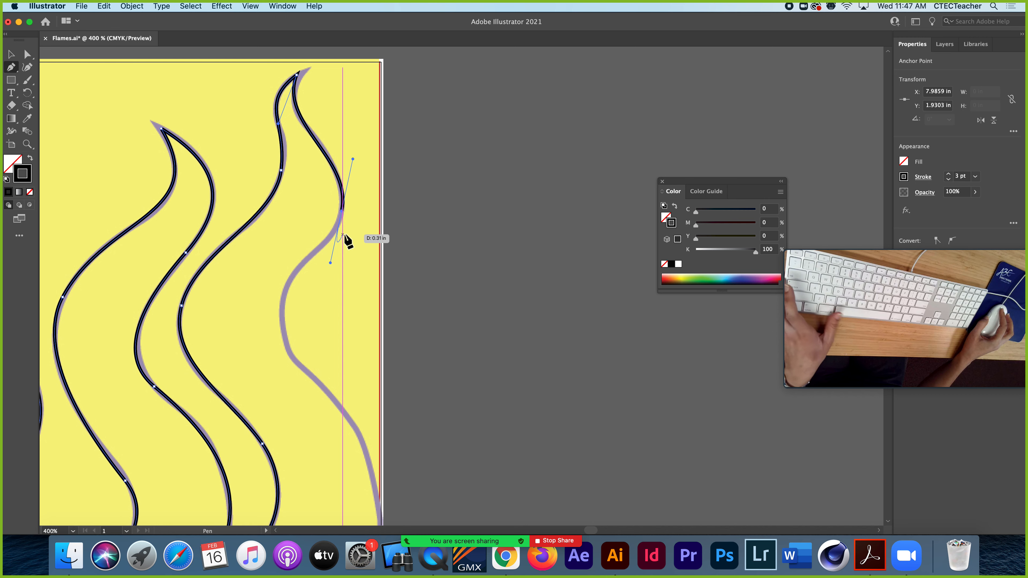
Trace the rest of the fourth flame's right side with two curved segments, ending where the outline meets the page's right edge
key(space)
drag(332, 254, 355, 146)
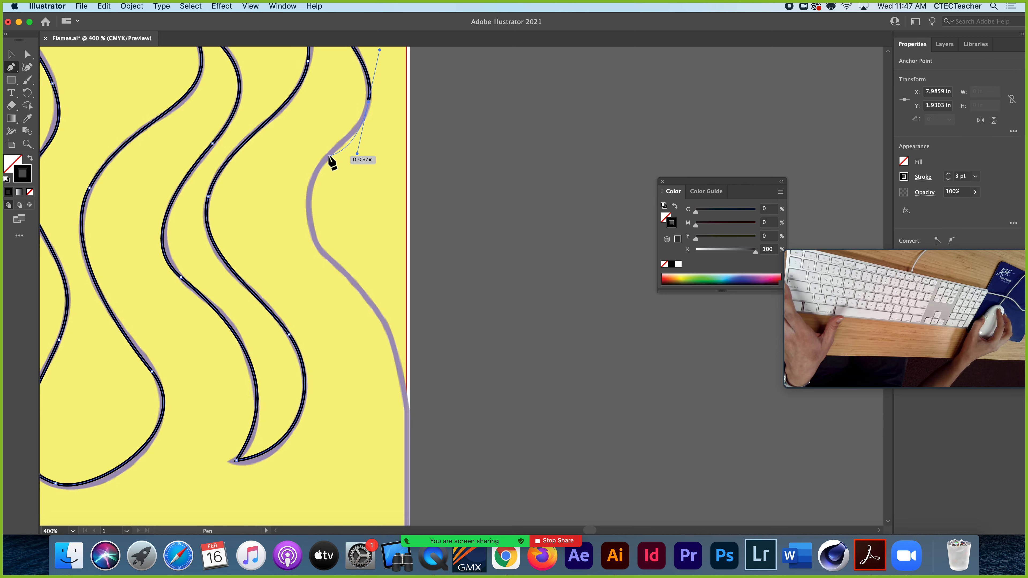
super+click(310, 215)
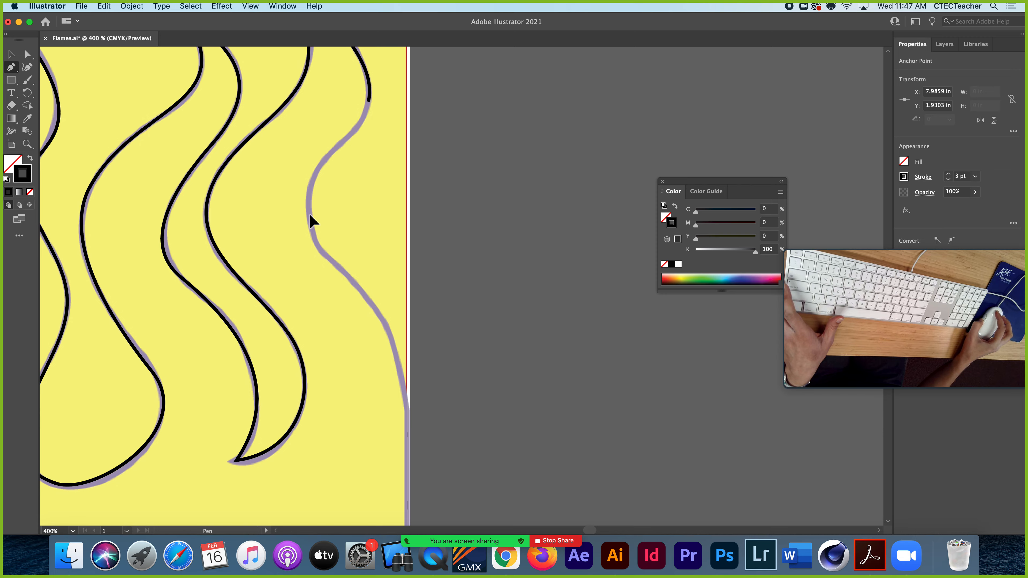
drag(311, 254, 313, 282)
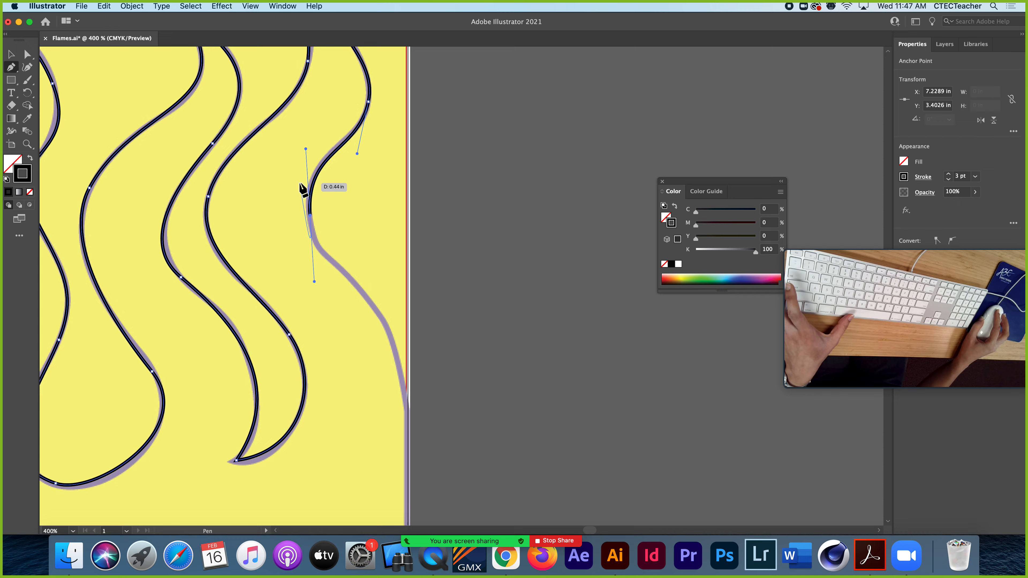
scroll(338, 249, down, 5)
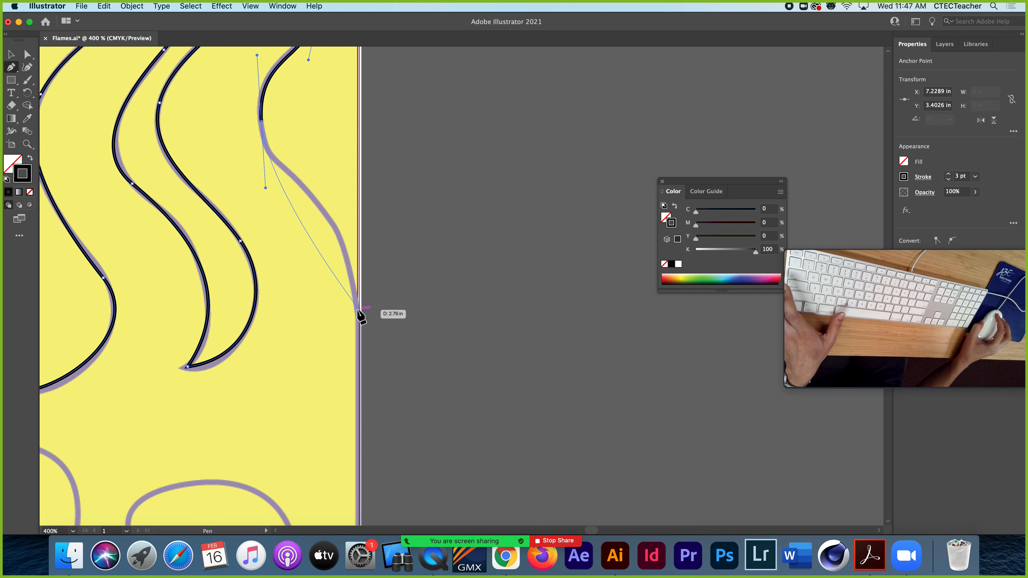
drag(356, 313, 359, 443)
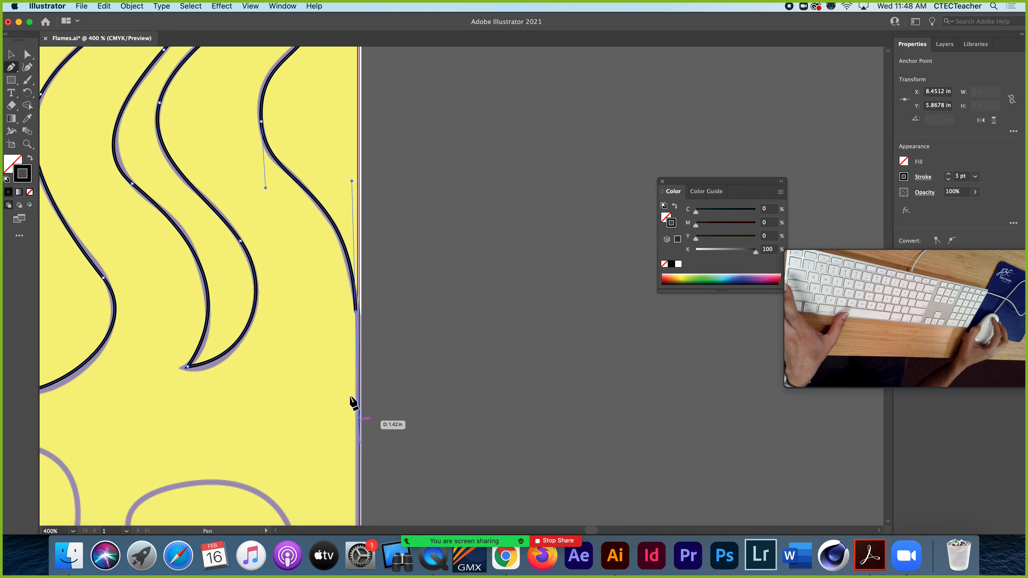
Draw a straight segment down the page's right edge to the template's lower right corner
key(super+minus)
key(super+minus)
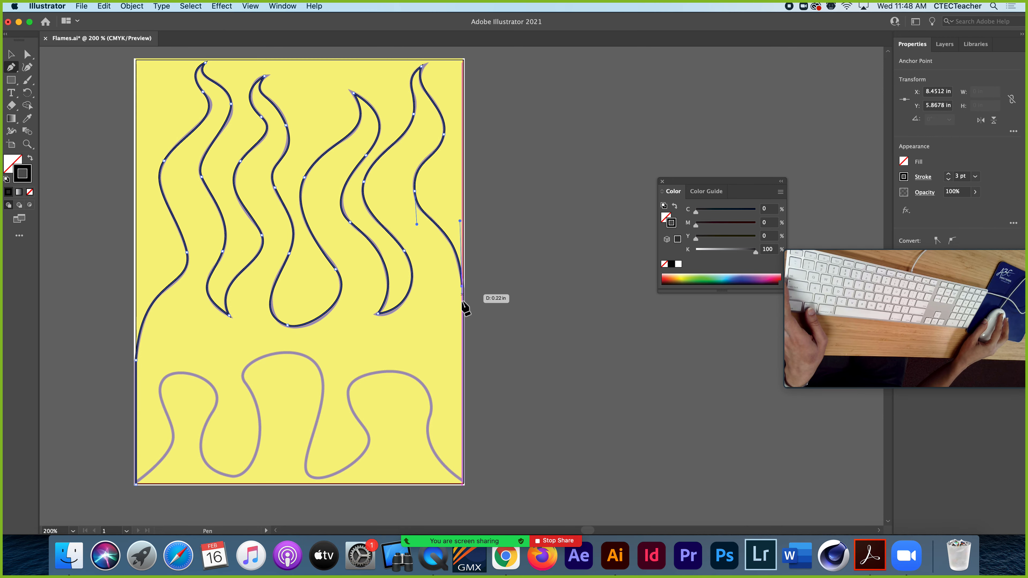
click(463, 481)
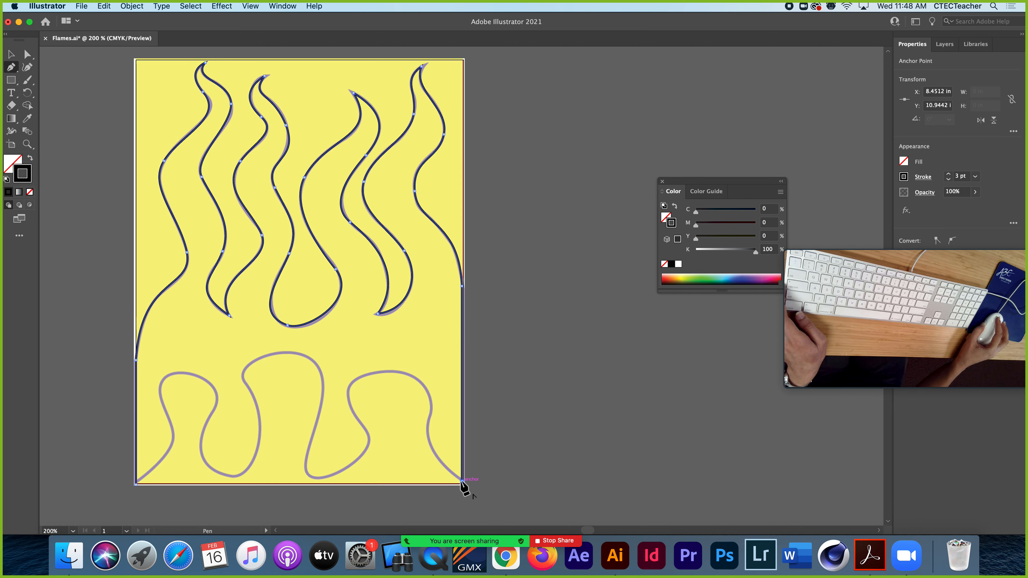
mouse_move(461, 482)
mouse_down()
mouse_move(437, 470)
mouse_move(474, 369)
mouse_move(460, 478)
mouse_move(423, 409)
mouse_move(461, 482)
mouse_up()
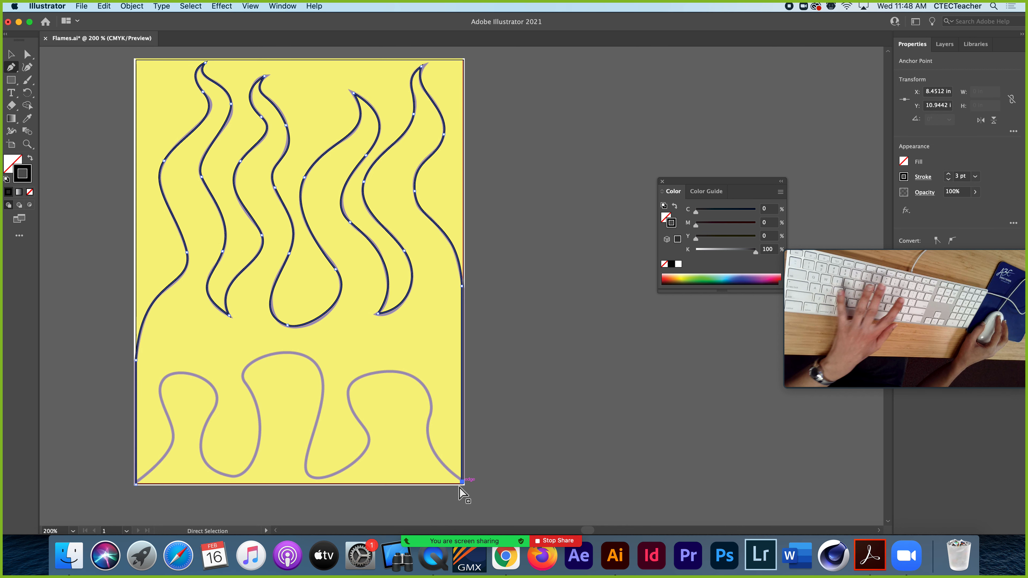
Pull a new outgoing handle from the lower right corner anchor and draw a curved segment to the rightmost bump's upper right side
key(super+equal)
scroll(438, 326, up, 5)
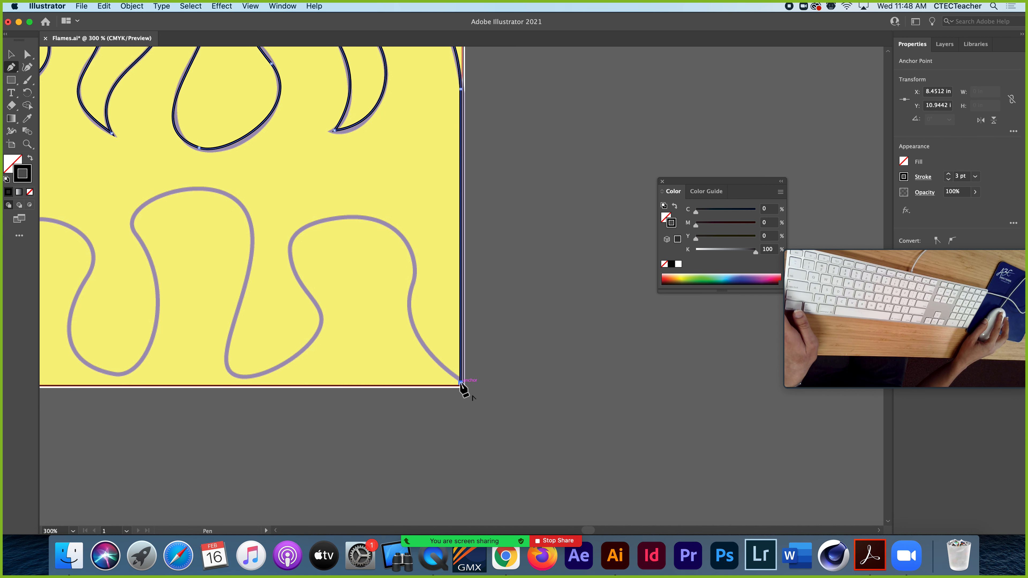
drag(460, 382, 402, 346)
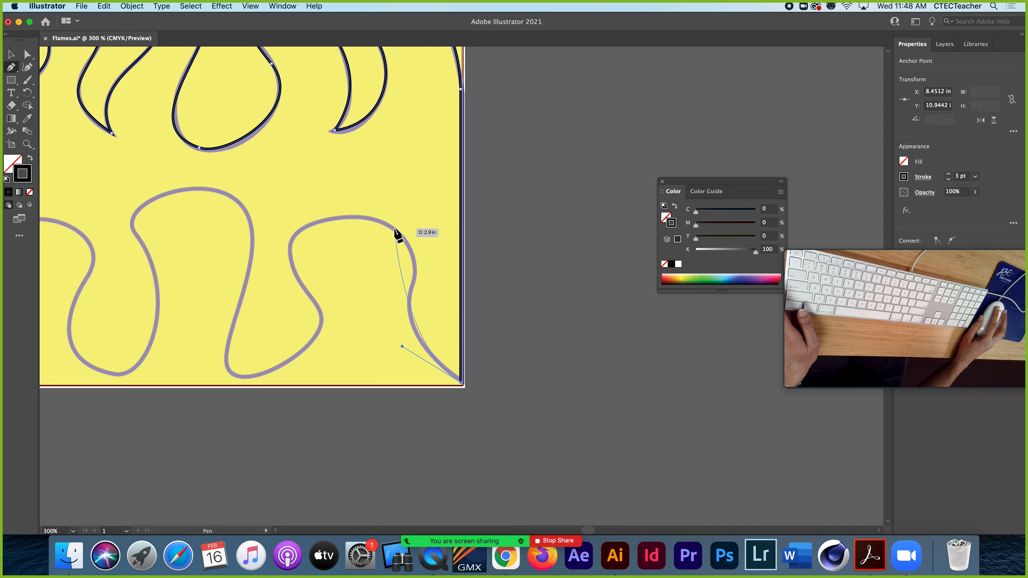
drag(387, 224, 341, 208)
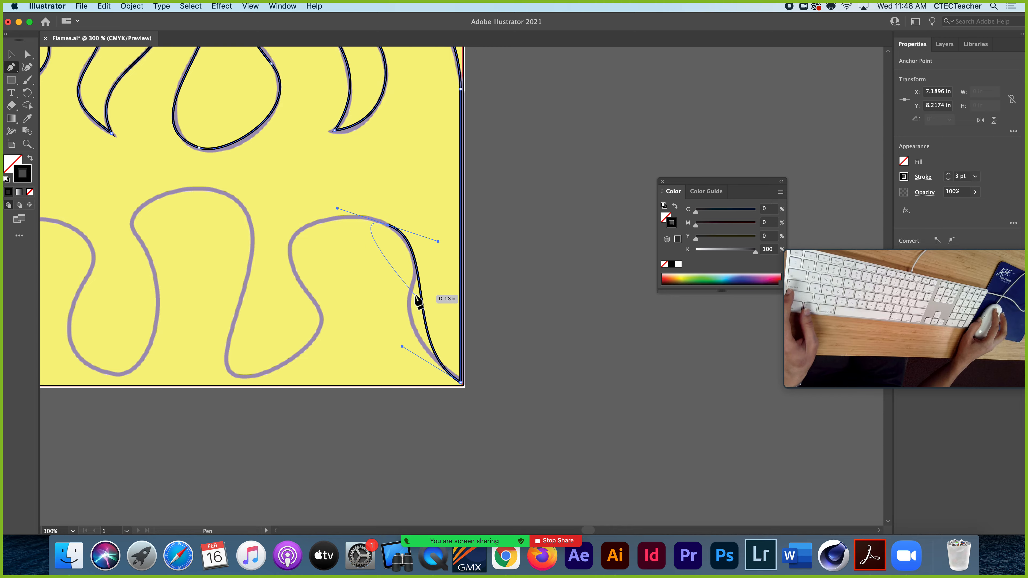
Reposition the direction handles at both ends of the rightmost bump's first segment so that the curve follows the template outline
key(super)
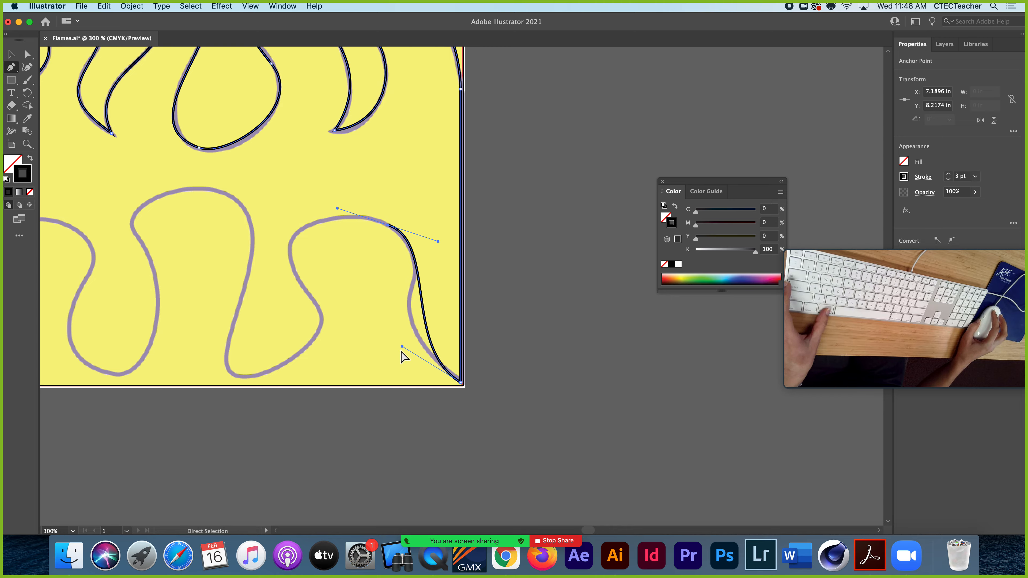
drag(402, 347, 365, 321)
drag(439, 241, 458, 269)
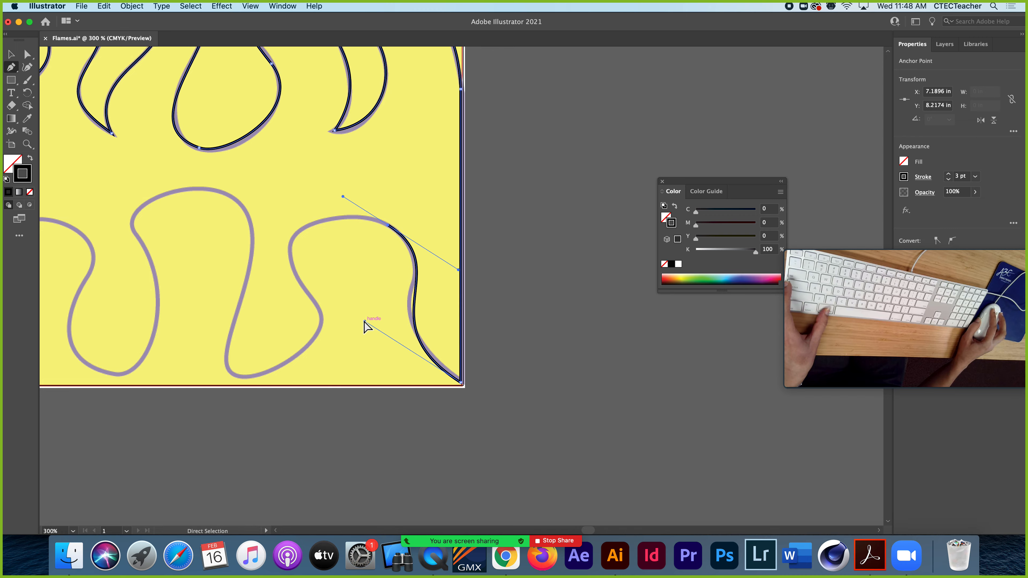
drag(365, 322, 352, 305)
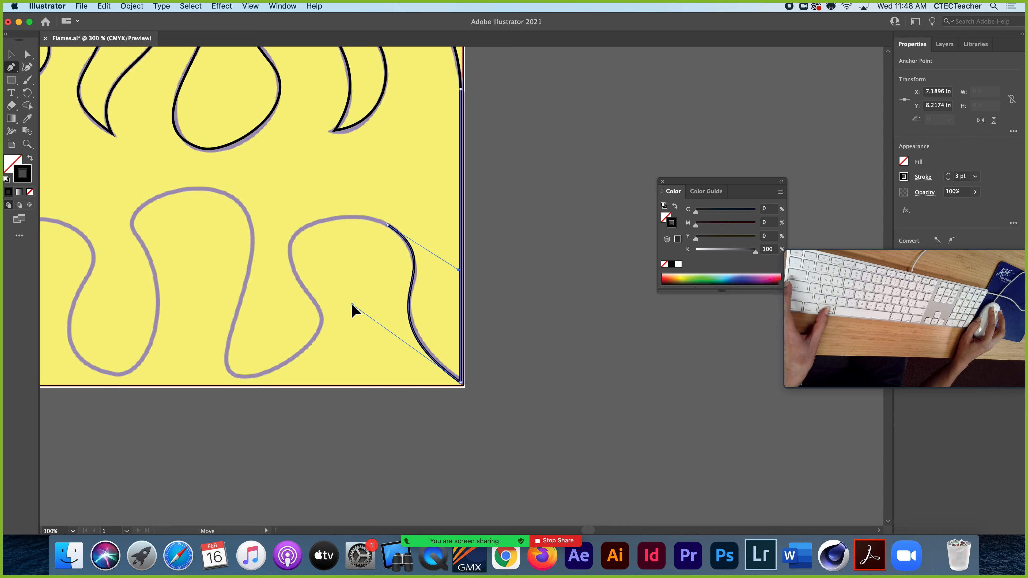
Trace over the rightmost bump's top, down its left side and around the rounded lower lobe beside it with three curved segments
key(p)
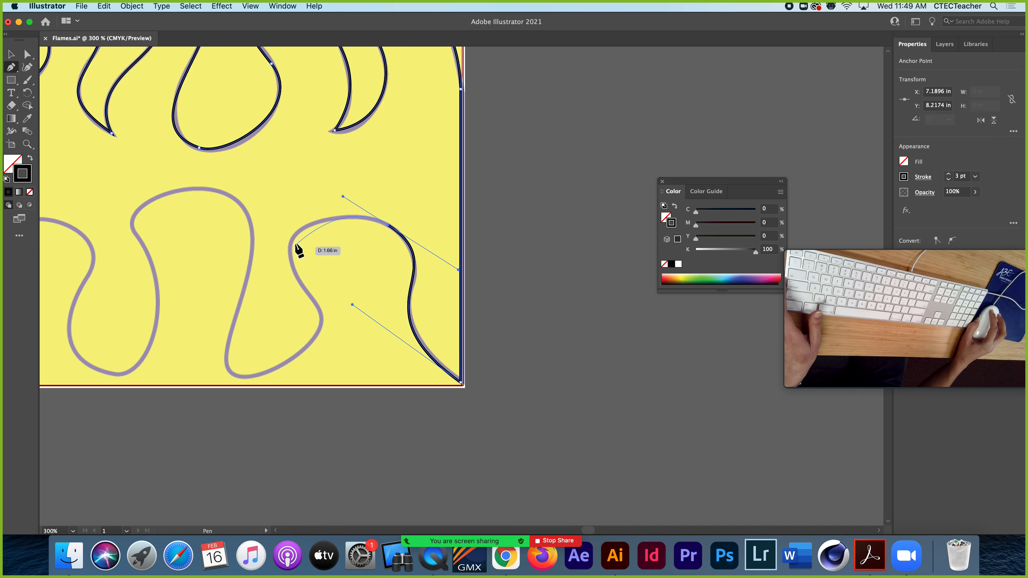
drag(294, 266, 294, 265)
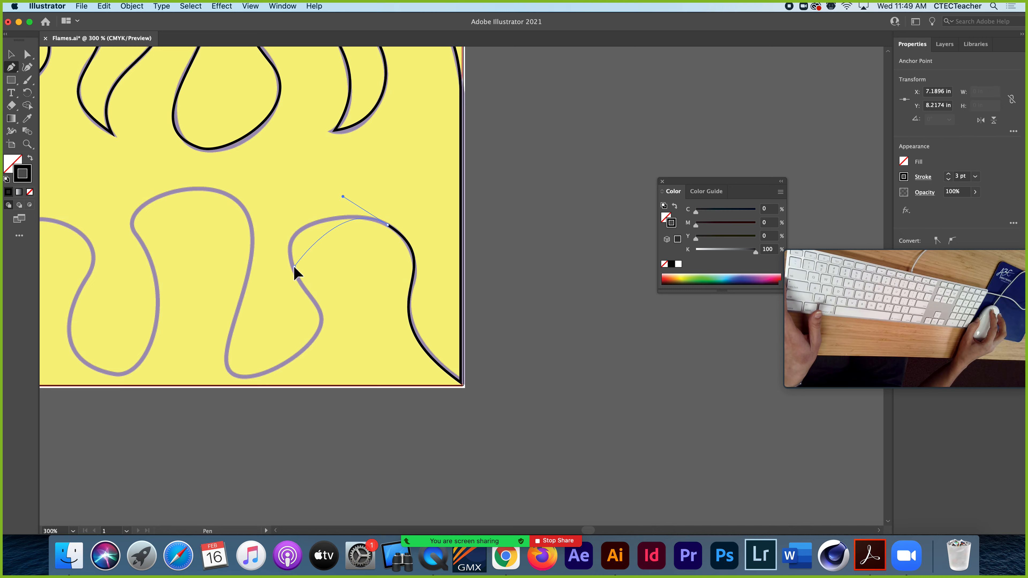
drag(319, 300, 314, 307)
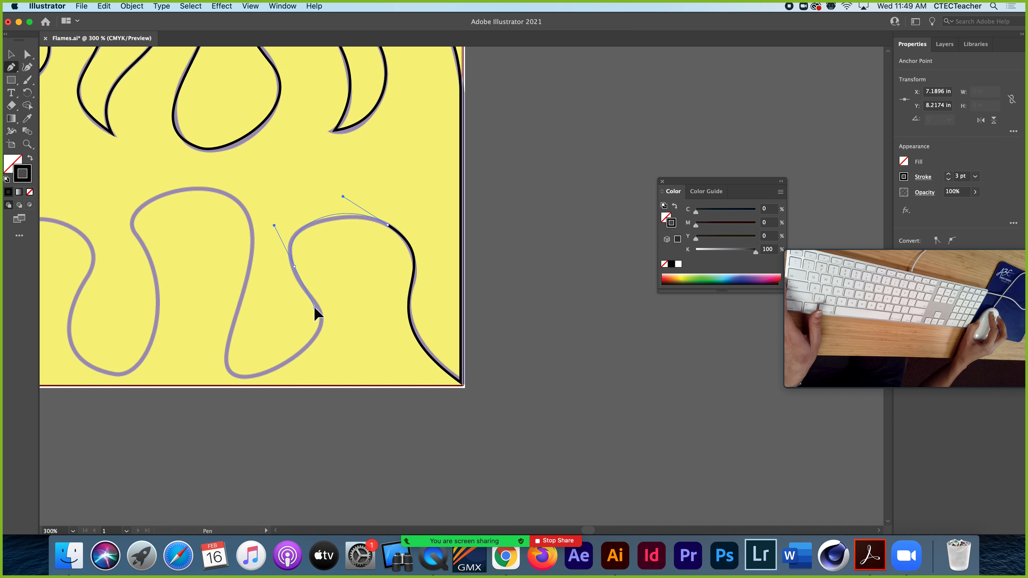
drag(314, 307, 315, 307)
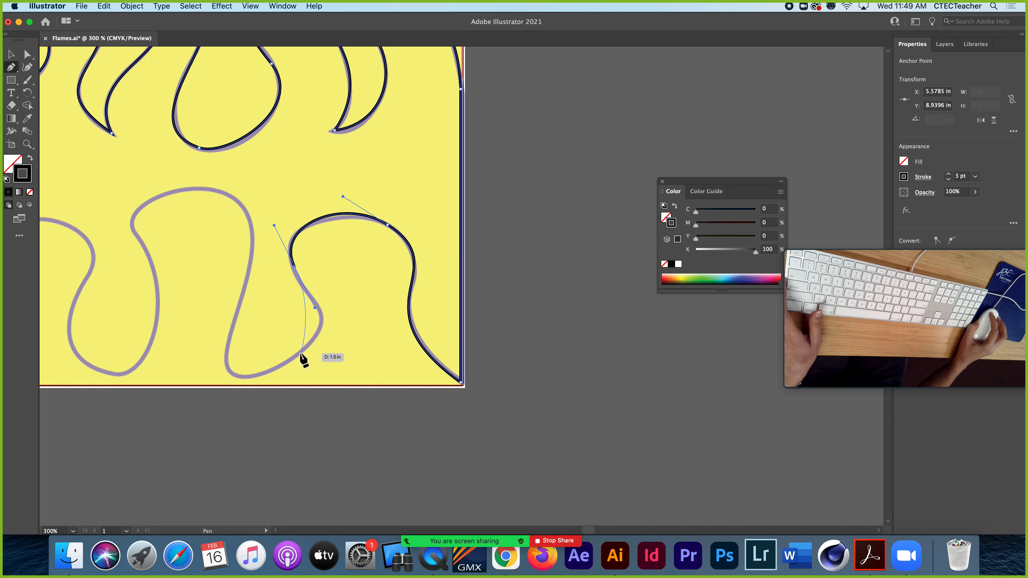
drag(300, 352, 261, 386)
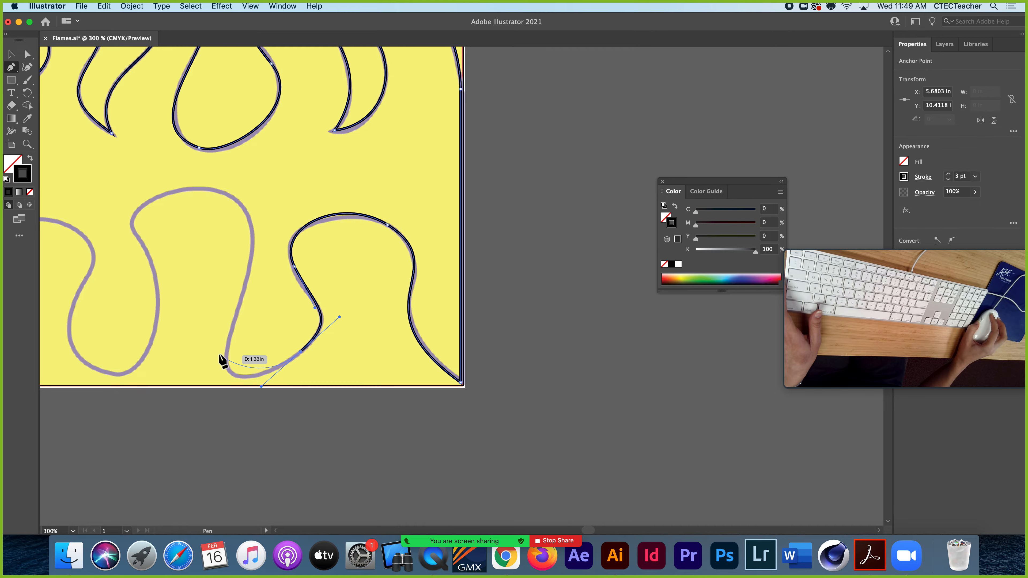
drag(228, 349, 236, 324)
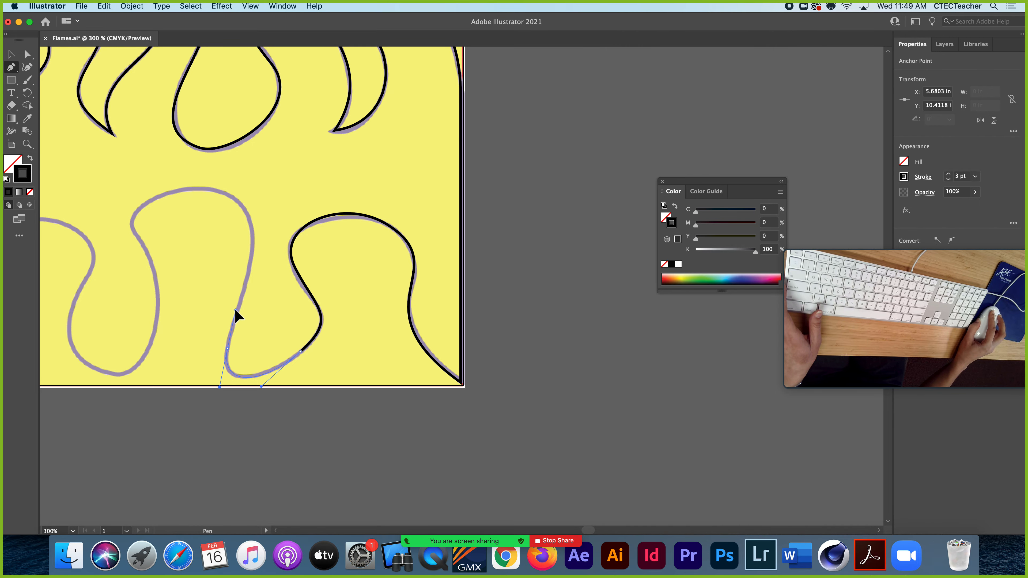
Trace the middle bump up its right side and over its top with two curved segments, ending at the bend on its upper left
drag(229, 275, 349, 305)
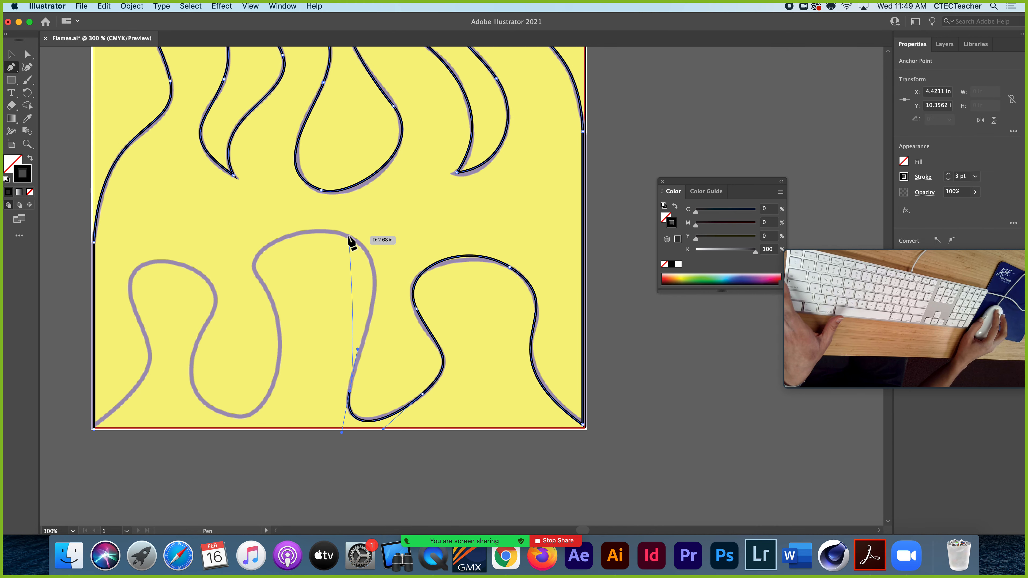
drag(349, 235, 293, 213)
click(256, 273)
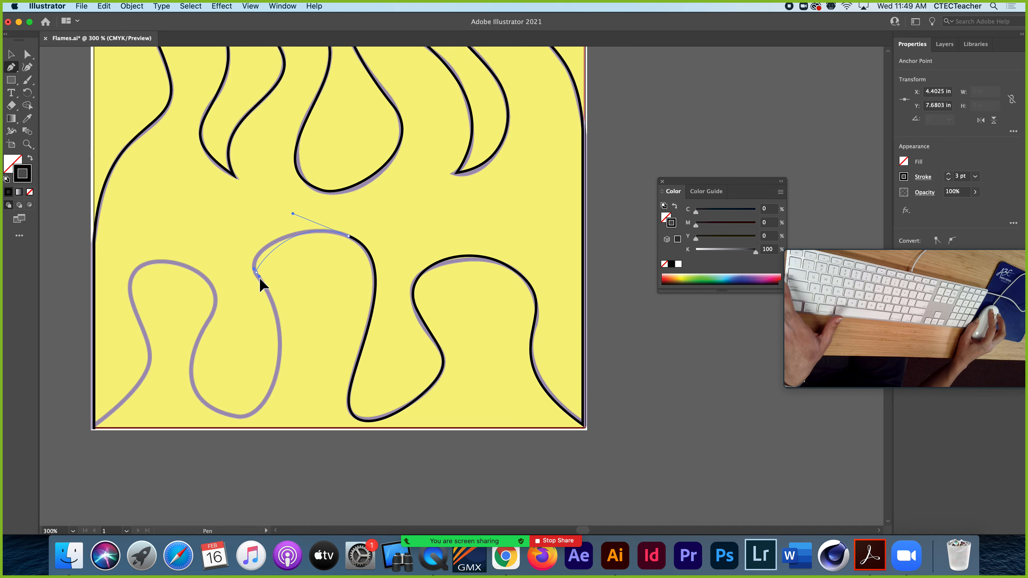
drag(267, 290, 268, 292)
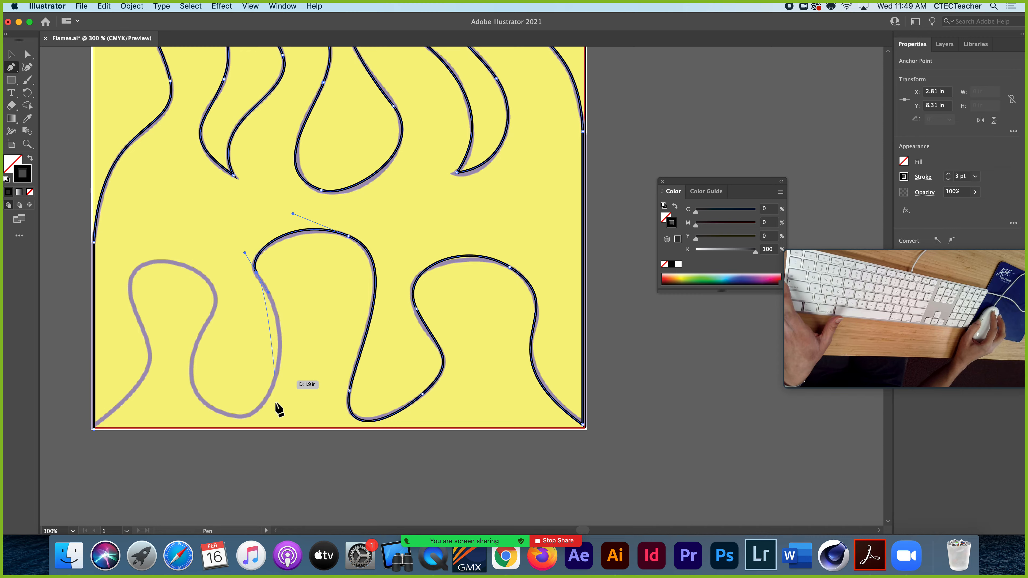
Trace the middle bump's left side and the rounded lobe beside it with two curved segments, shortening the outgoing handle between them
drag(251, 412, 196, 460)
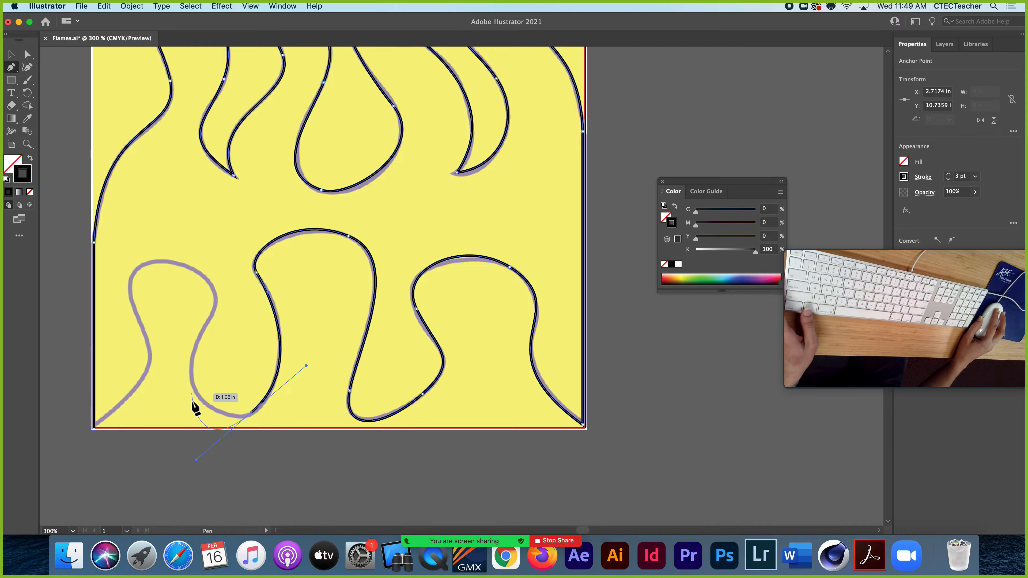
key(super)
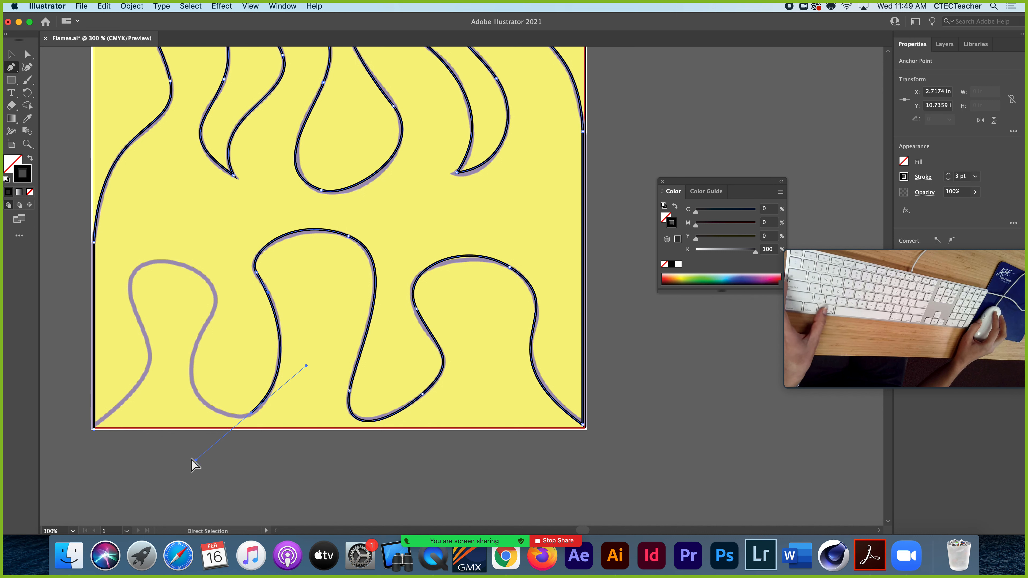
drag(194, 461, 218, 442)
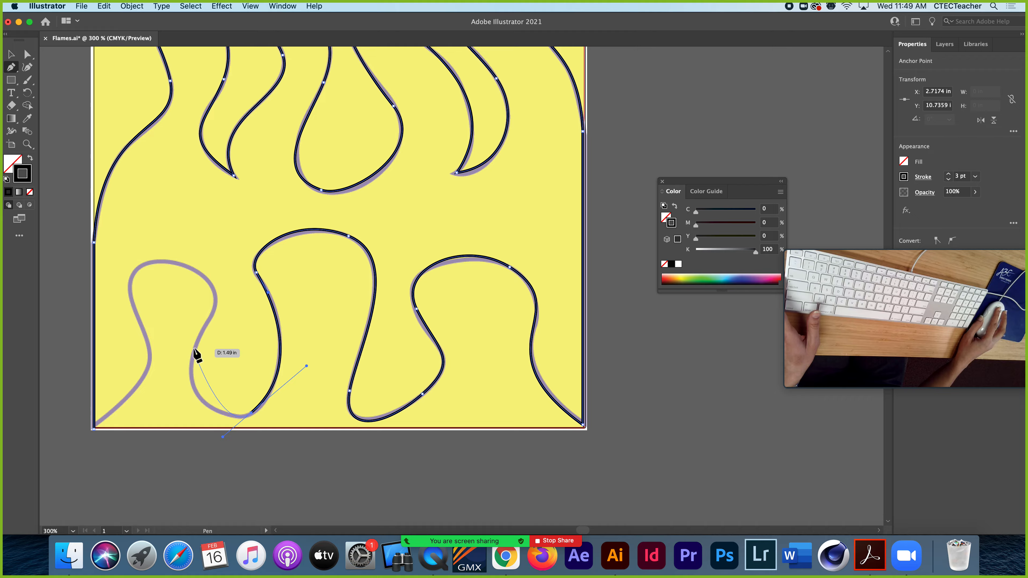
drag(194, 349, 204, 330)
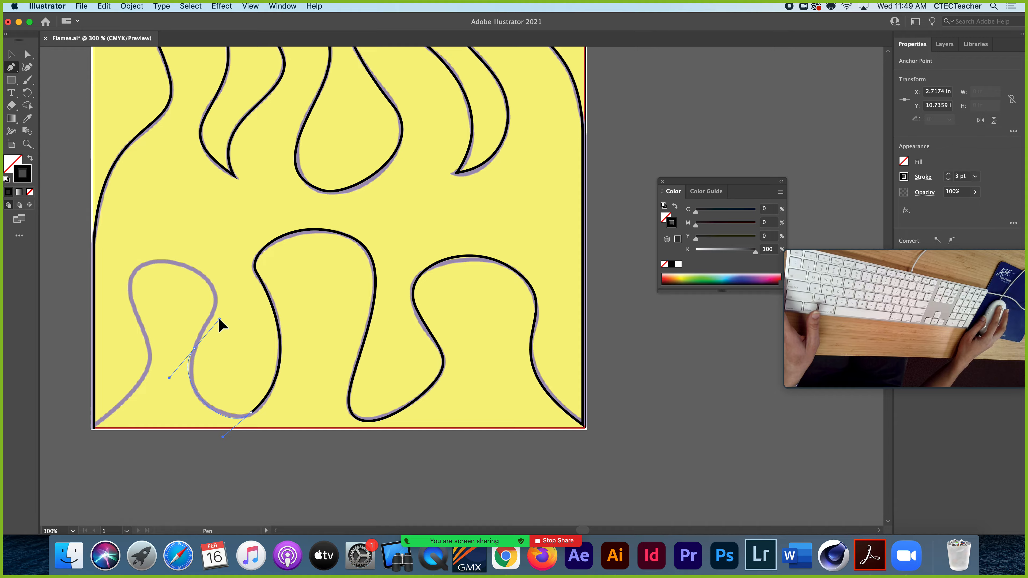
Trace the leftmost bump up its right side, over its top and down its left side, closing the path at the lower left corner anchor
drag(185, 266, 143, 249)
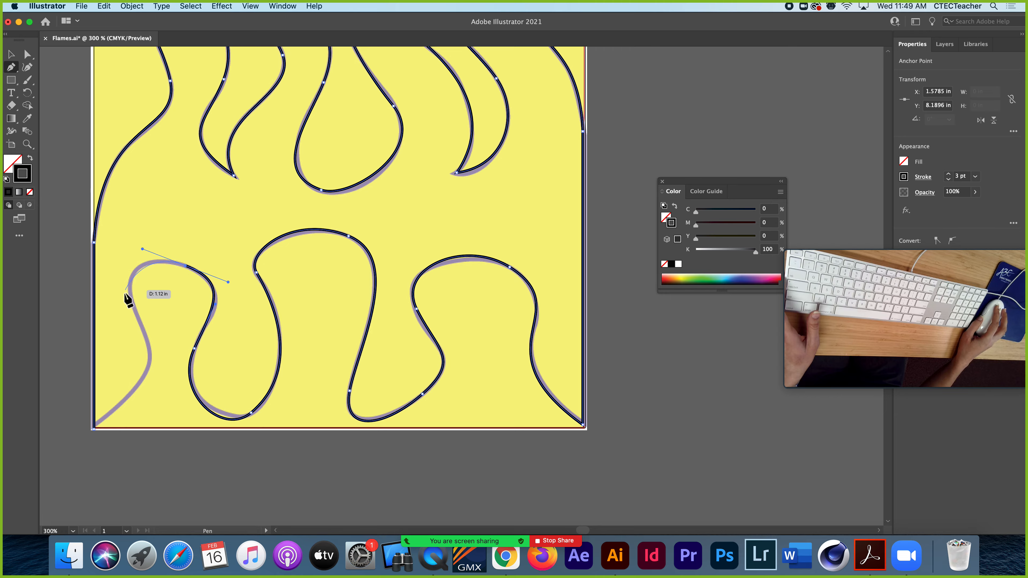
drag(135, 308, 147, 343)
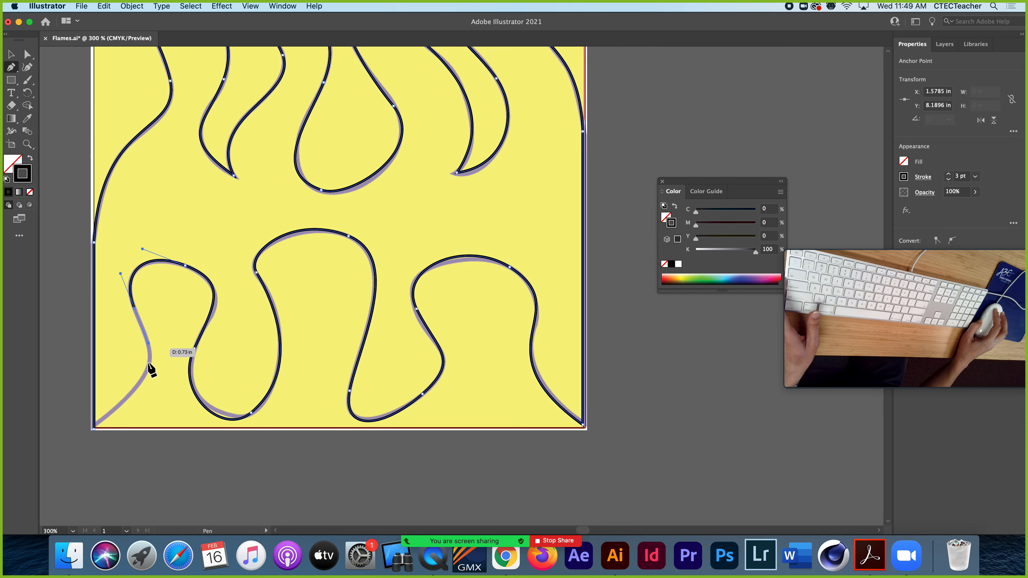
click(94, 428)
drag(94, 429, 296, 499)
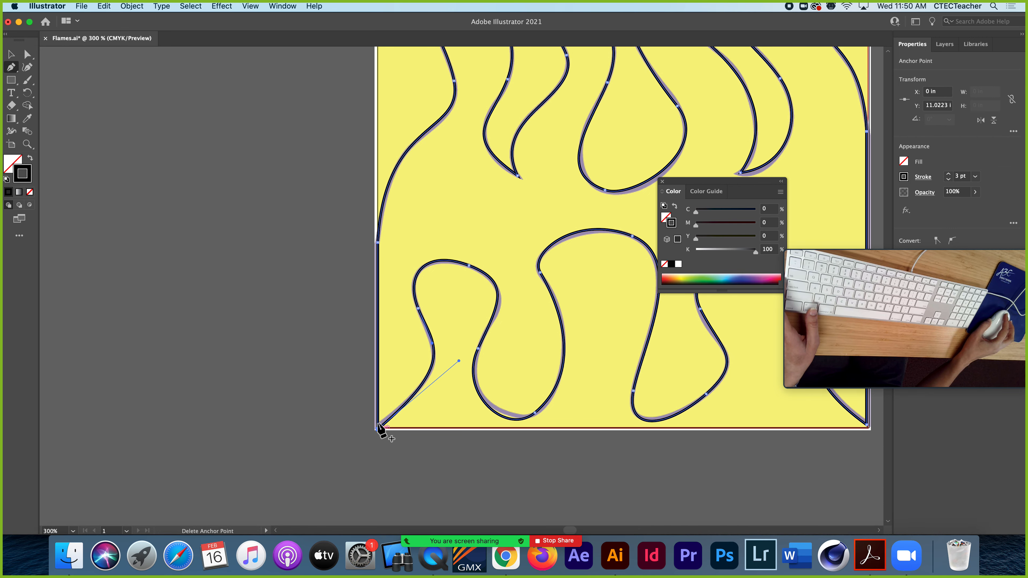
Examine the closed path's lower left corner up close and check the tracing across the whole artboard
click(11, 55)
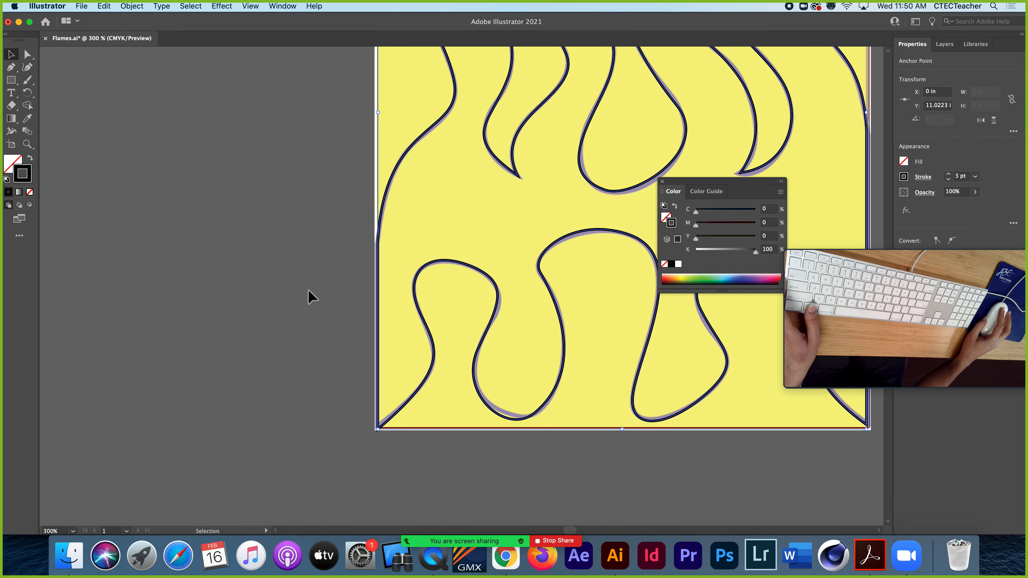
click(26, 148)
click(424, 437)
scroll(419, 310, down, 2)
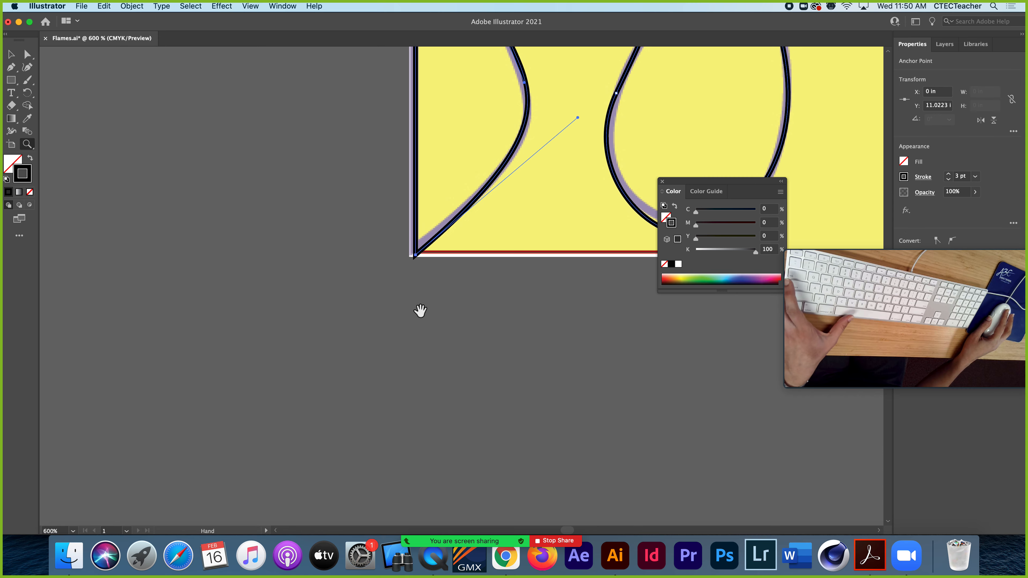
drag(420, 310, 351, 432)
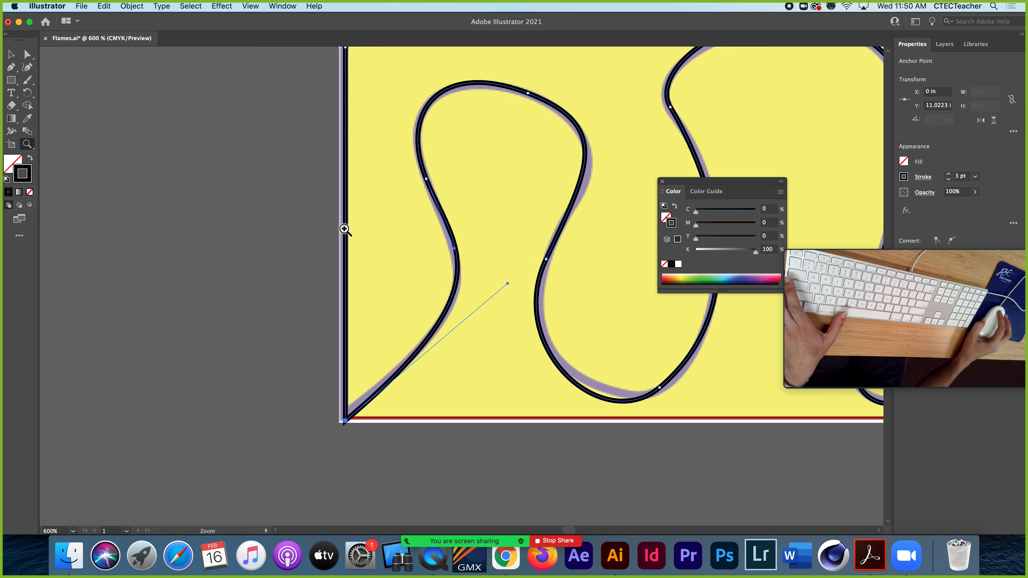
click(11, 54)
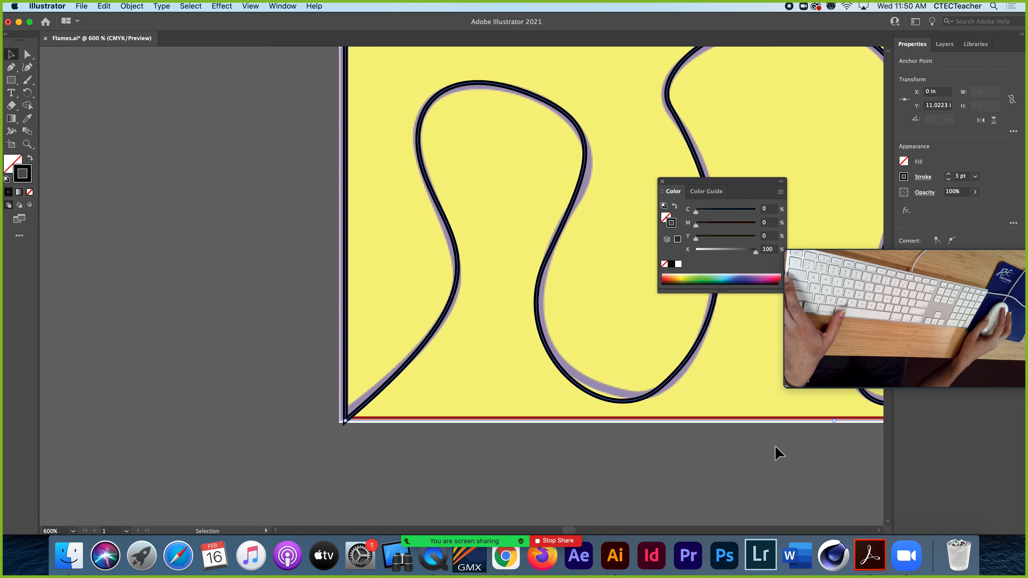
key(super+minus)
key(super+minus)
key(space)
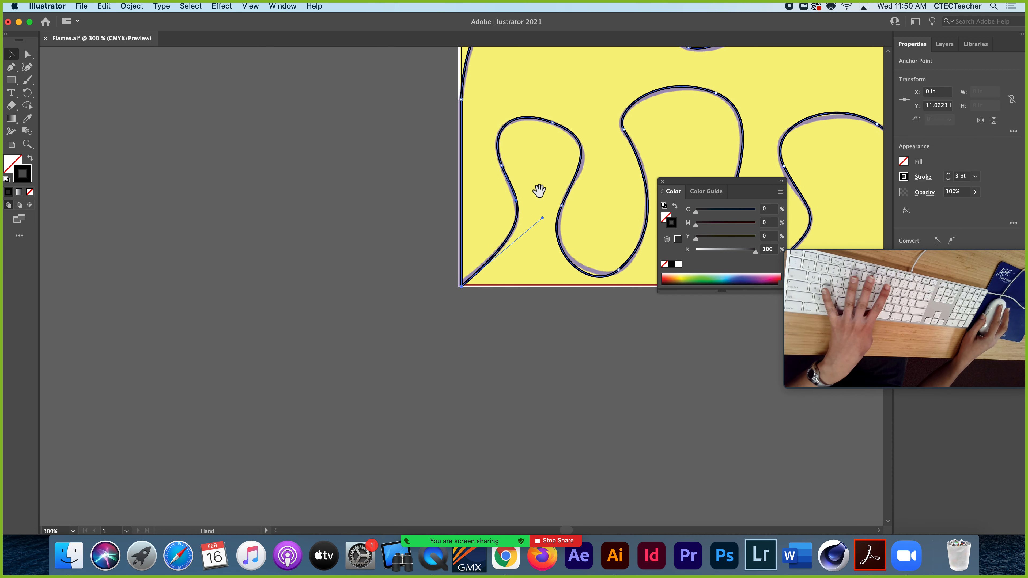
drag(539, 190, 218, 418)
key(super+minus)
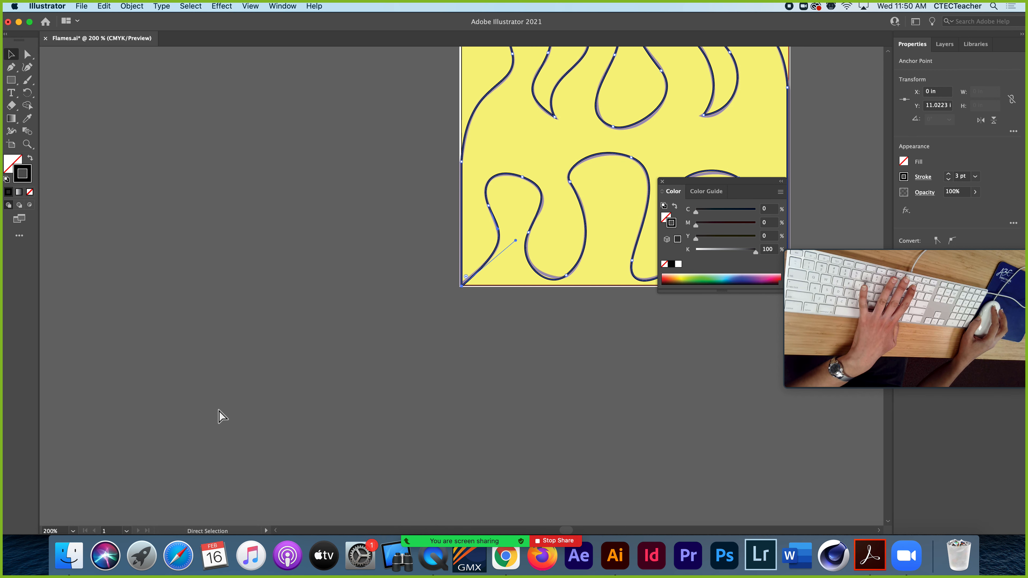
key(space)
drag(480, 237, 267, 417)
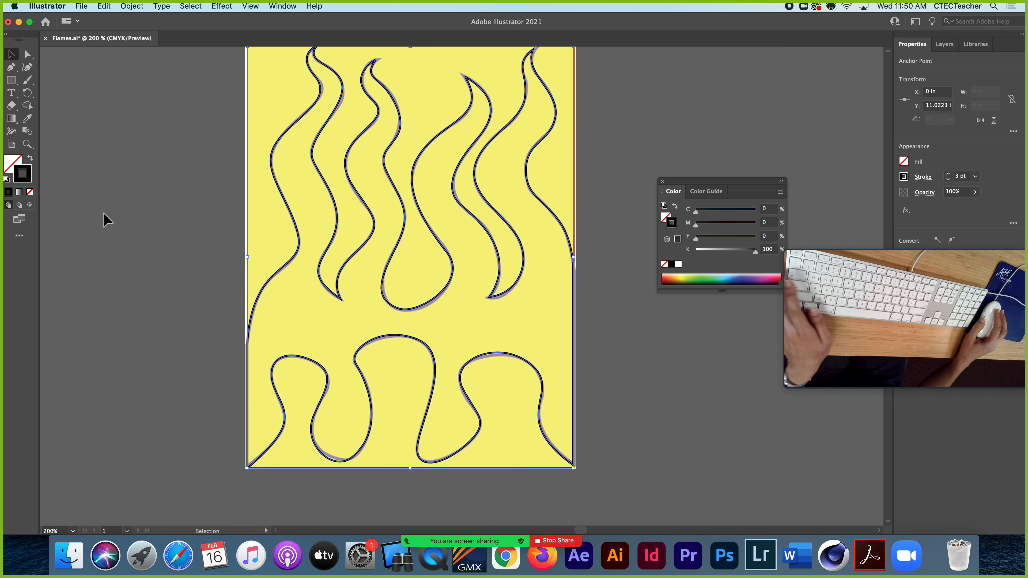
scroll(315, 241, up, 3)
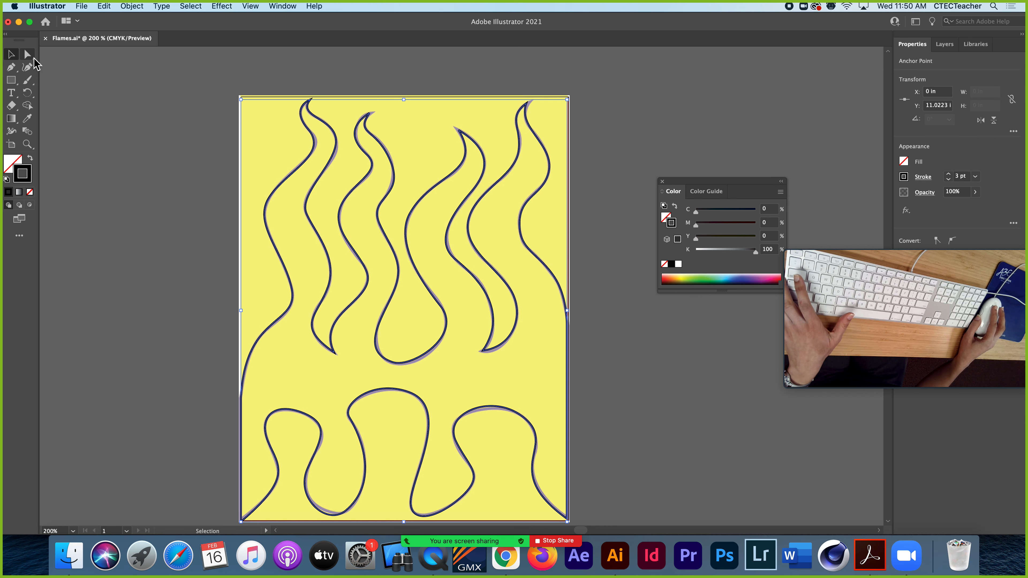
Refine the flame tips by adjusting the second flame's tip handle and nudging the tip anchors of the third and fourth flames onto the template
click(28, 54)
click(370, 114)
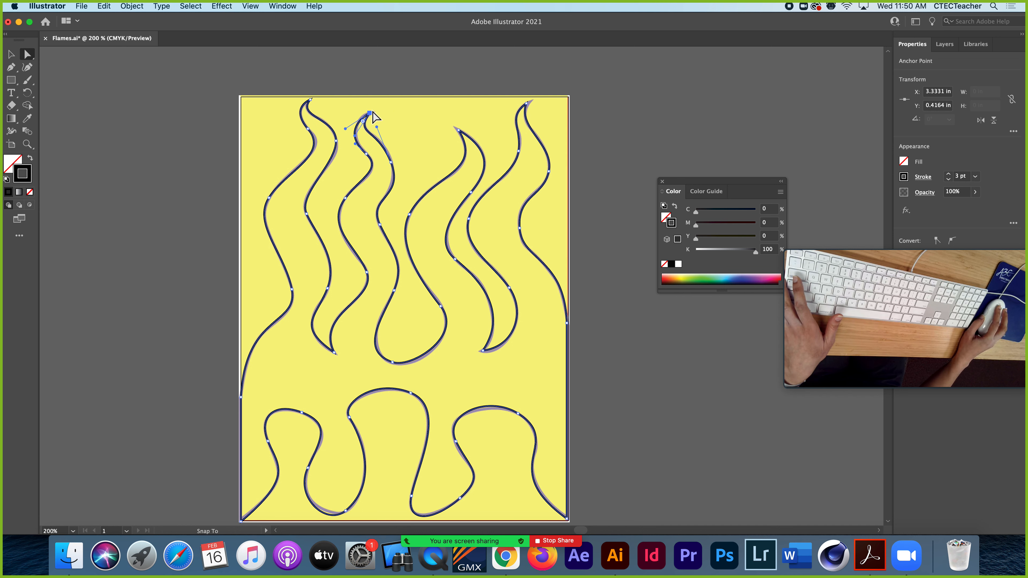
drag(345, 128, 347, 122)
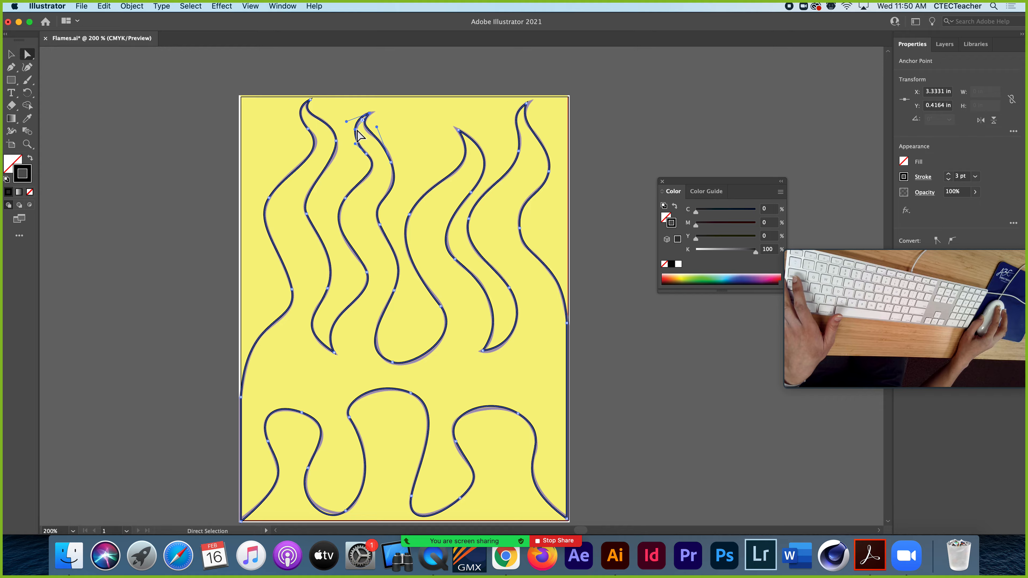
click(458, 130)
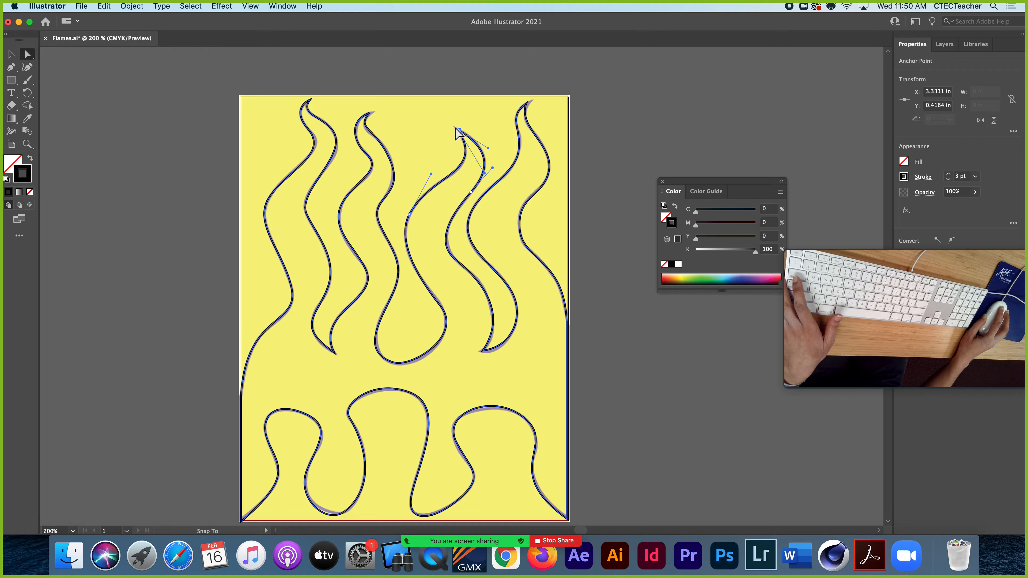
drag(456, 128, 456, 129)
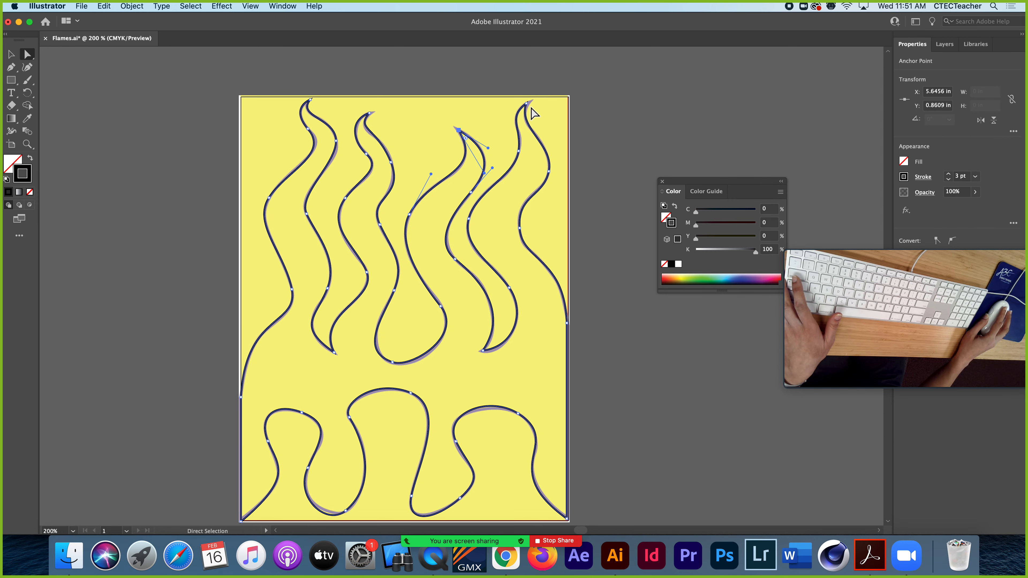
drag(528, 104, 527, 102)
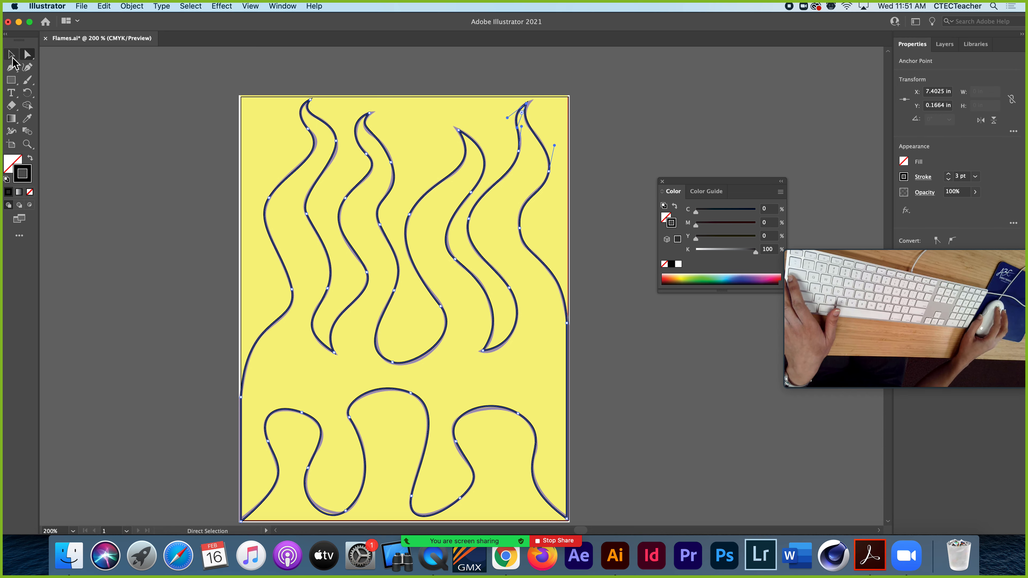
key(v)
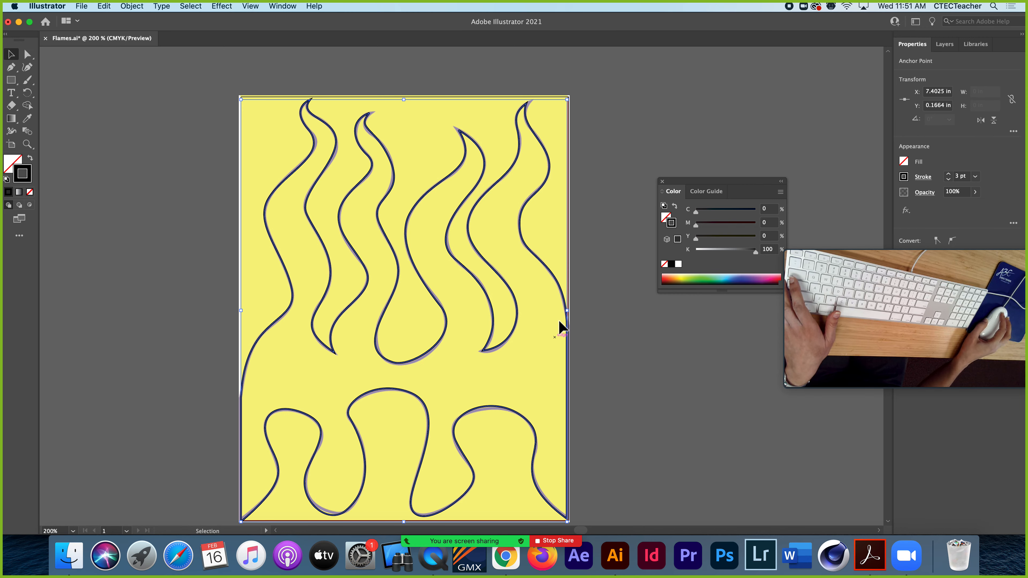
Select the entire traced flame path and display the document's layers
click(202, 264)
click(274, 245)
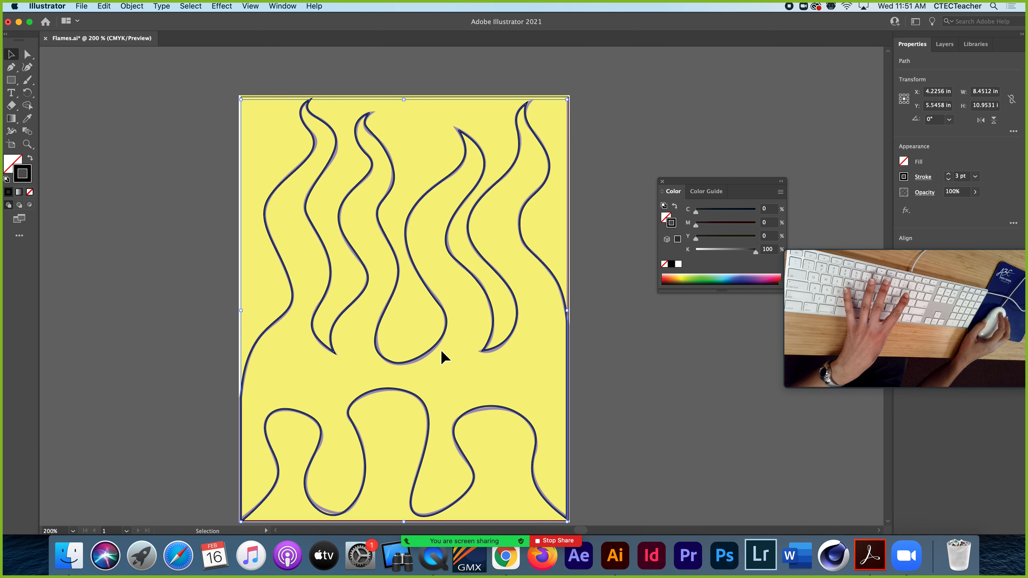
key(super+minus)
drag(460, 375, 414, 343)
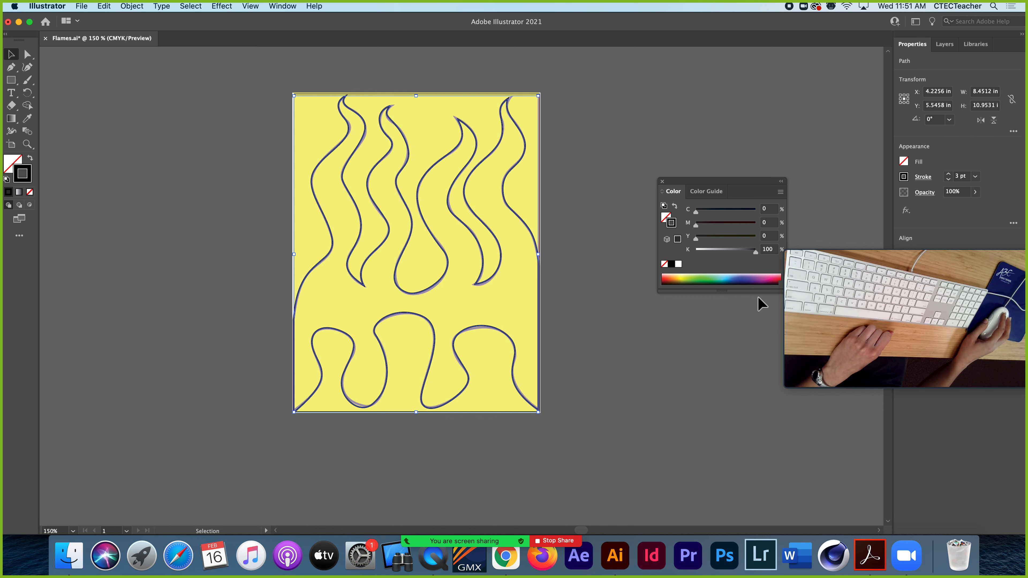
drag(860, 248, 696, 356)
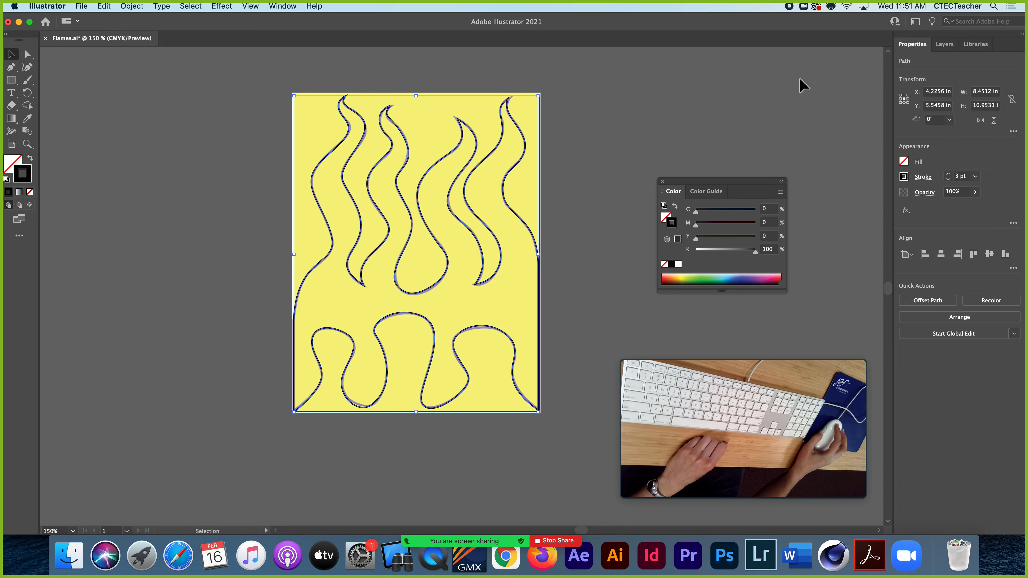
click(943, 45)
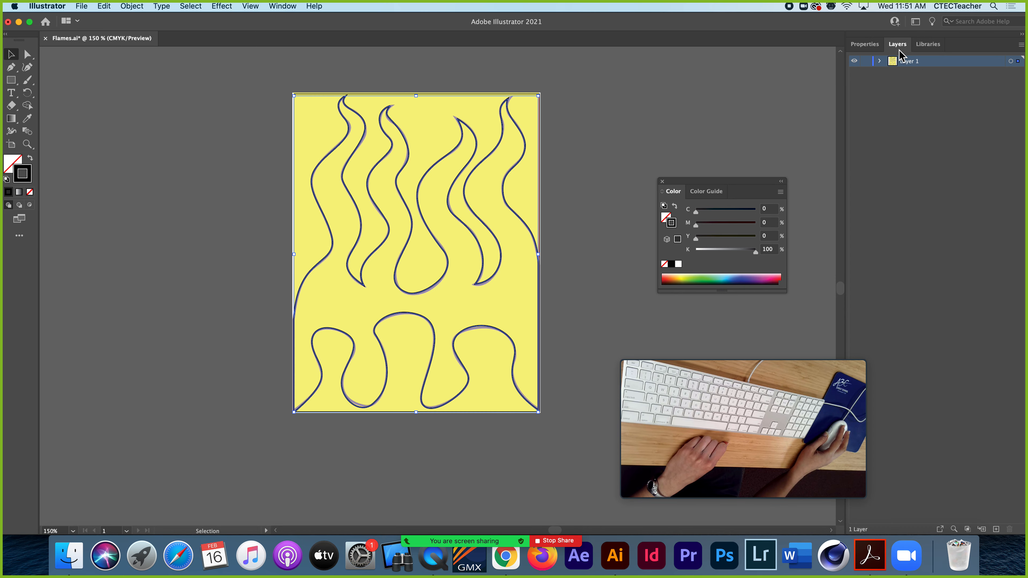
drag(812, 357, 757, 369)
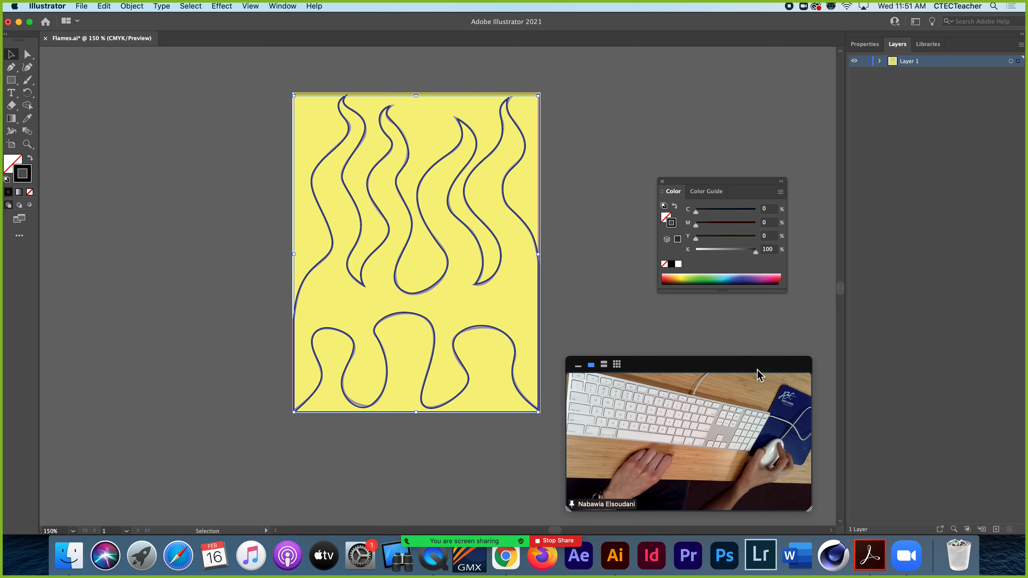
Switch to Acrobat and read steps 1 to 3 of the Pen Tool Exercises instructions on tracing, unlocking objects and deleting the template
click(870, 555)
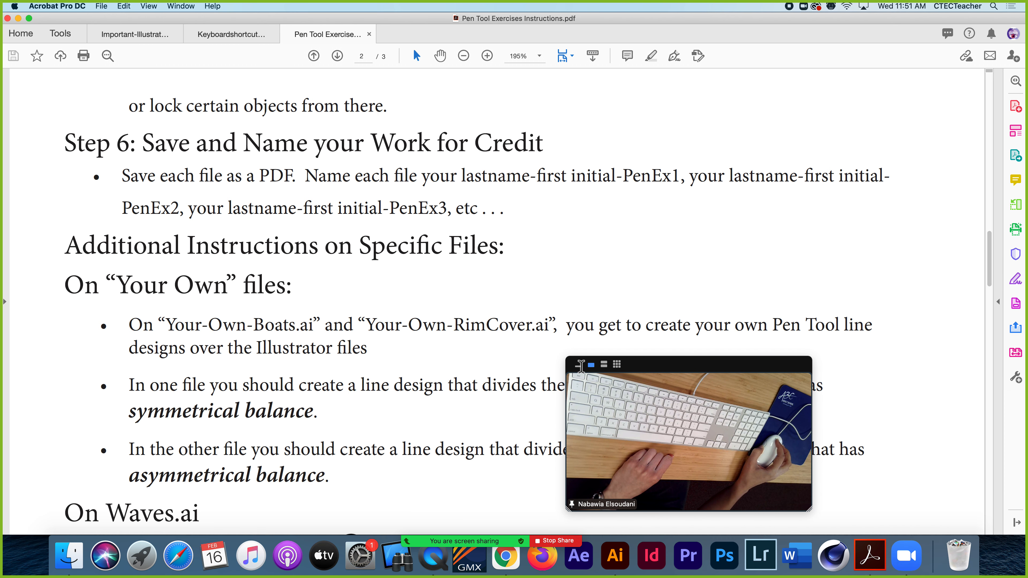
click(579, 366)
drag(623, 364, 874, 378)
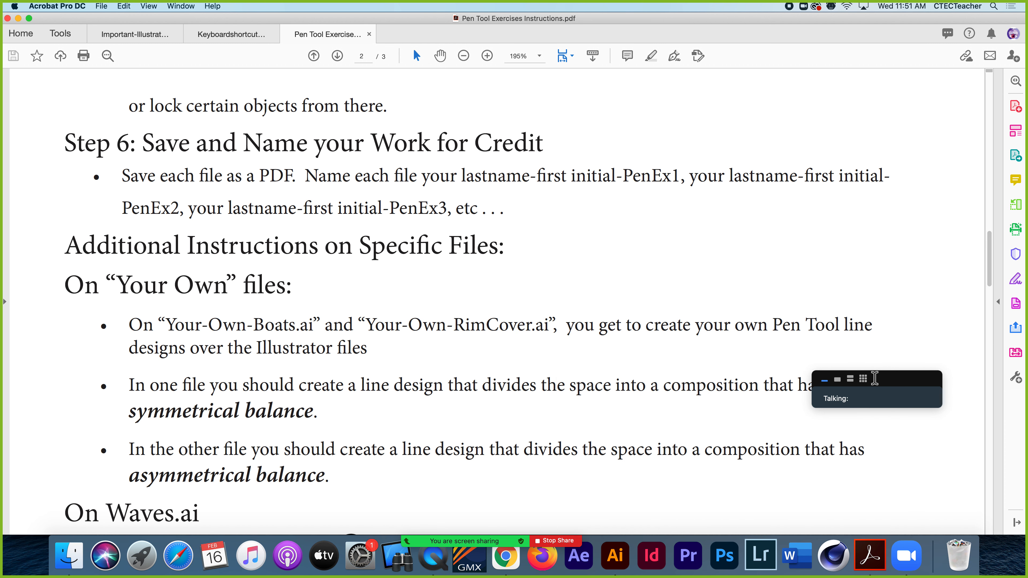
scroll(384, 281, up, 20)
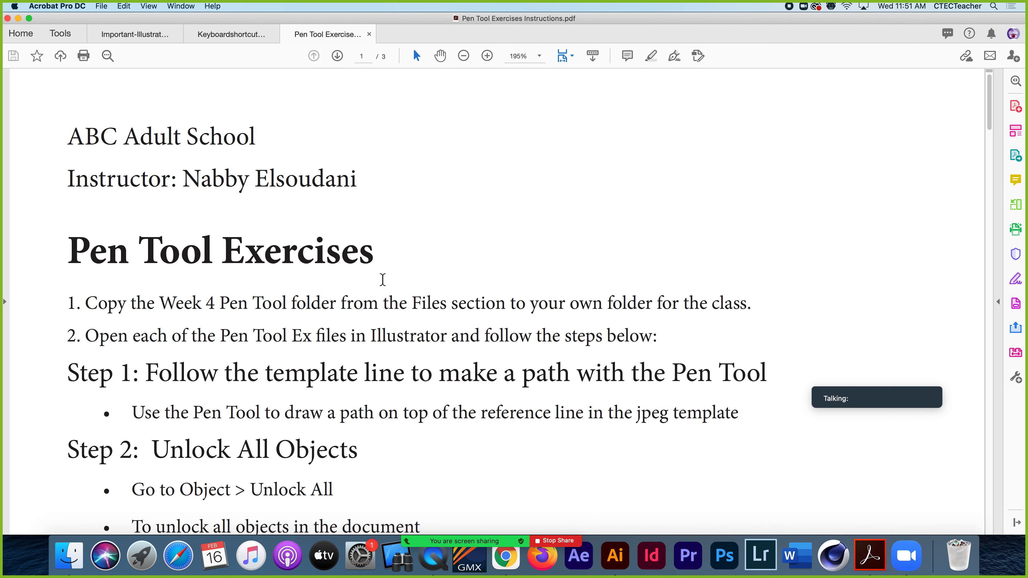
scroll(382, 279, down, 2)
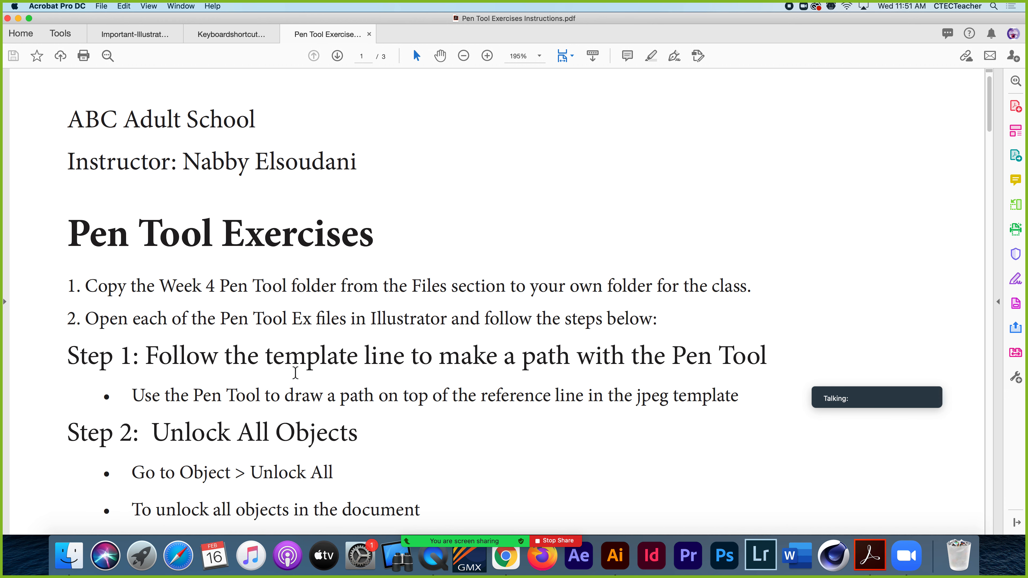
scroll(296, 373, down, 4)
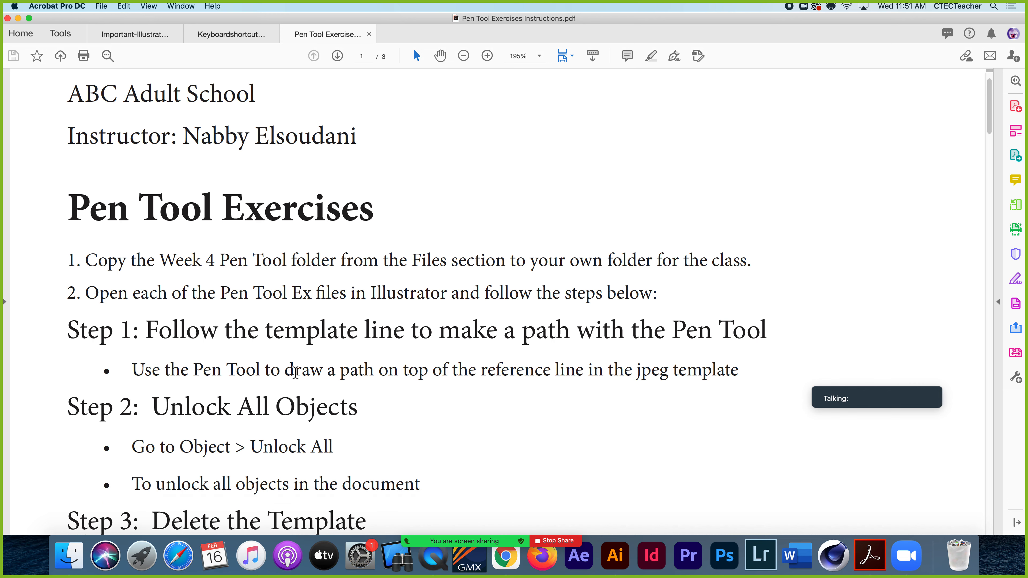
scroll(296, 372, down, 5)
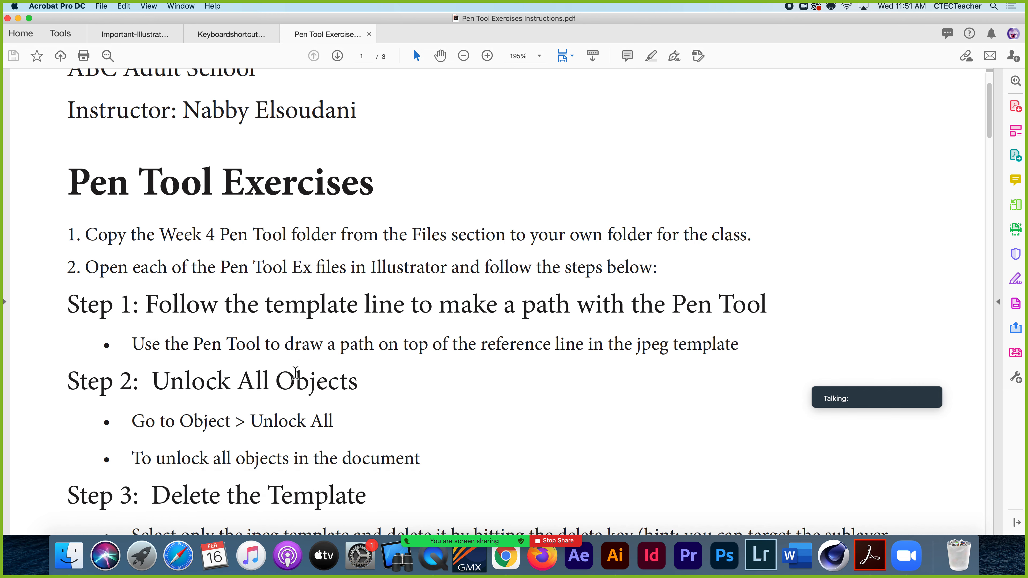
scroll(295, 372, down, 4)
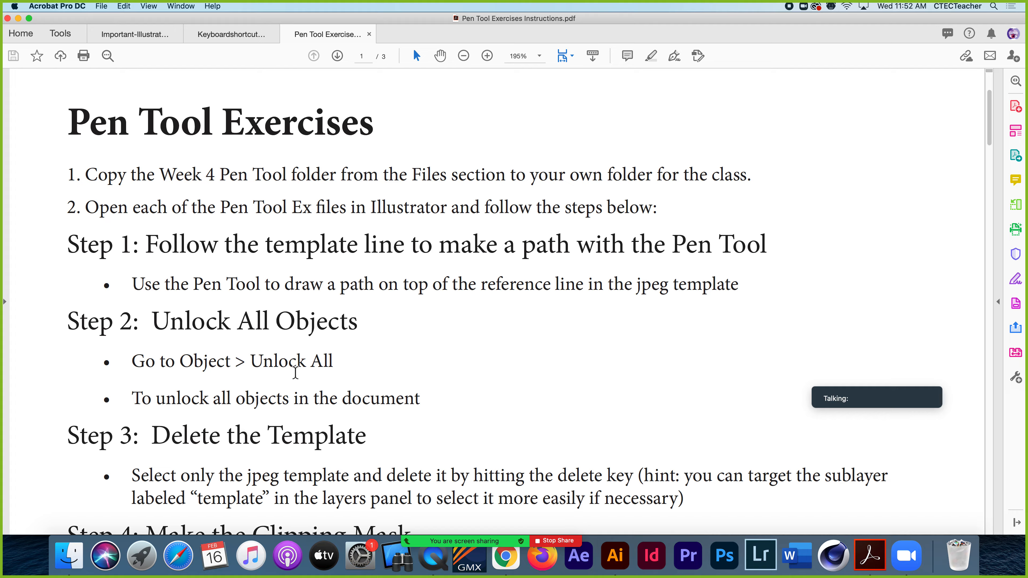
Switch to Illustrator and unlock all objects in the Flames.ai document
click(615, 555)
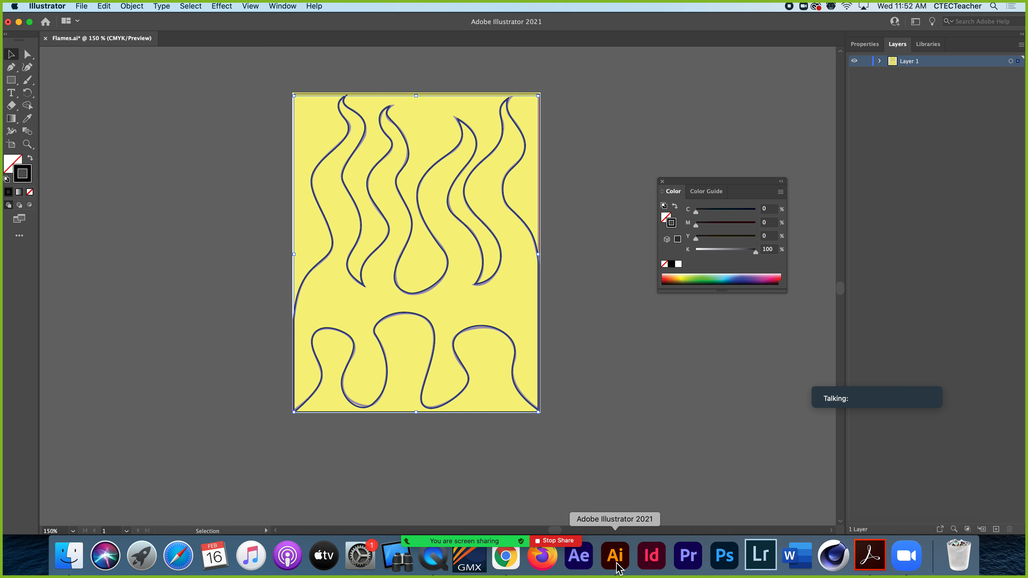
click(133, 7)
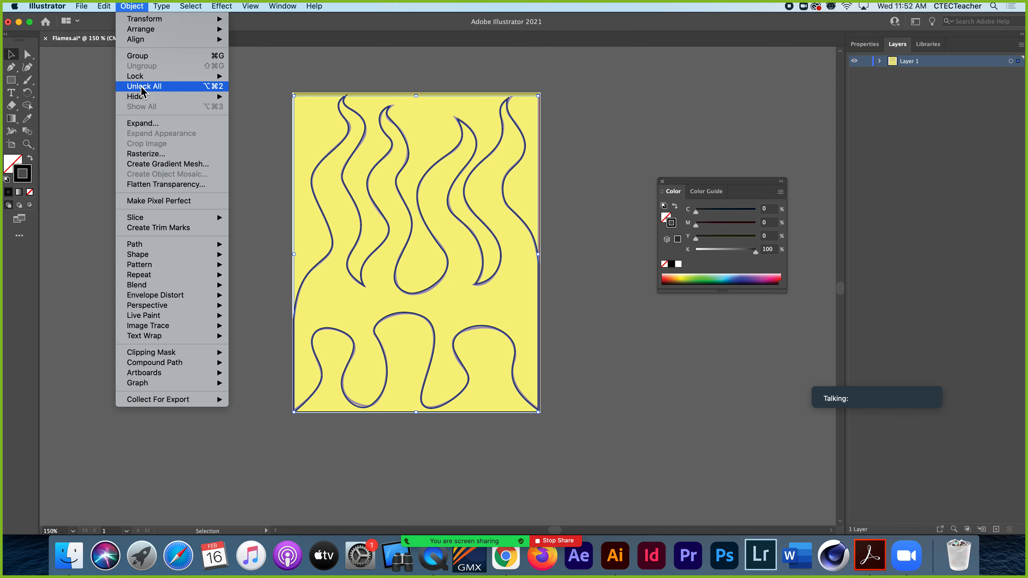
click(222, 91)
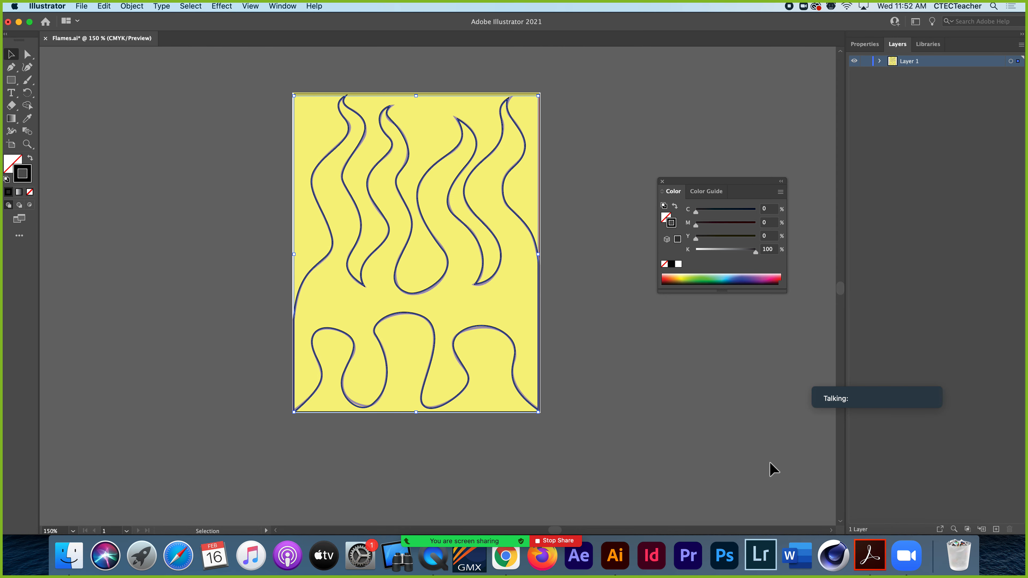
click(838, 379)
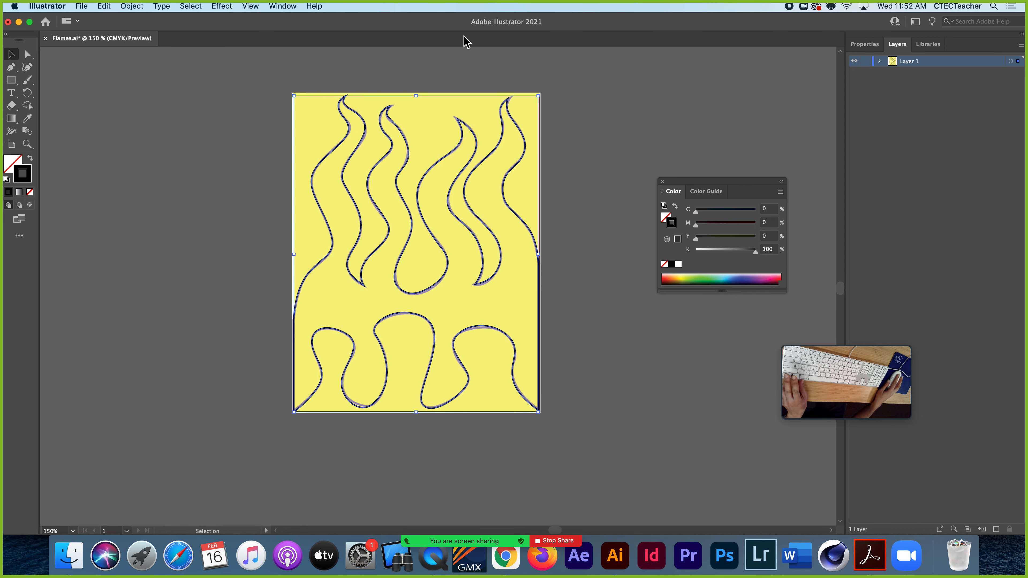
super+click(477, 218)
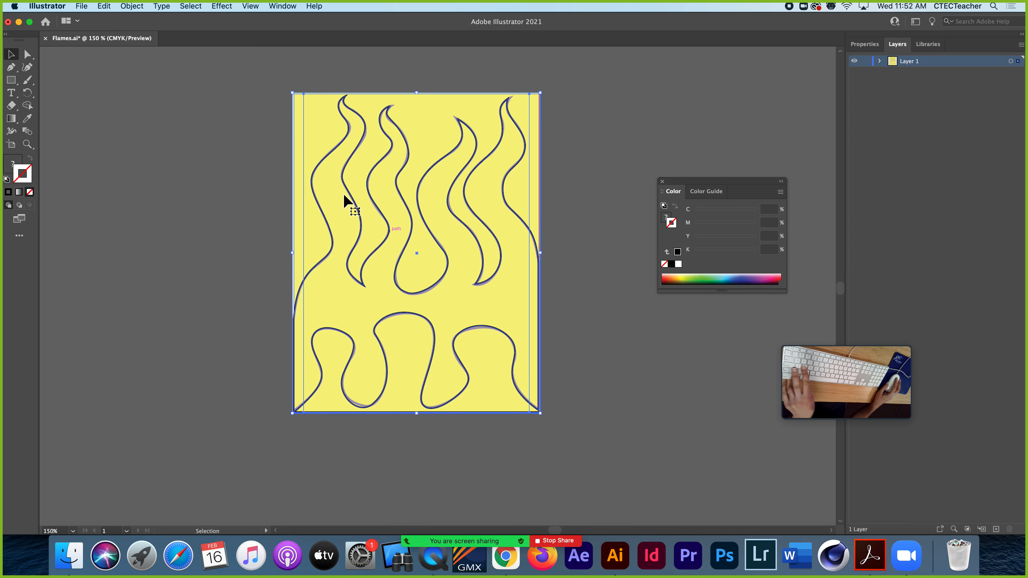
Expand Layer 1, target only the sublayer named template and delete it
click(879, 61)
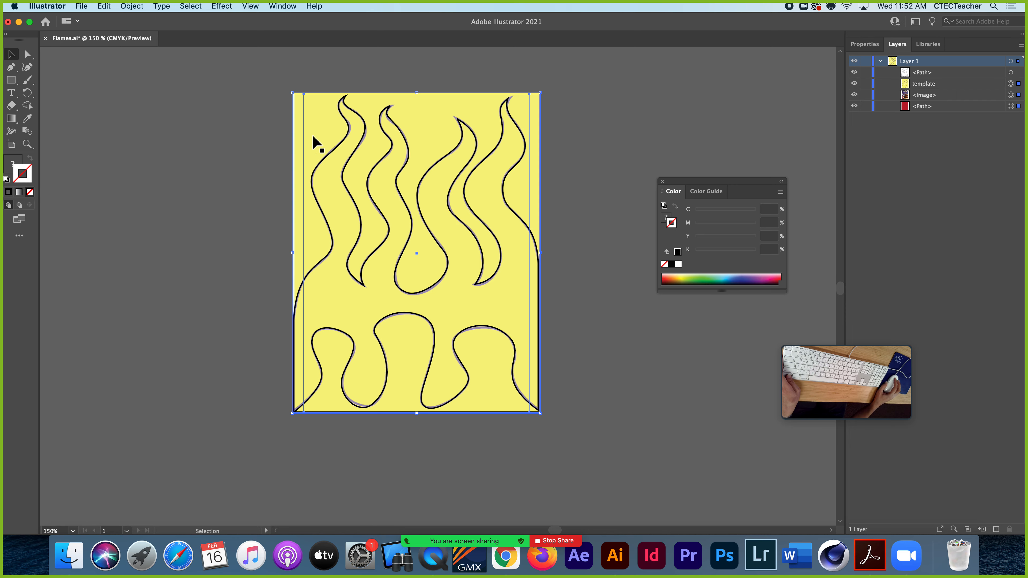
click(556, 126)
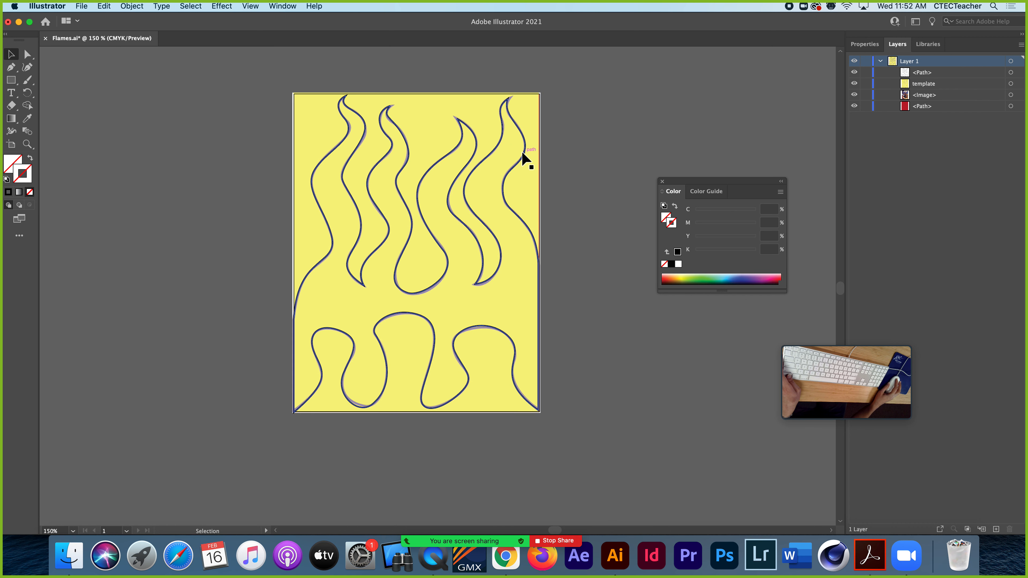
click(528, 173)
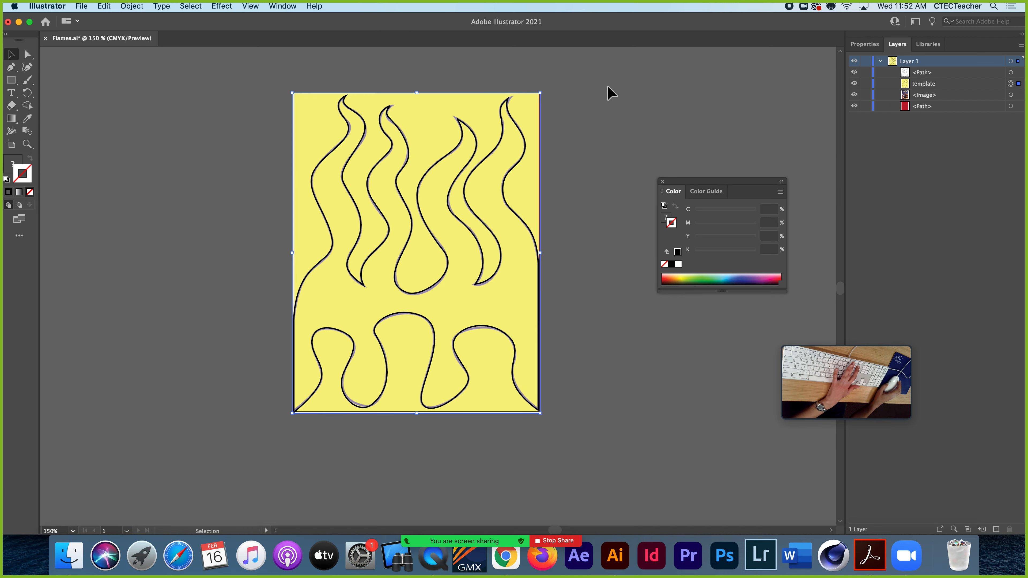
key(Delete)
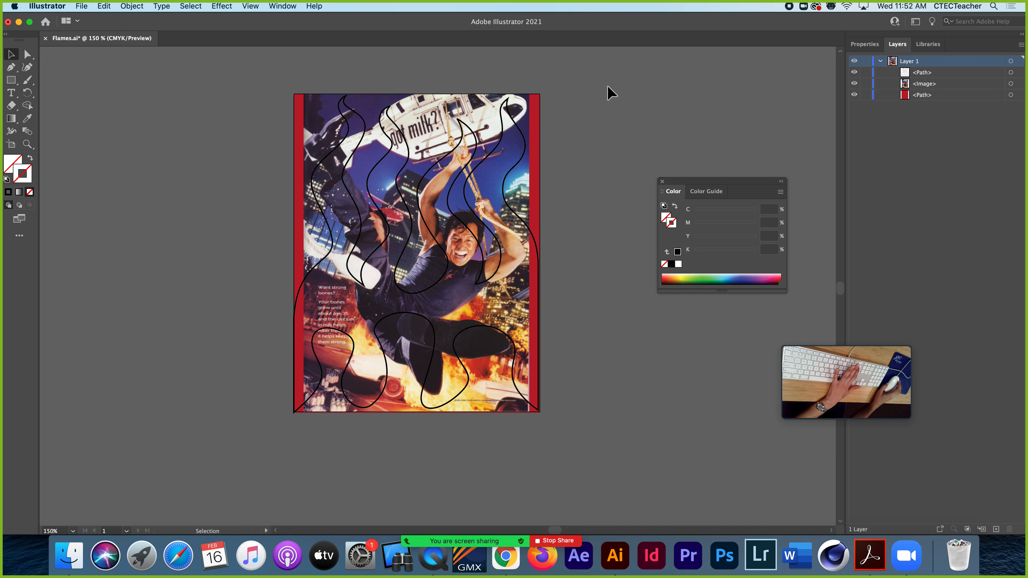
Switch to Acrobat and read Step 4 of the instructions on making the clipping mask
click(870, 557)
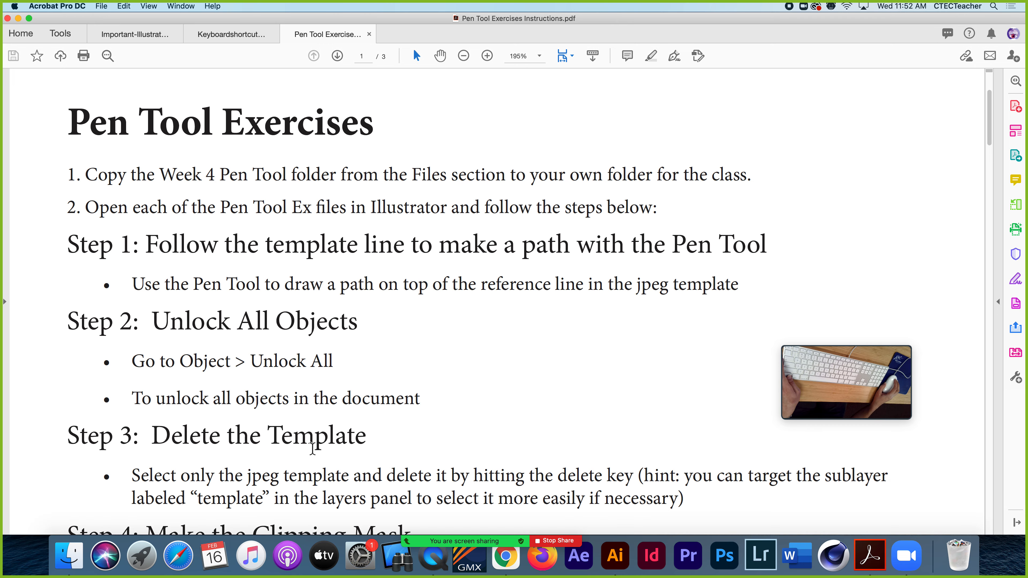
scroll(319, 447, down, 3)
scroll(313, 450, down, 5)
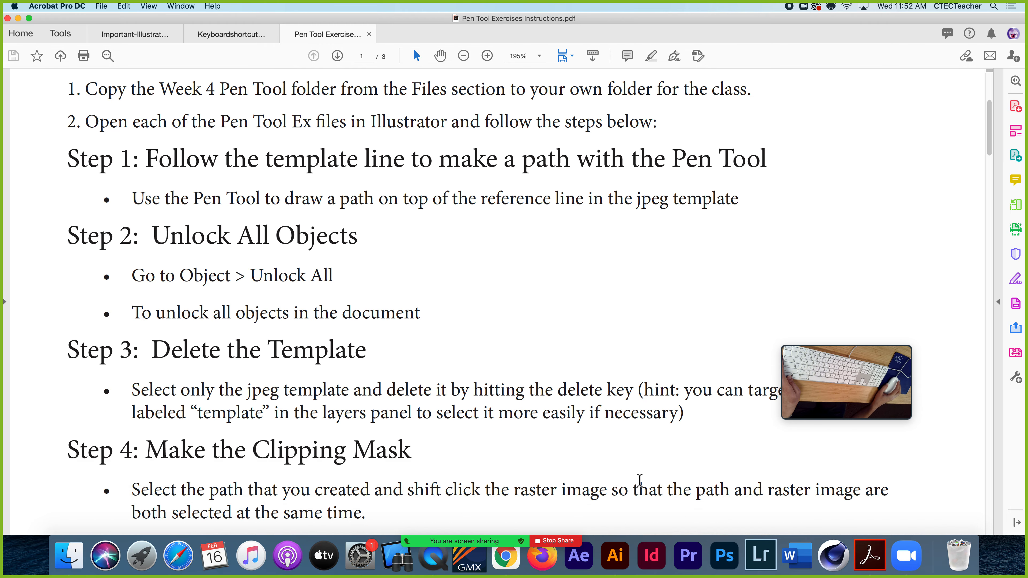
Return to Illustrator, select the traced flame path together with the poster image, and make a clipping mask from them
click(615, 555)
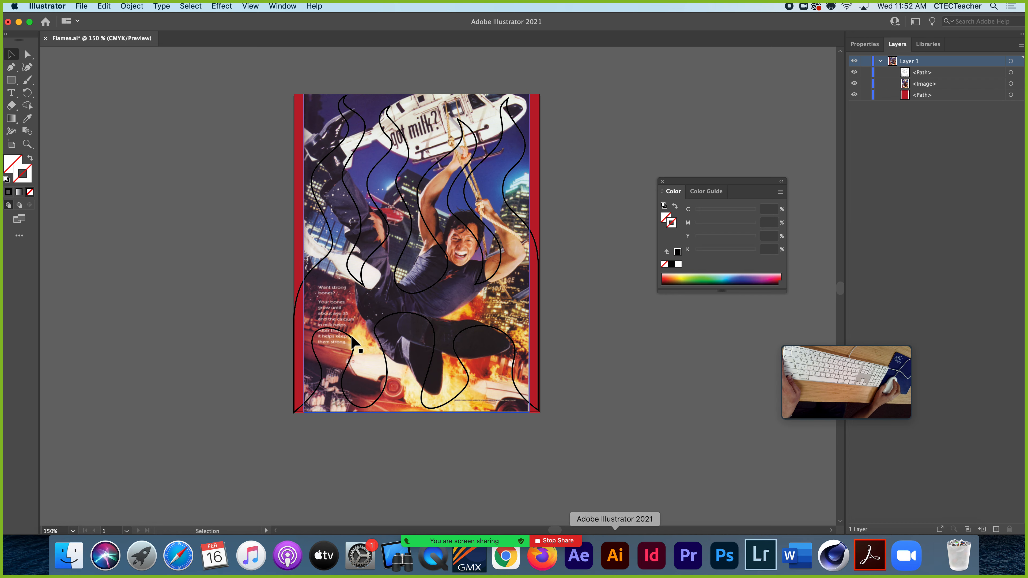
click(453, 219)
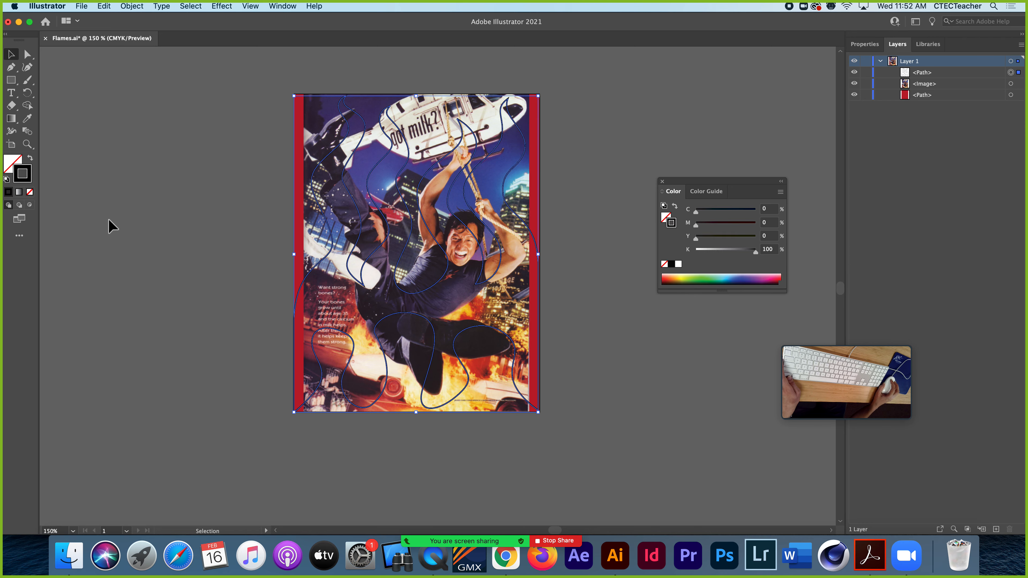
click(220, 209)
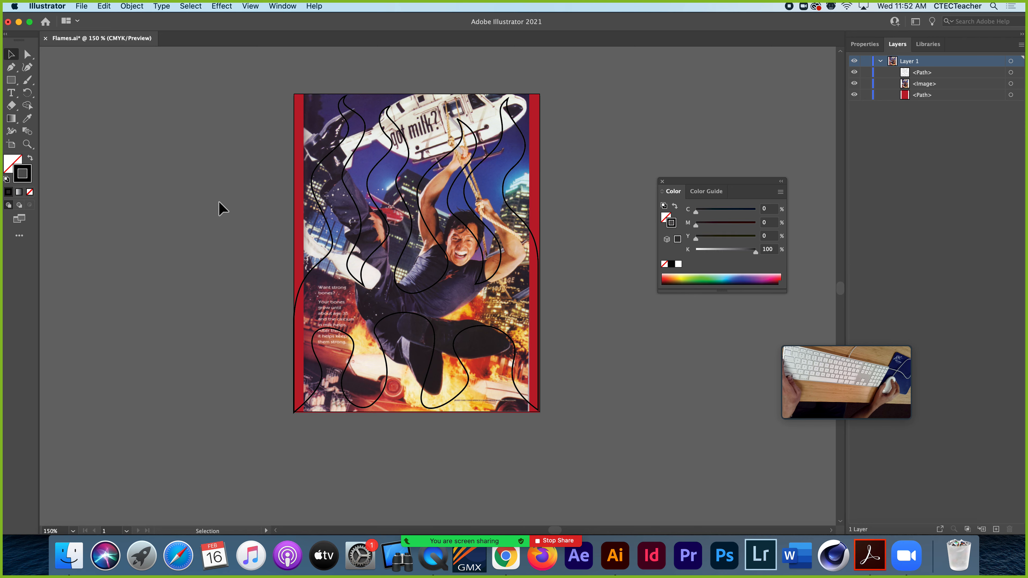
click(321, 211)
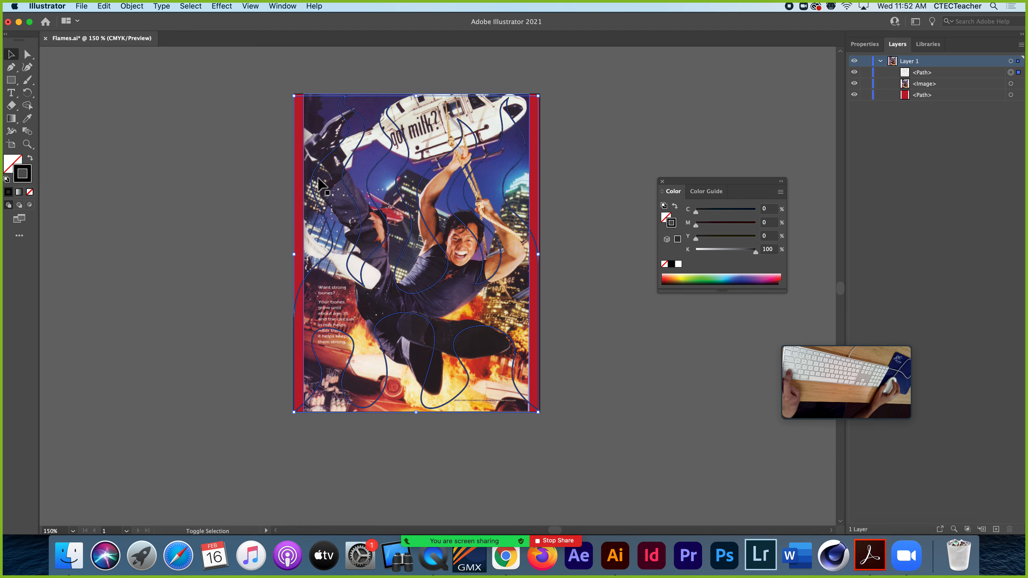
shift+click(318, 121)
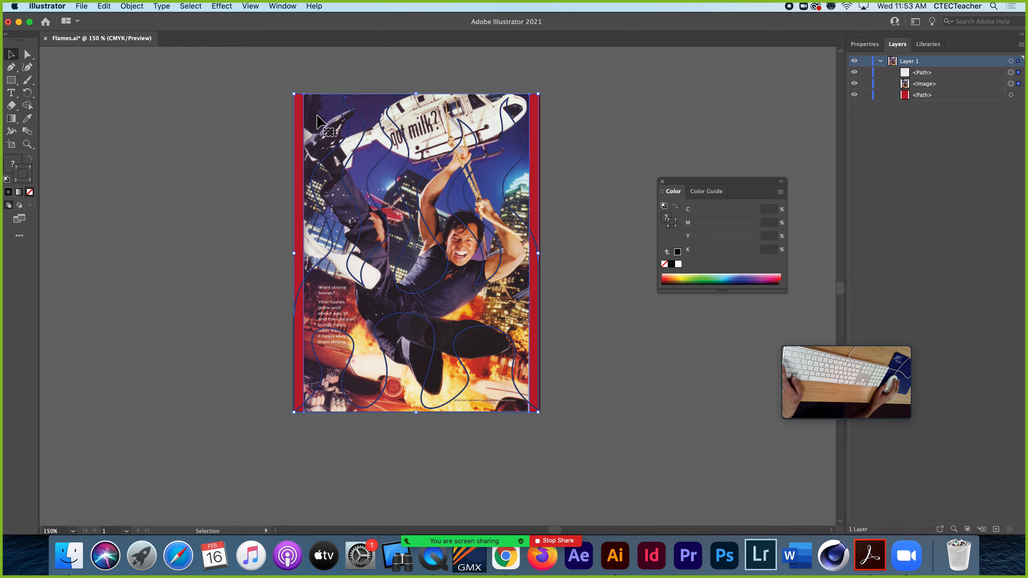
right_click(353, 153)
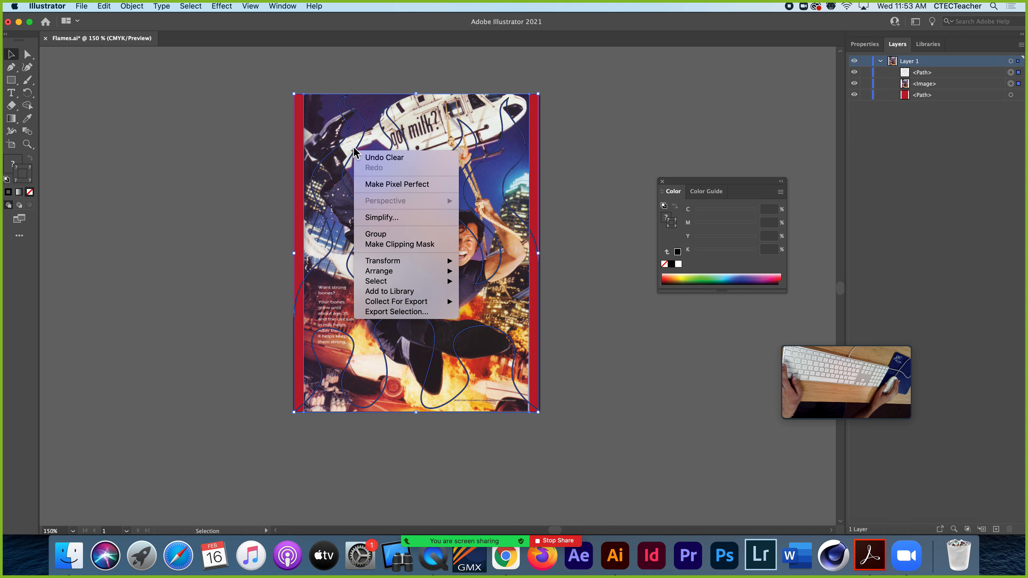
click(399, 245)
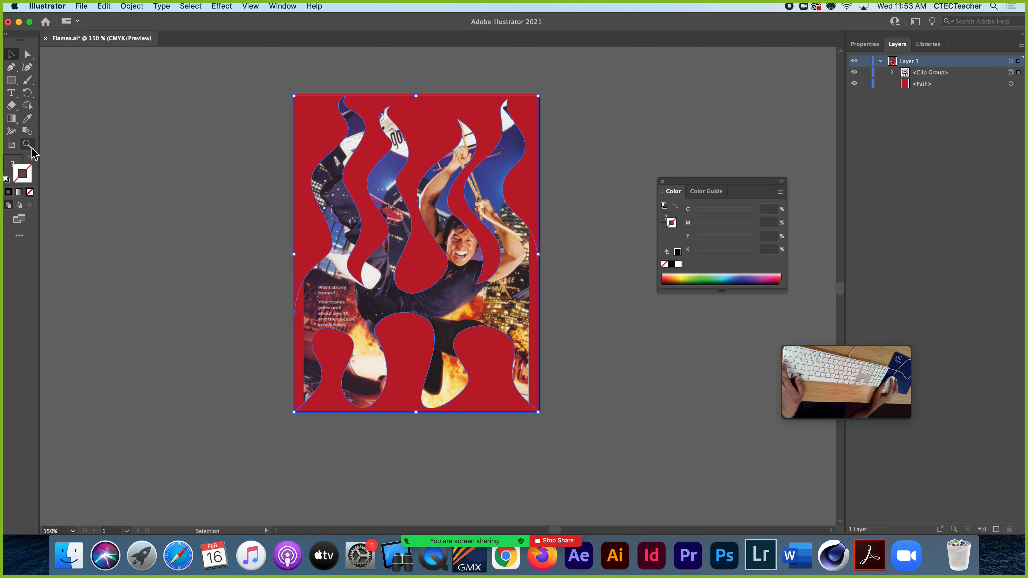
Expand the clip group, target only its image, and enlarge and reposition it so the man's face sits just above the lower flame cutouts
click(892, 72)
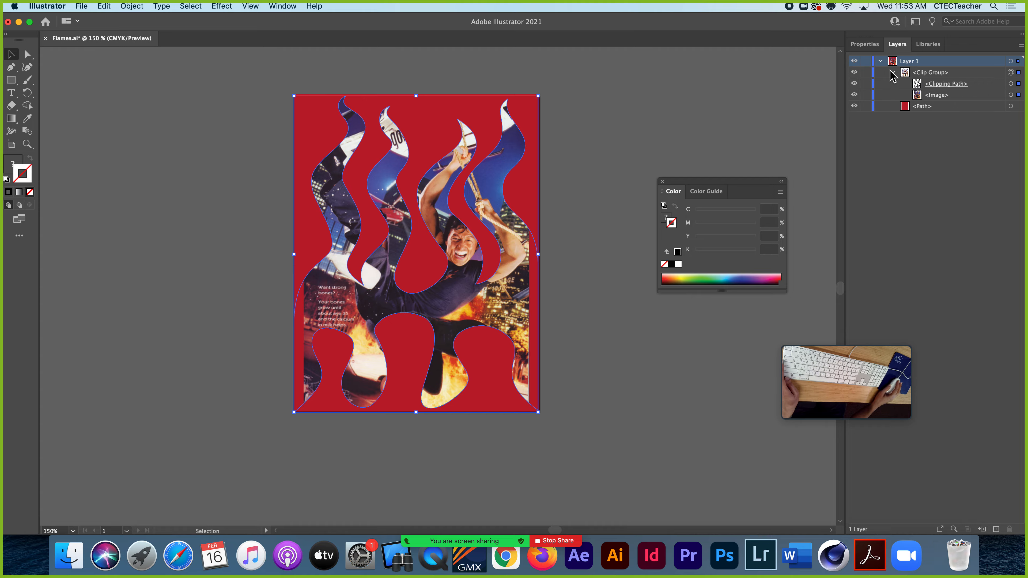
click(1010, 95)
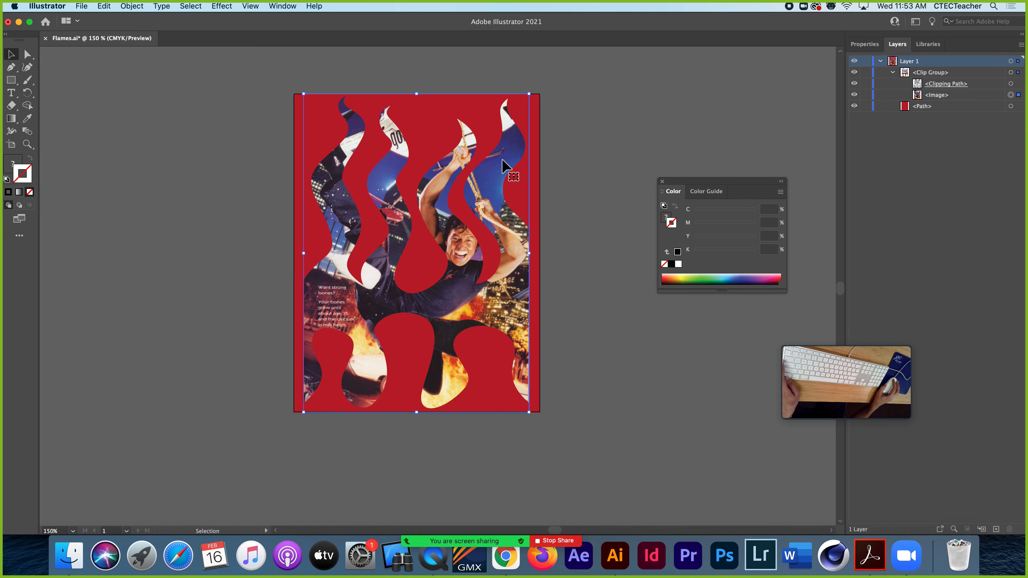
drag(501, 160, 489, 194)
drag(526, 427, 591, 455)
drag(457, 306, 441, 306)
drag(535, 457, 612, 525)
drag(508, 264, 483, 267)
drag(481, 261, 451, 254)
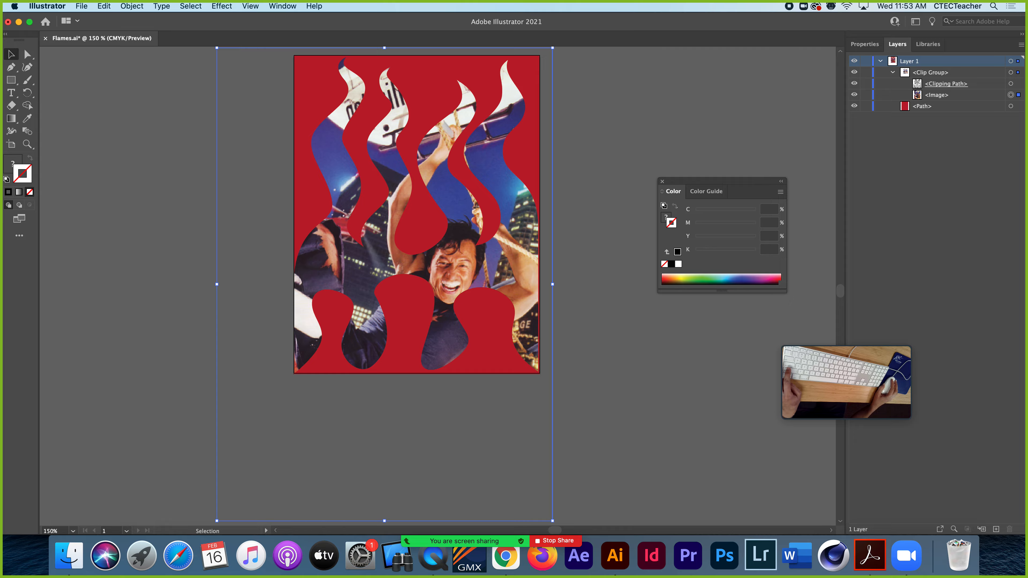
Start saving the document under a new name and choose the PenTool Finals folder as the destination
click(81, 6)
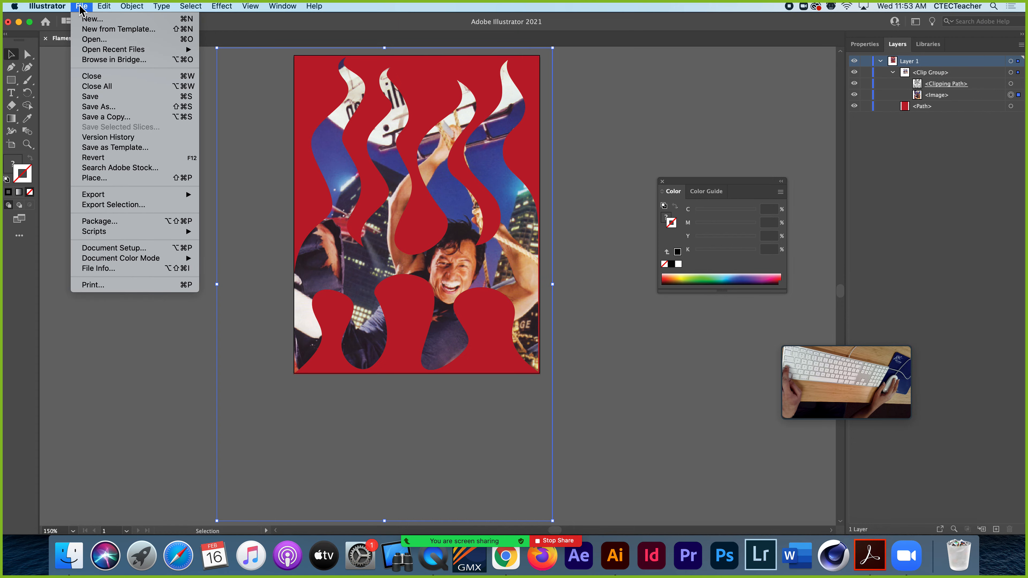
click(91, 107)
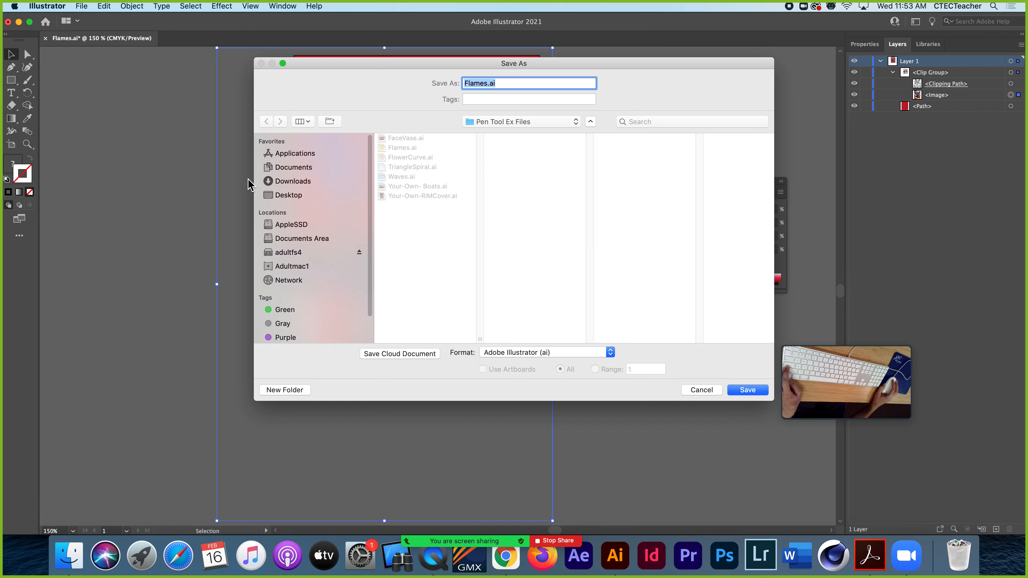
click(574, 123)
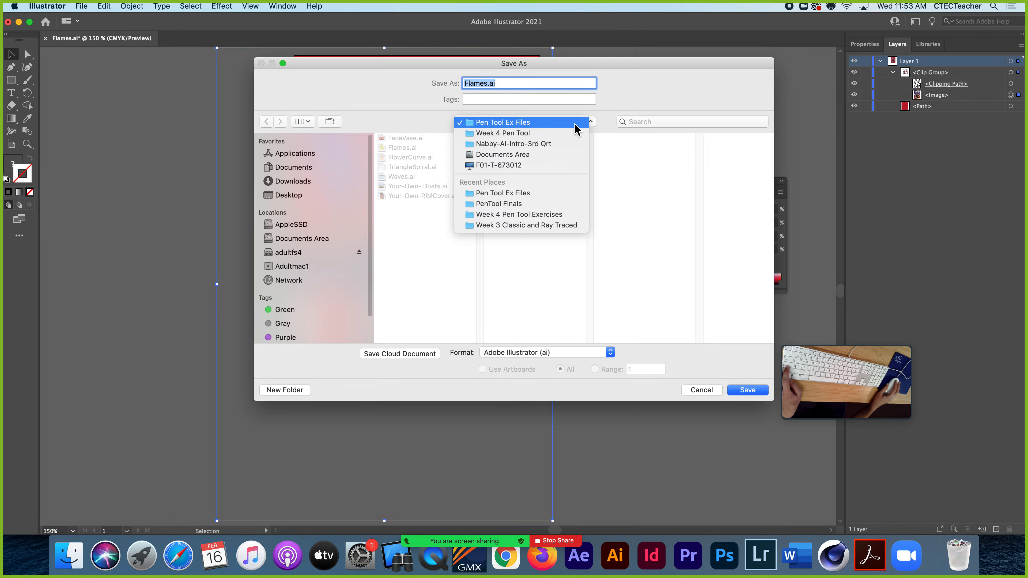
click(534, 136)
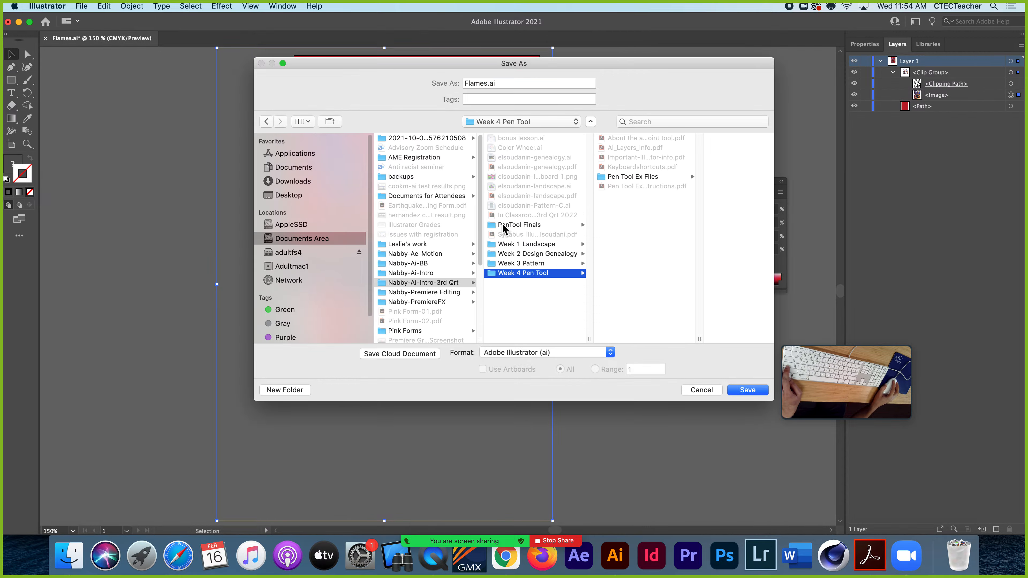
click(502, 223)
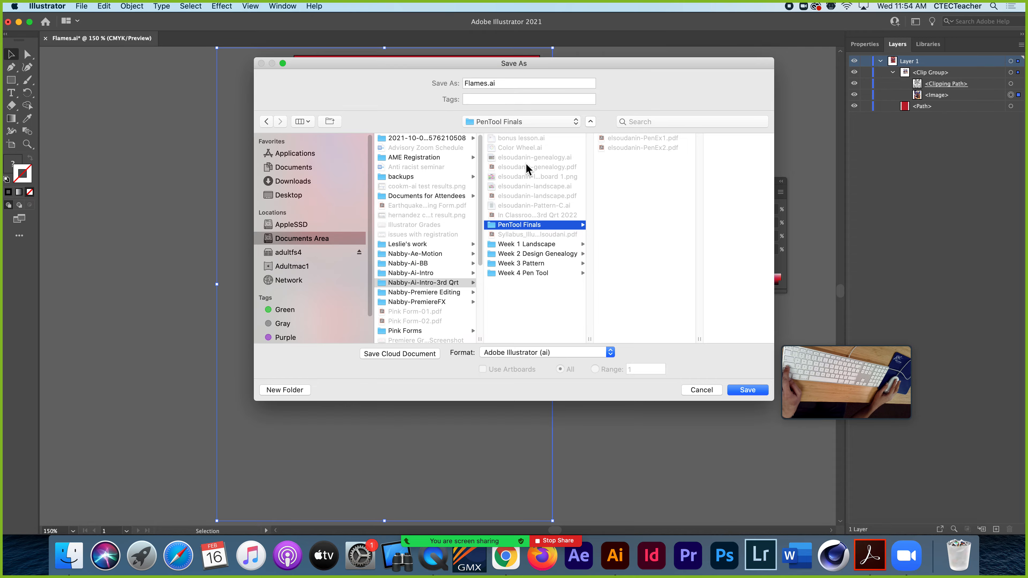
click(610, 352)
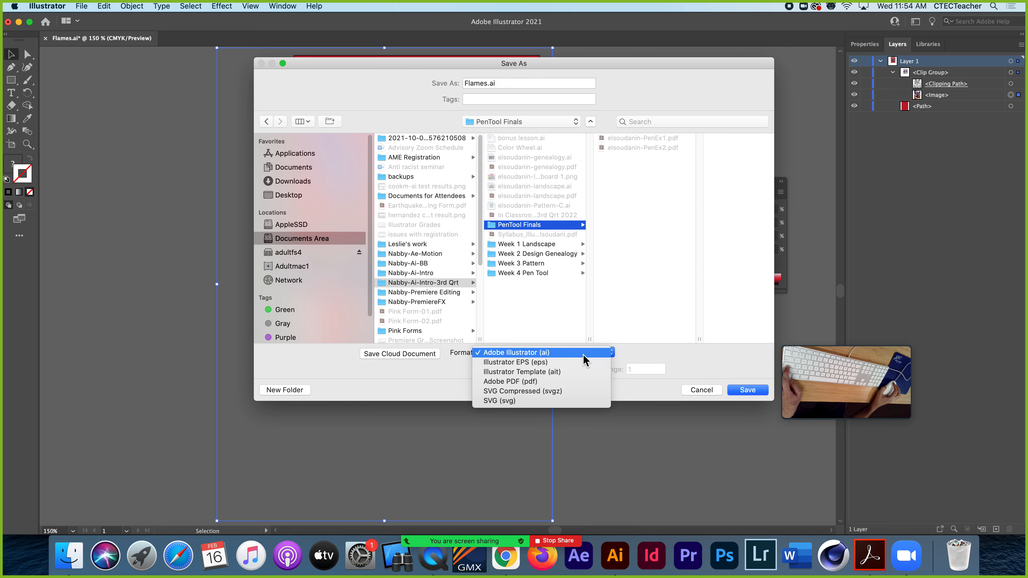
click(643, 354)
Base the file name on the existing PenEx2 PDF and change its number so it ends in PenEx3
click(629, 148)
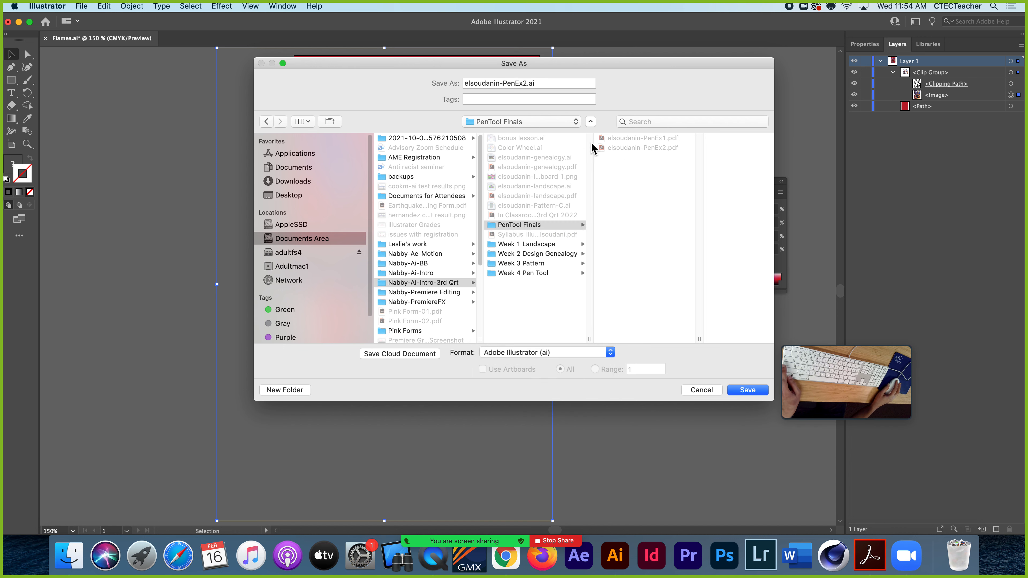
click(527, 84)
key(BackSpace)
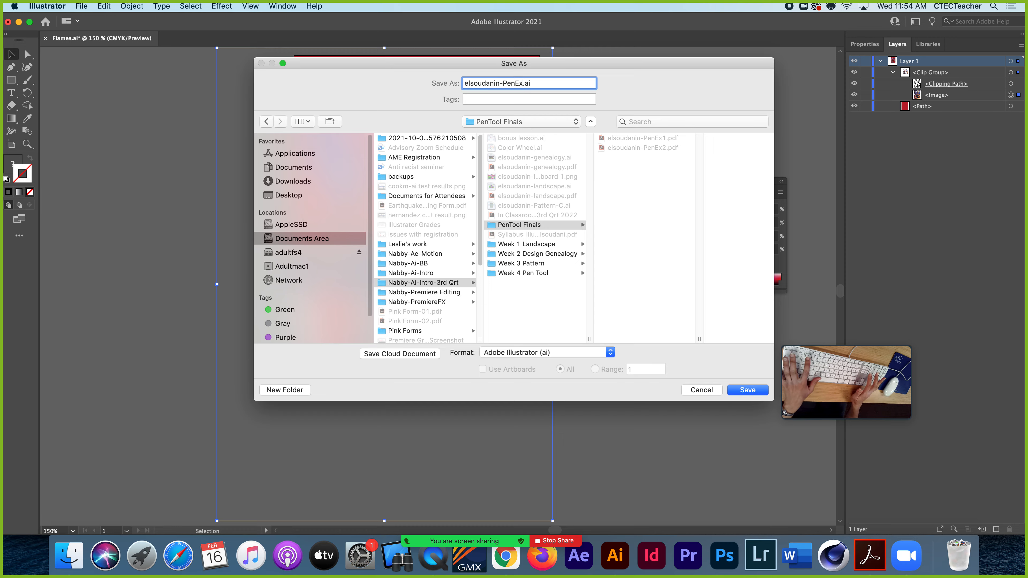
text(3)
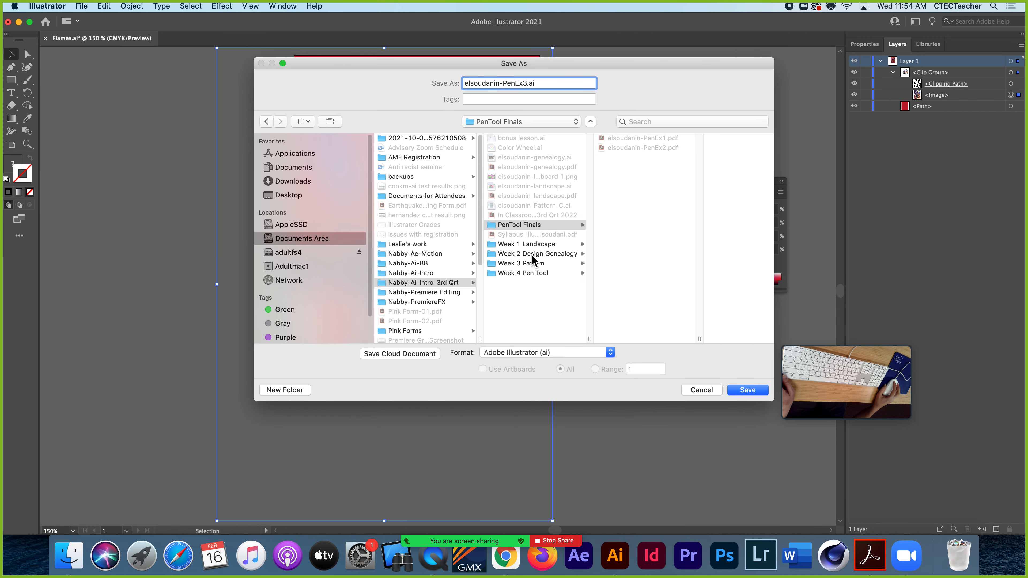
Save the file in Adobe PDF format with the offered PDF options and close the document
click(610, 352)
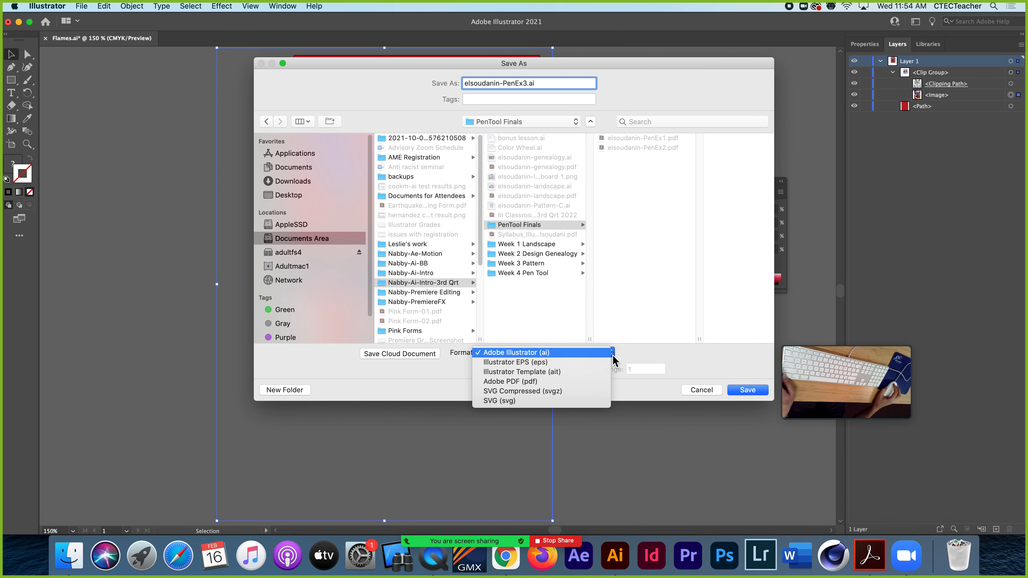
click(531, 381)
click(746, 388)
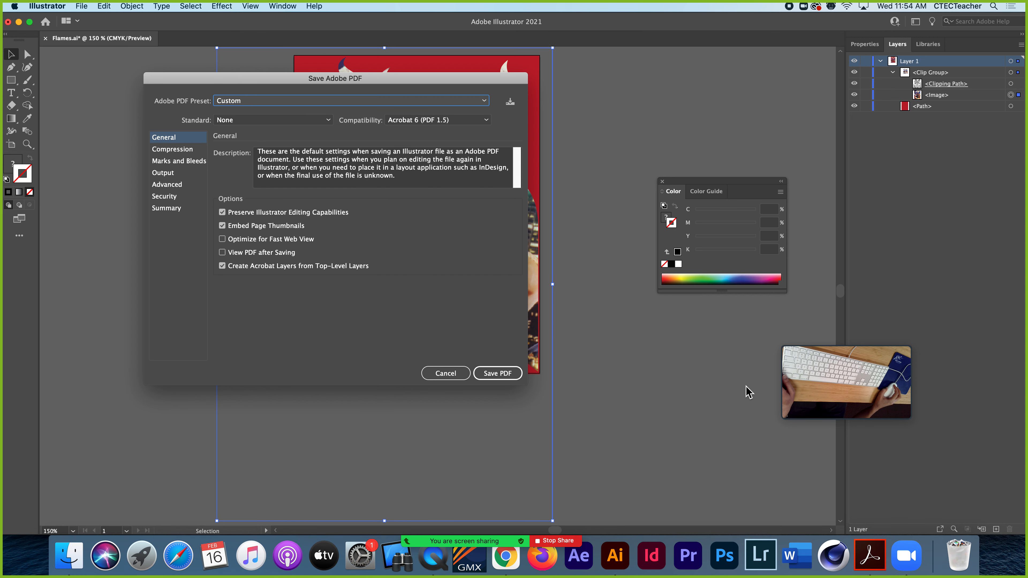
click(497, 373)
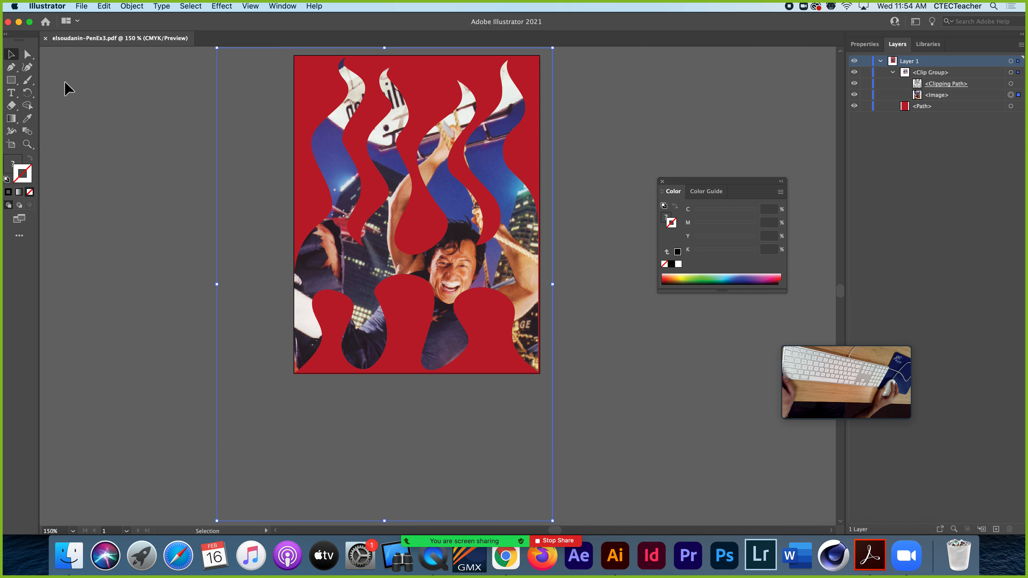
click(46, 38)
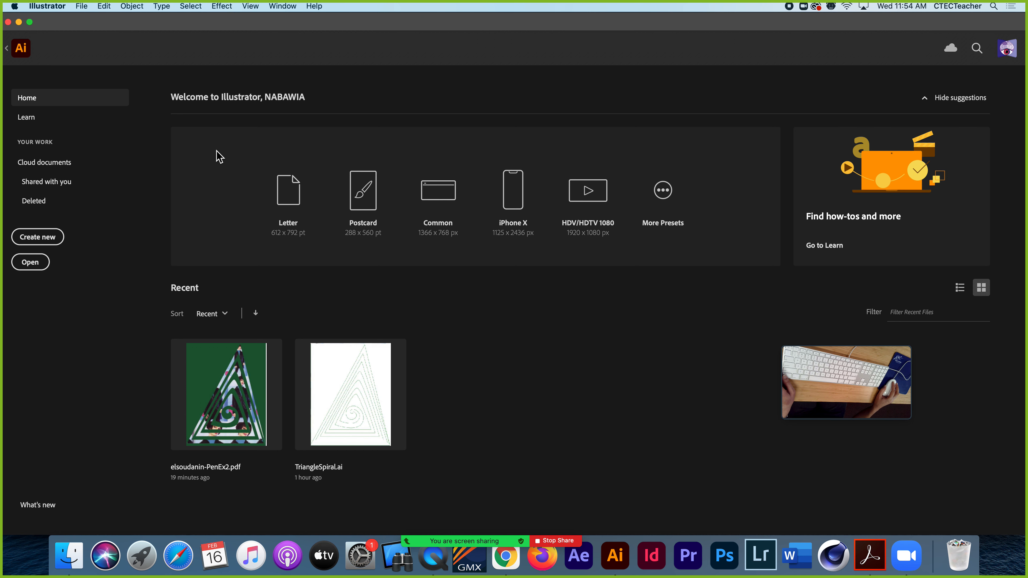